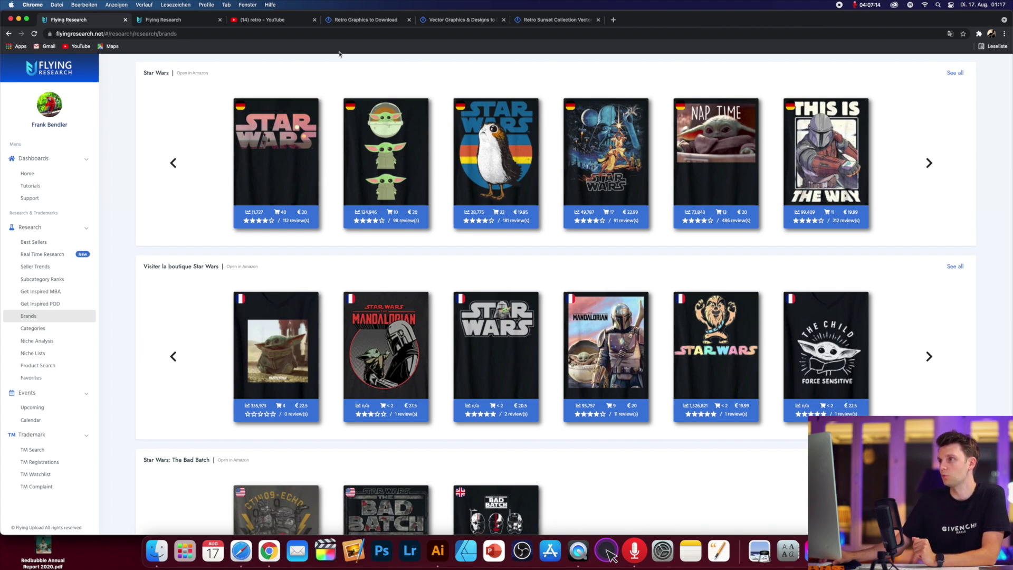
Switch to Illustrator and use the Ellipse tool to draw a large black circle in the upper half of the artboard
click(267, 22)
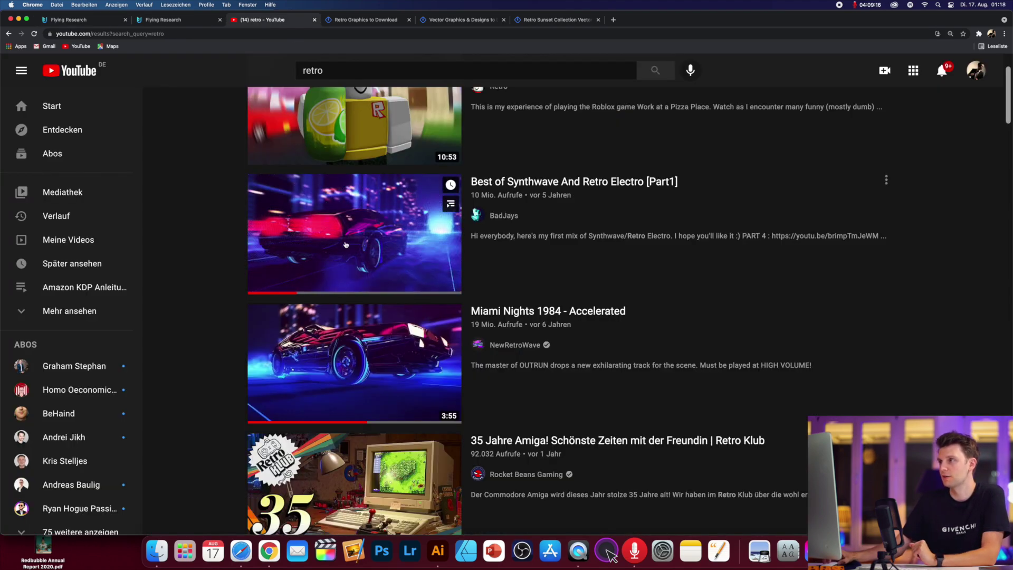
click(437, 551)
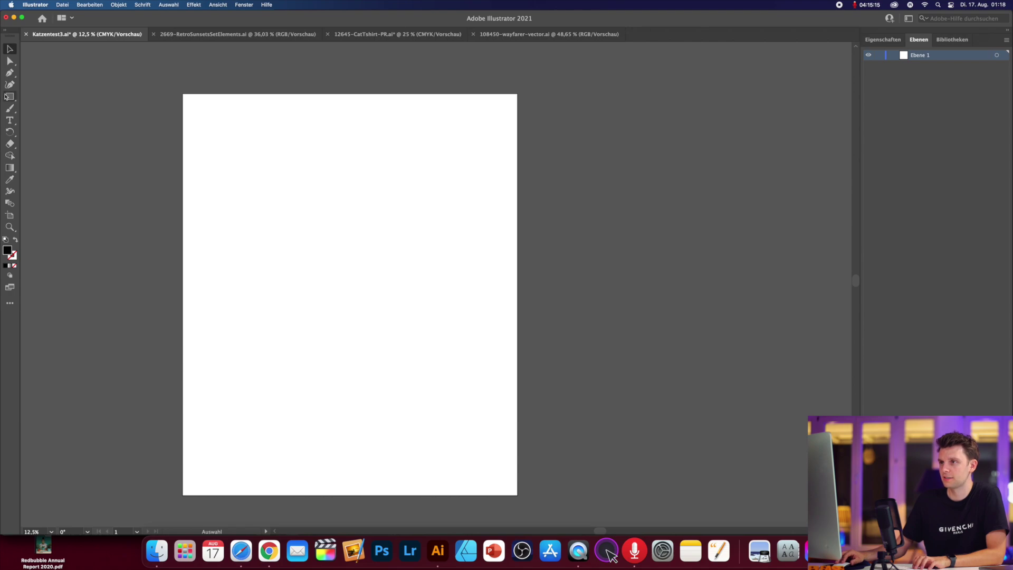
scroll(343, 300, down, 2)
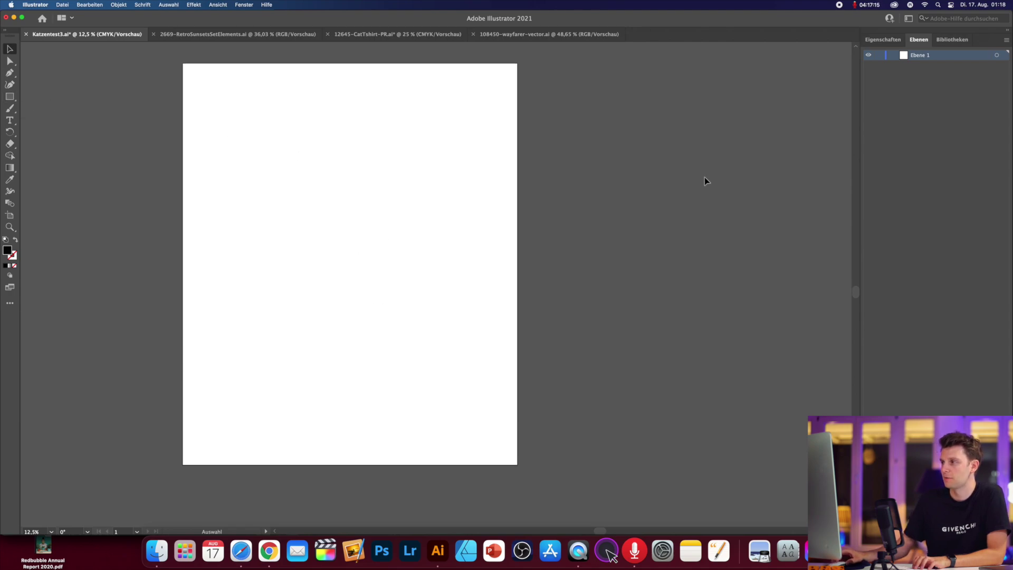
click(10, 97)
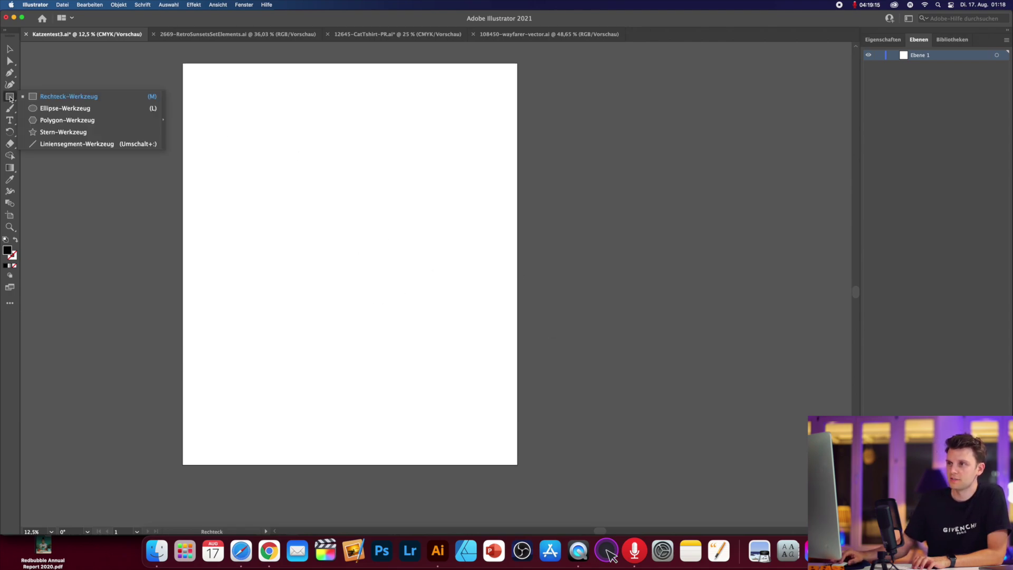
click(64, 108)
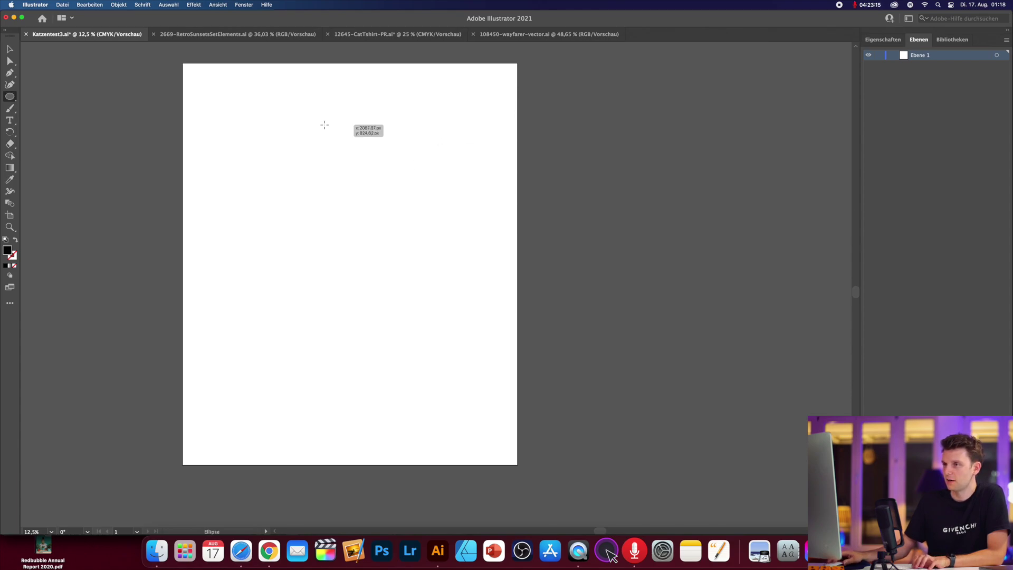
click(10, 97)
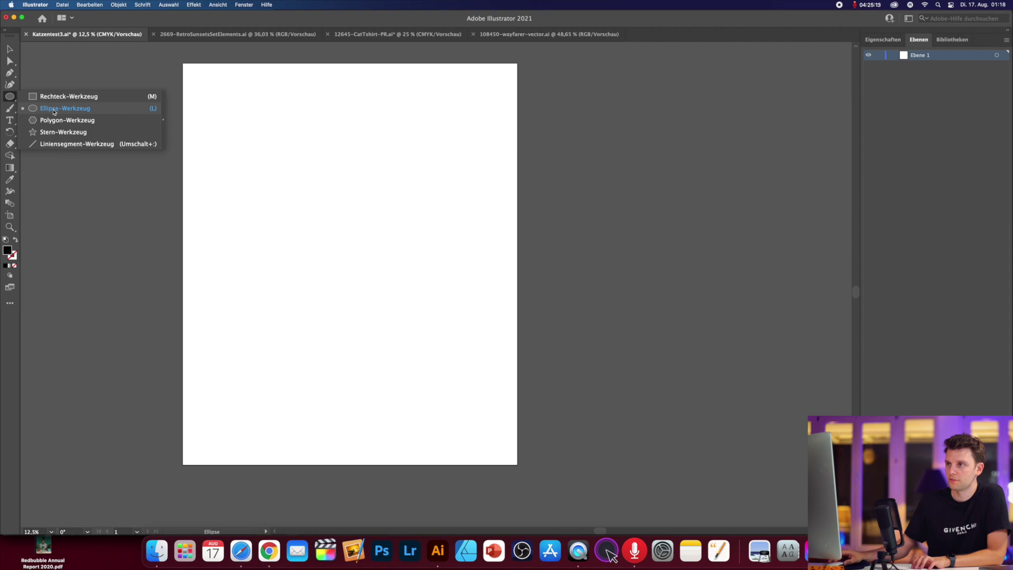
click(65, 107)
mouse_move(427, 113)
mouse_down()
mouse_move(304, 239)
mouse_move(235, 291)
mouse_up()
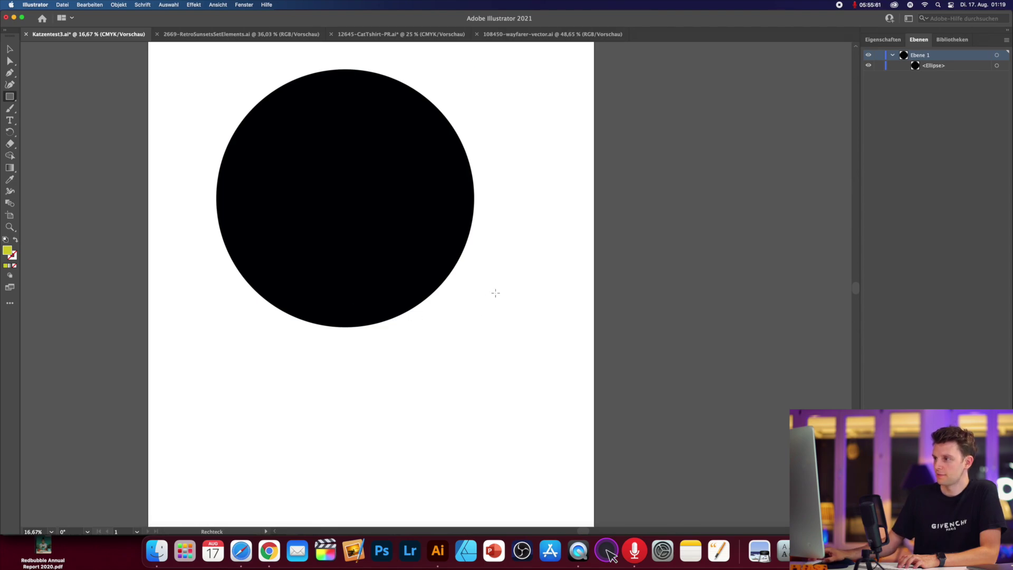
Draw a thin yellow-green bar across the circle's lower part and duplicate it into four bars stacked over the circle
mouse_move(495, 292)
mouse_down()
mouse_move(176, 310)
mouse_move(176, 298)
mouse_move(228, 304)
mouse_up()
click(8, 50)
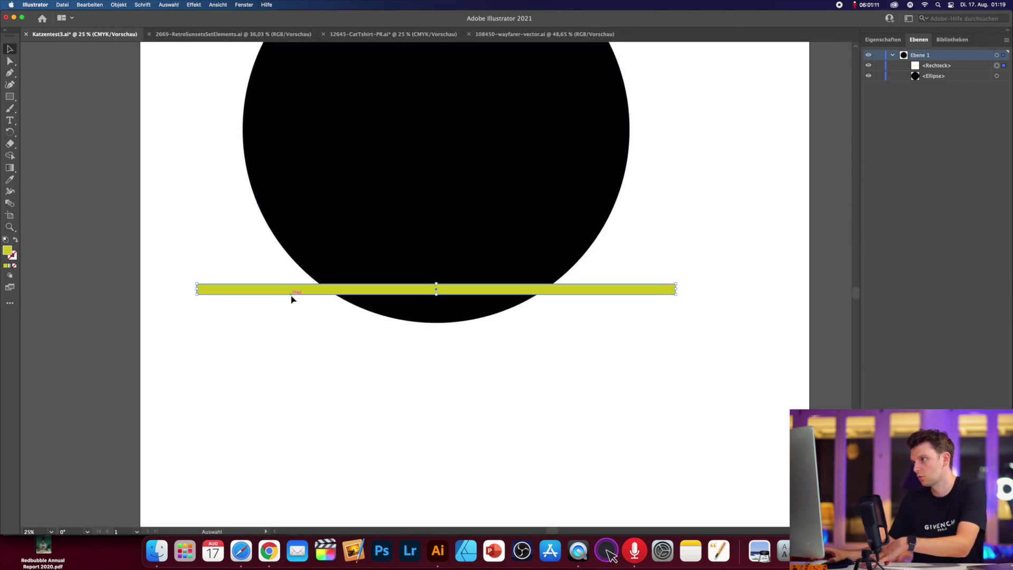
scroll(290, 296, up, 5)
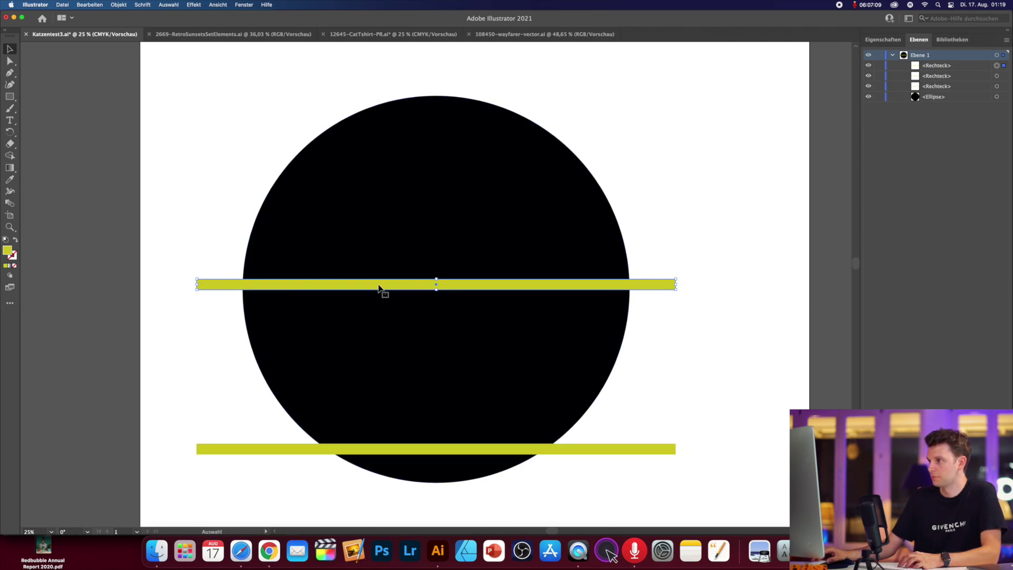
drag(380, 287, 369, 330)
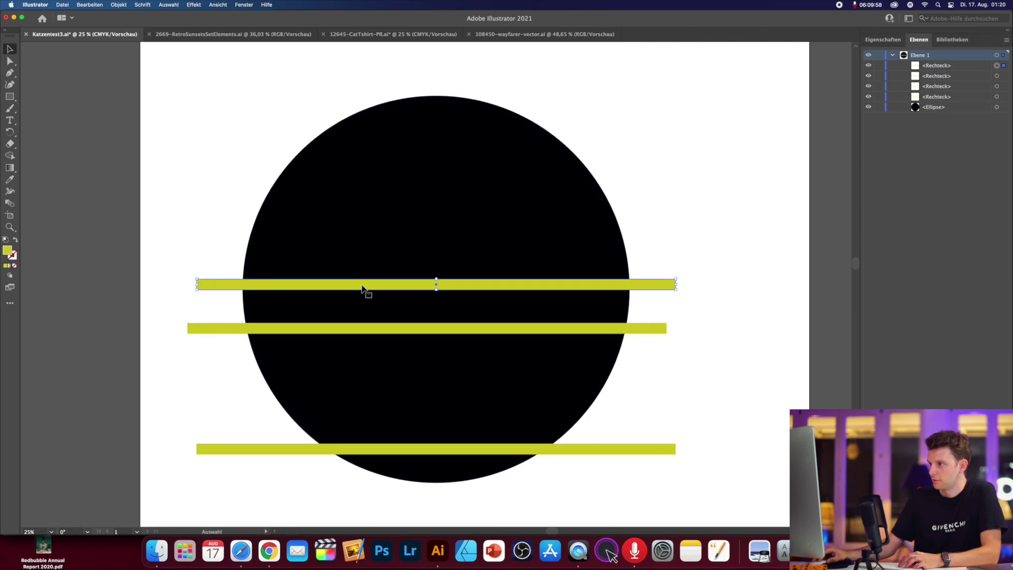
drag(364, 290, 358, 421)
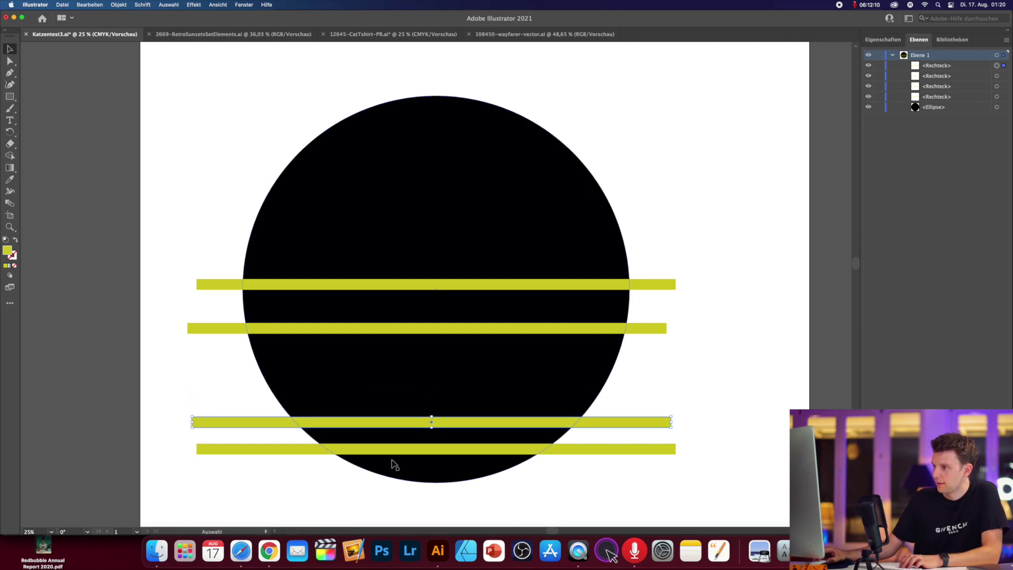
drag(403, 452, 417, 470)
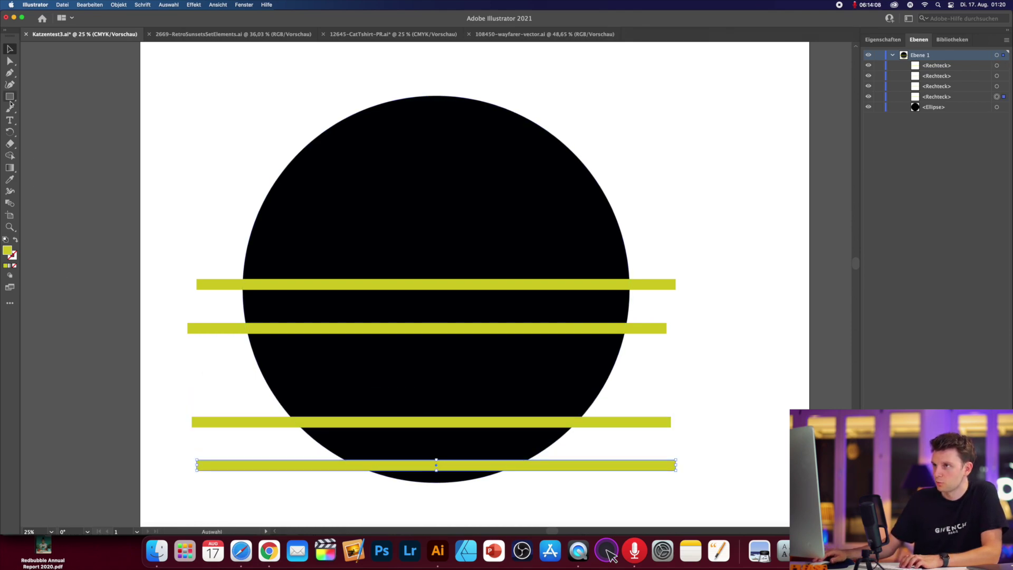
Draw a small spacer rectangle about 418 px wide above the lowest bar and rest the next bar on its upper edge
drag(290, 439, 228, 460)
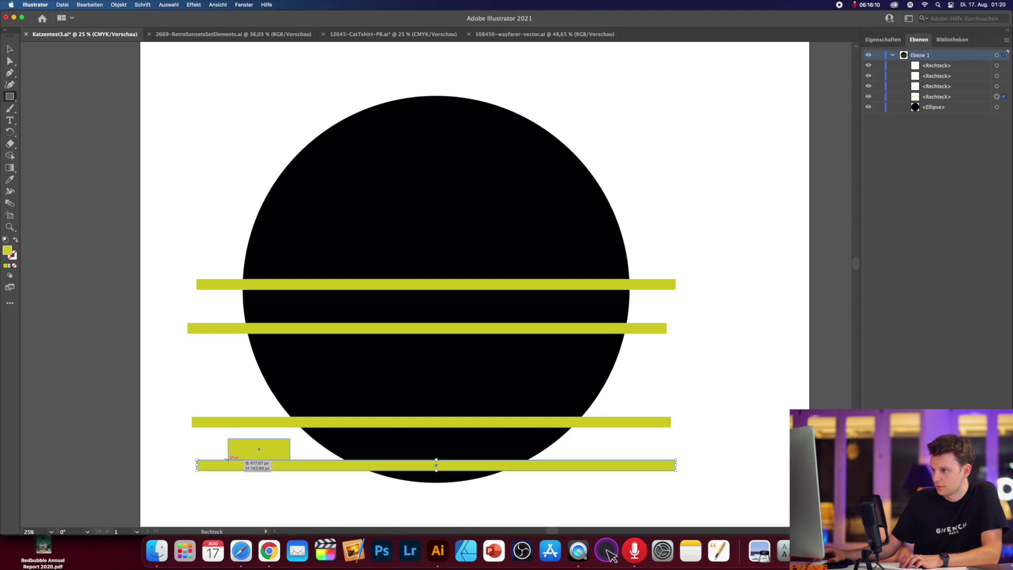
key(a)
click(9, 49)
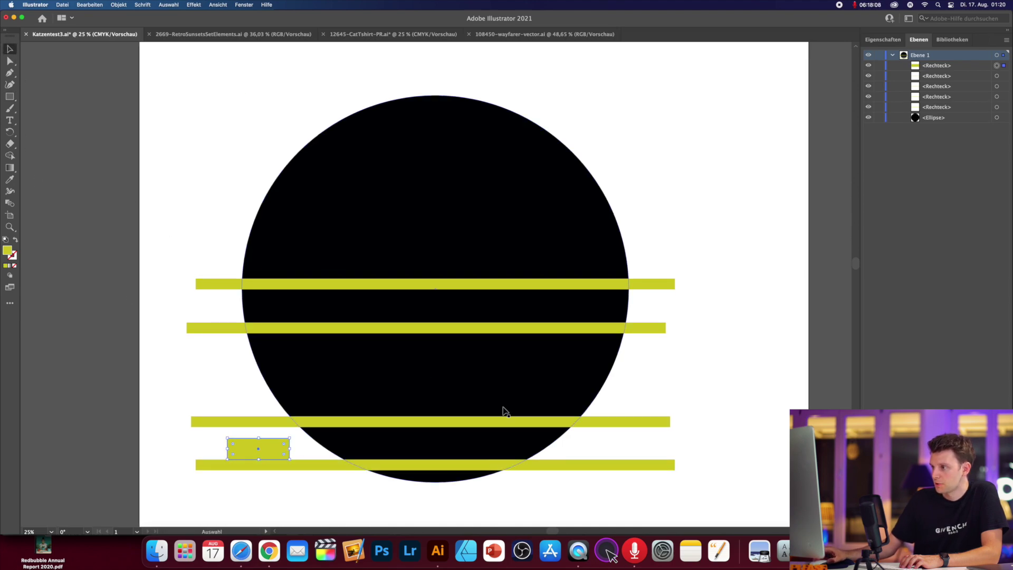
drag(377, 421, 373, 432)
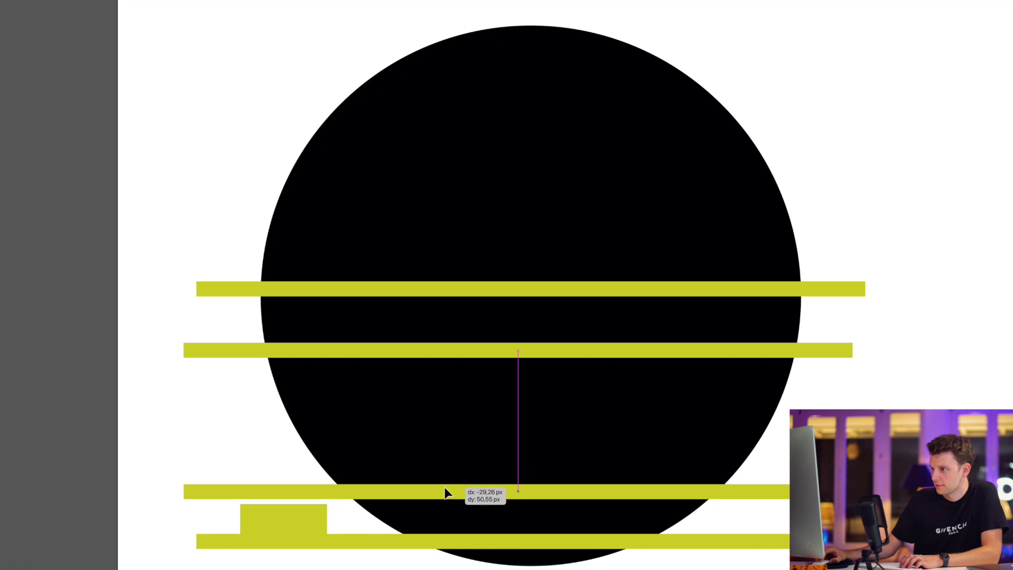
drag(446, 500, 445, 500)
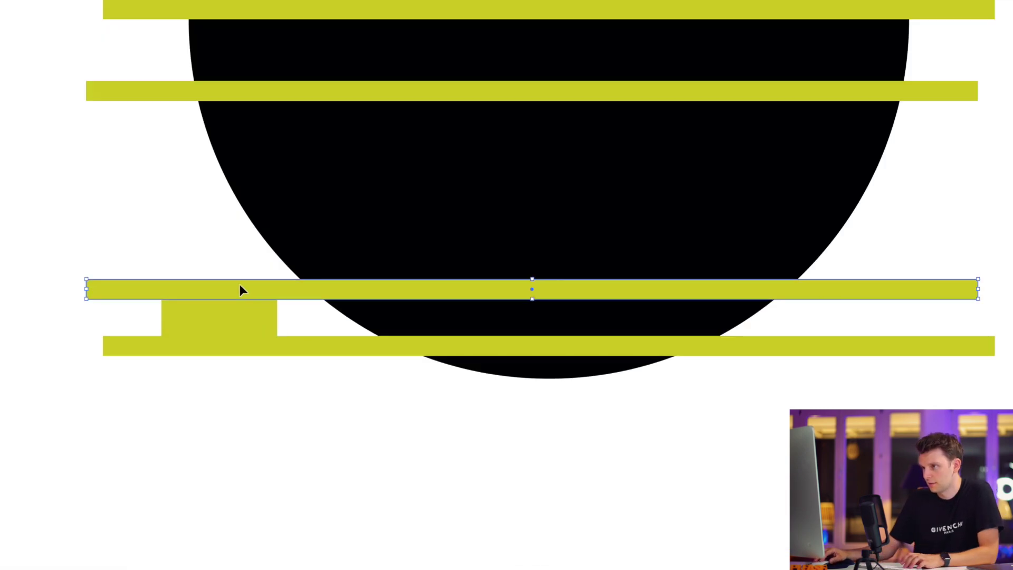
drag(301, 500, 299, 495)
Space the upper two bars evenly using the spacer rectangle as a gauge, and delete the spacer
drag(243, 289, 185, 251)
drag(196, 83, 179, 218)
drag(215, 260, 198, 198)
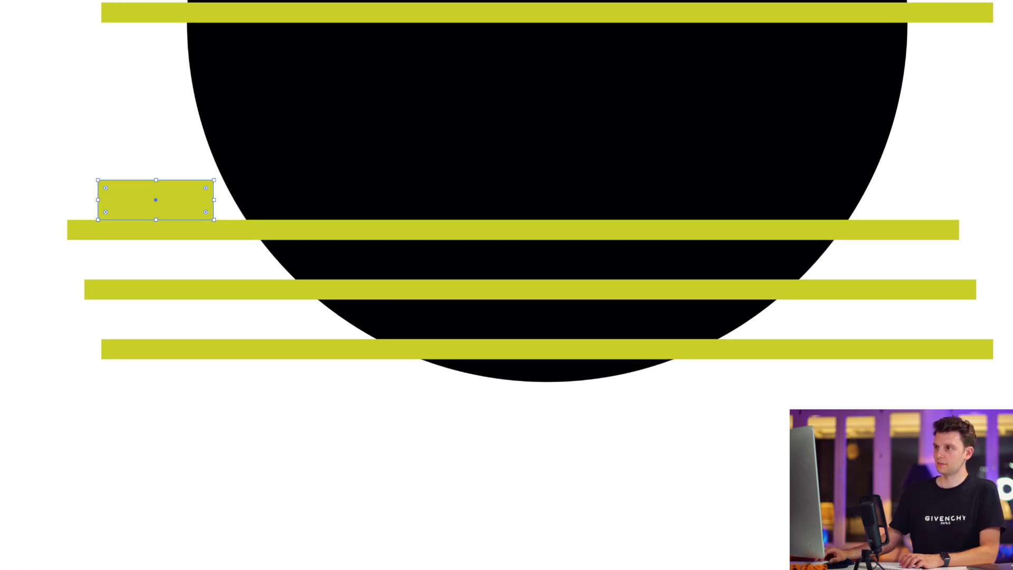
drag(150, 11, 124, 168)
click(143, 205)
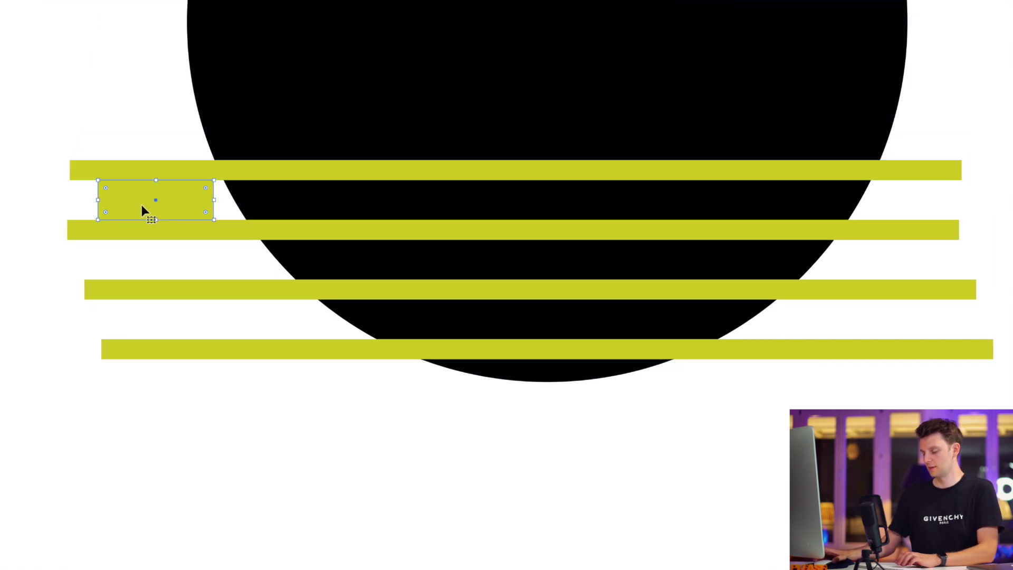
key(Delete)
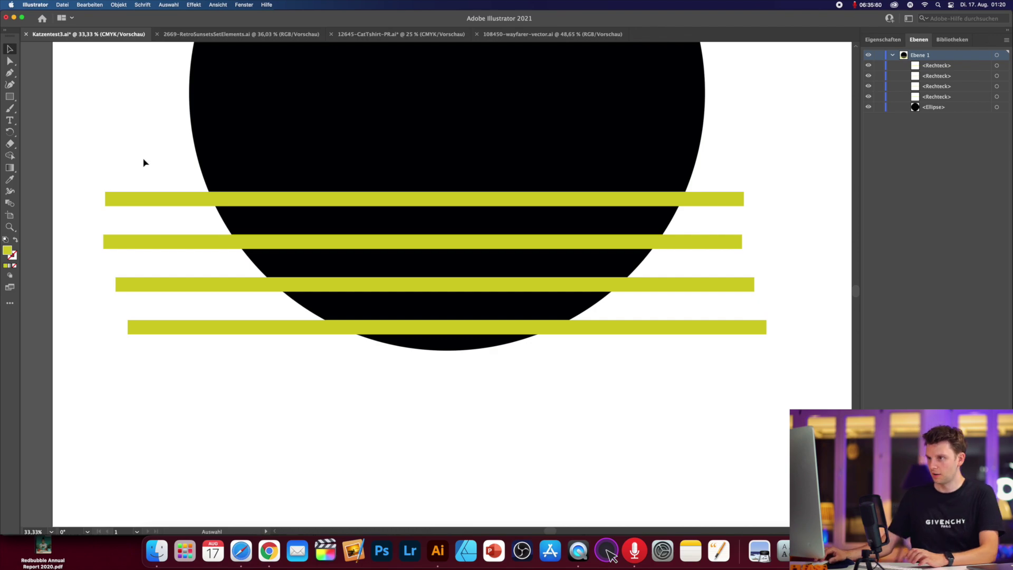
Duplicate all four bars together and place the copies above the originals with a wider gap between the two sets
drag(142, 162, 112, 372)
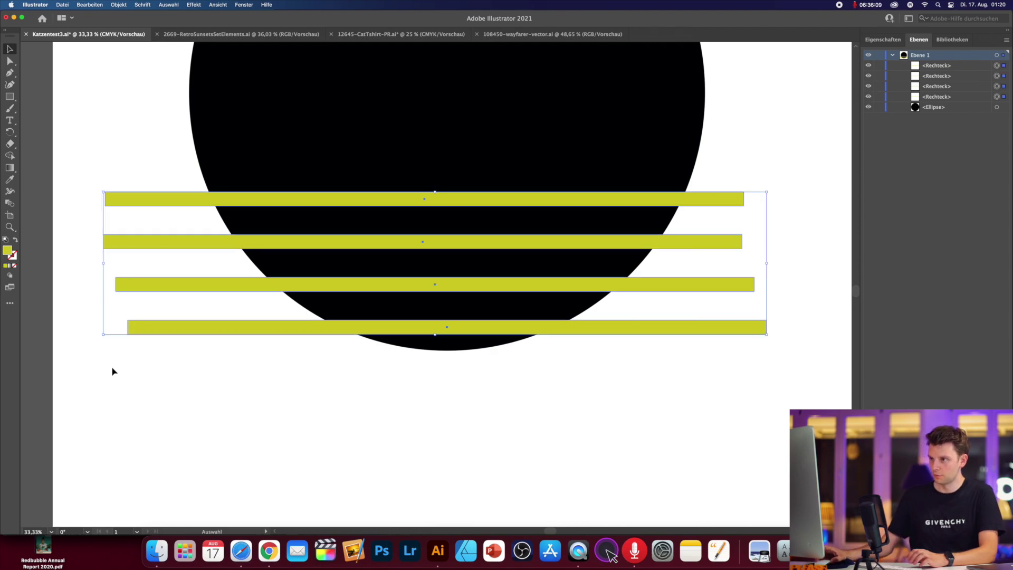
click(116, 367)
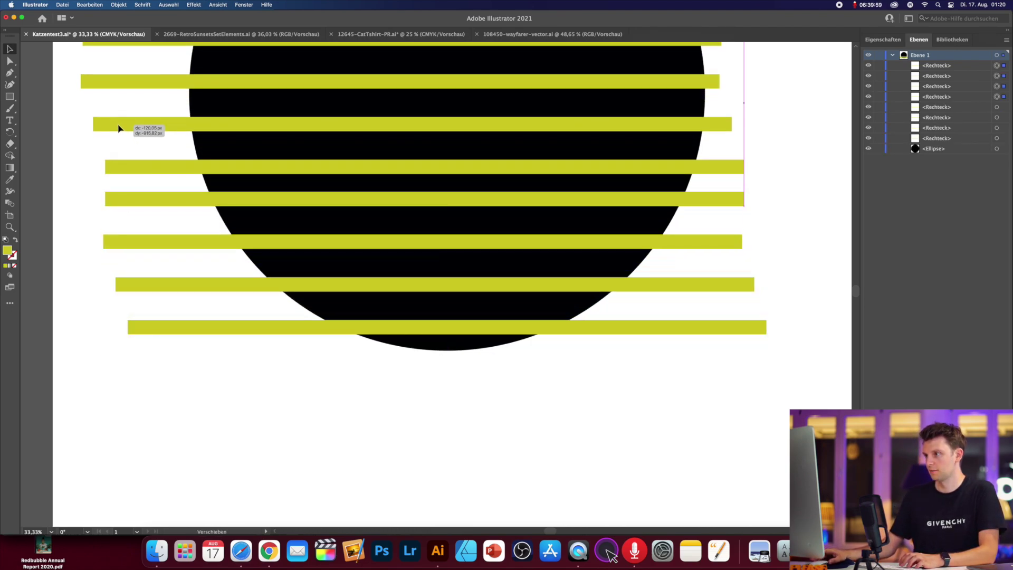
scroll(119, 129, up, 3)
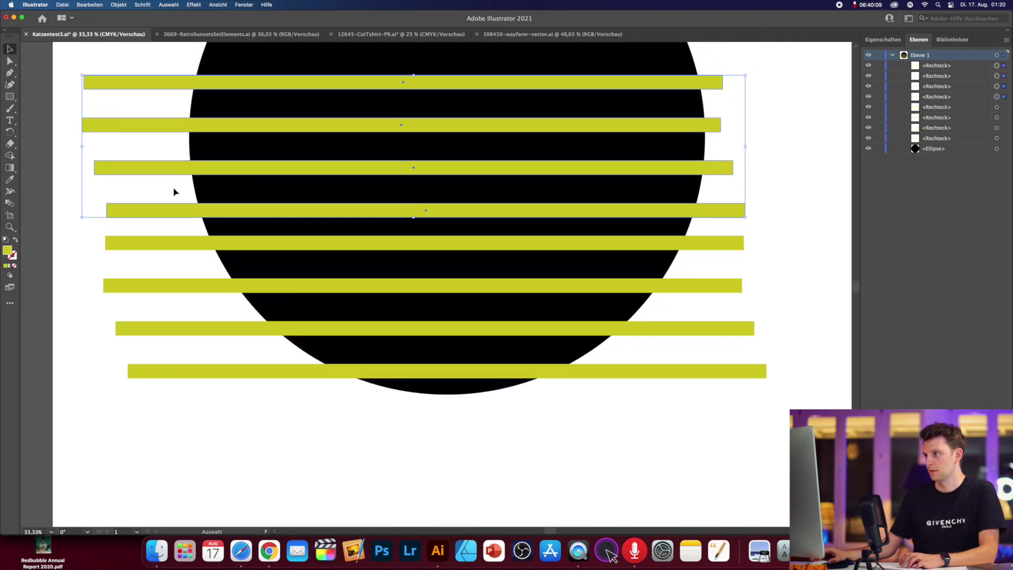
scroll(169, 199, up, 2)
drag(149, 177, 161, 138)
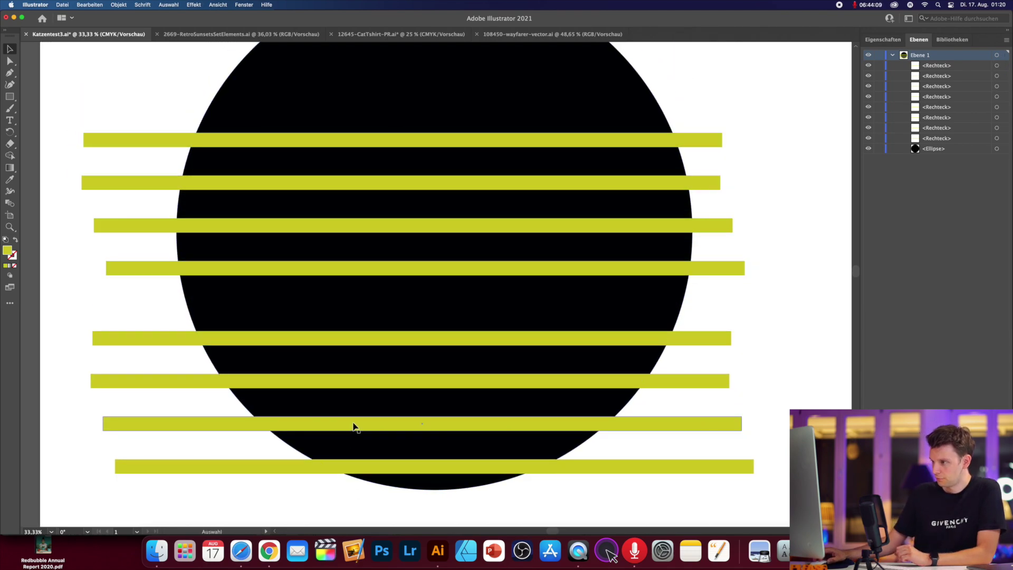
Thicken the topmost two bars by extending their lower edges downward, the top one slightly more
scroll(405, 427, up, 1)
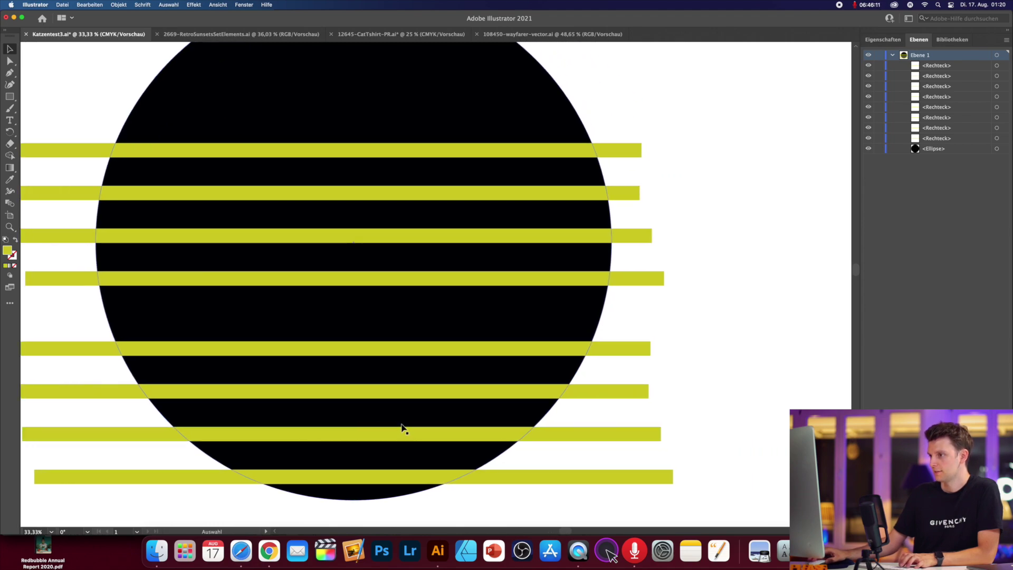
scroll(259, 421, left, 3)
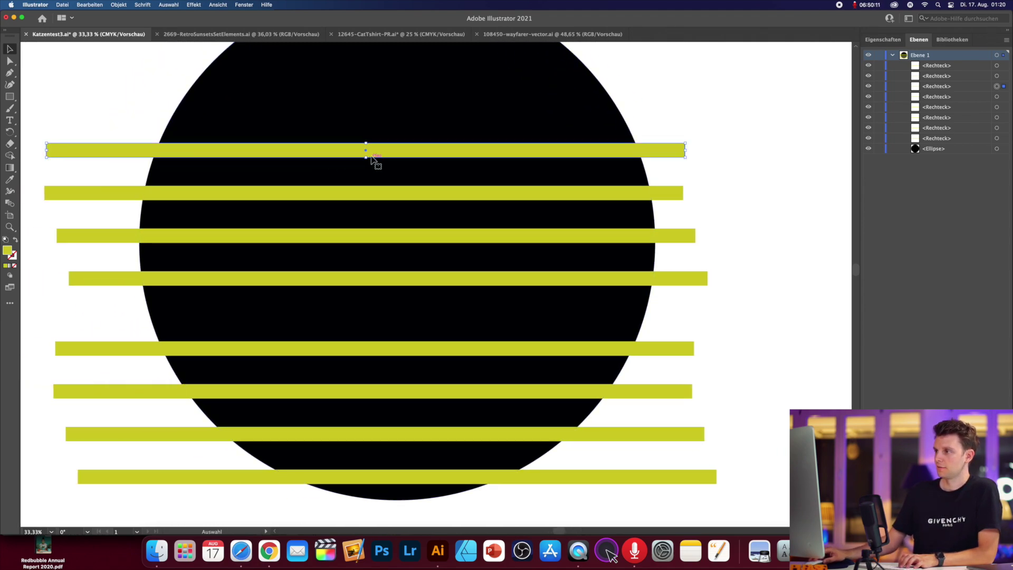
drag(367, 157, 367, 163)
click(362, 193)
drag(364, 201, 366, 204)
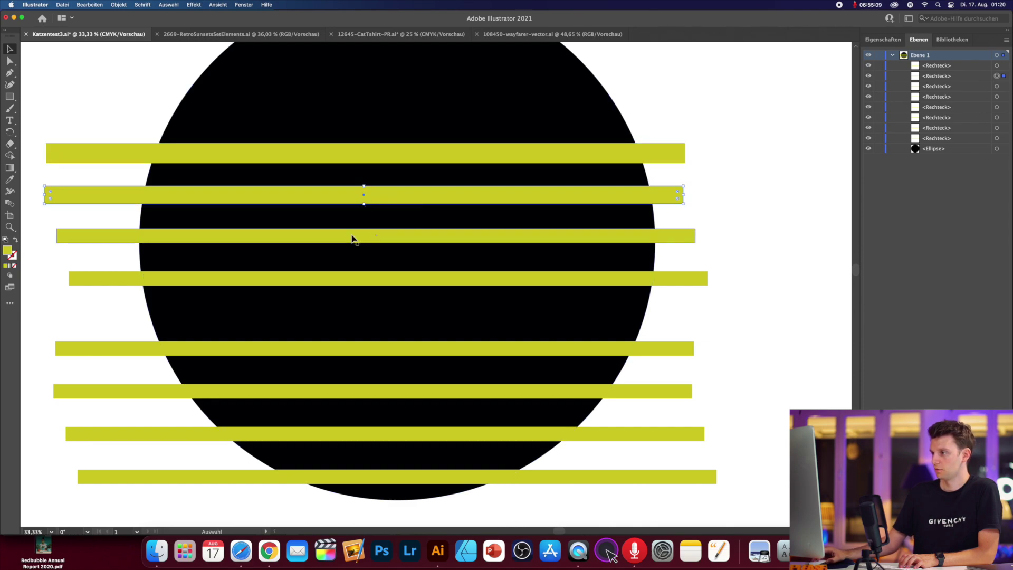
Thin the lowest three bars so they become progressively slimmer toward the circle's bottom
click(395, 476)
drag(399, 469, 397, 477)
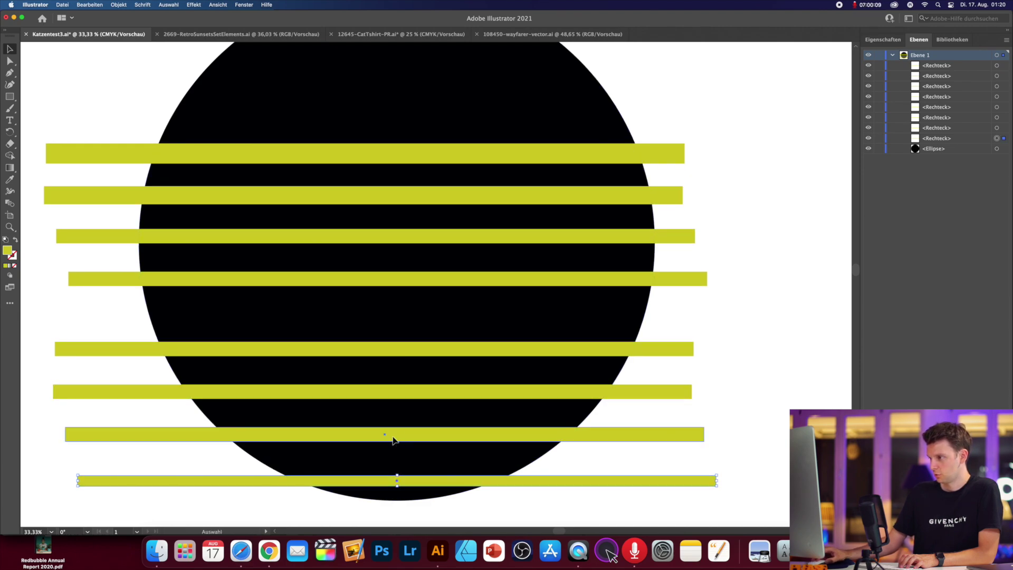
click(393, 437)
drag(385, 427, 385, 432)
click(385, 479)
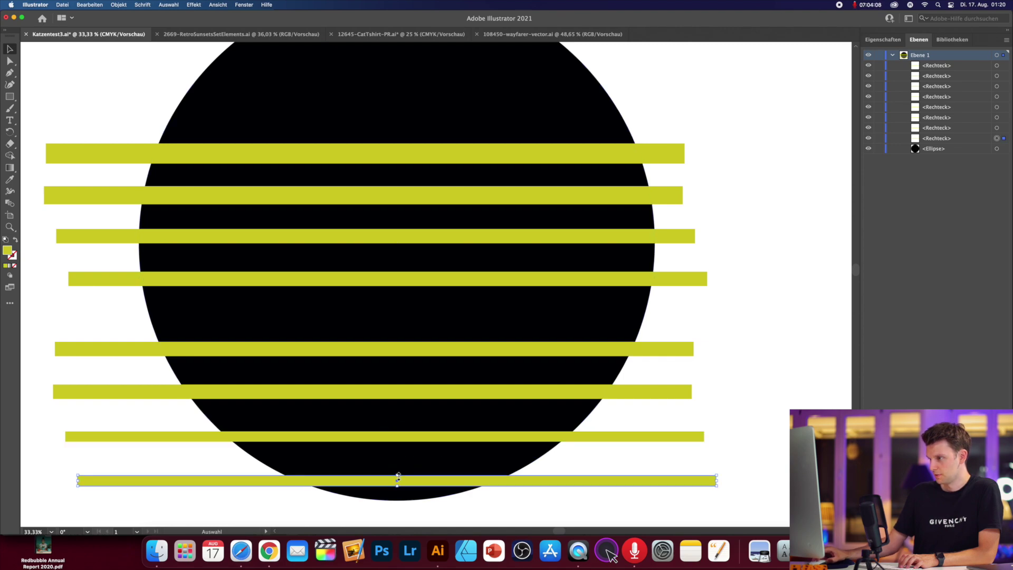
drag(398, 478, 399, 480)
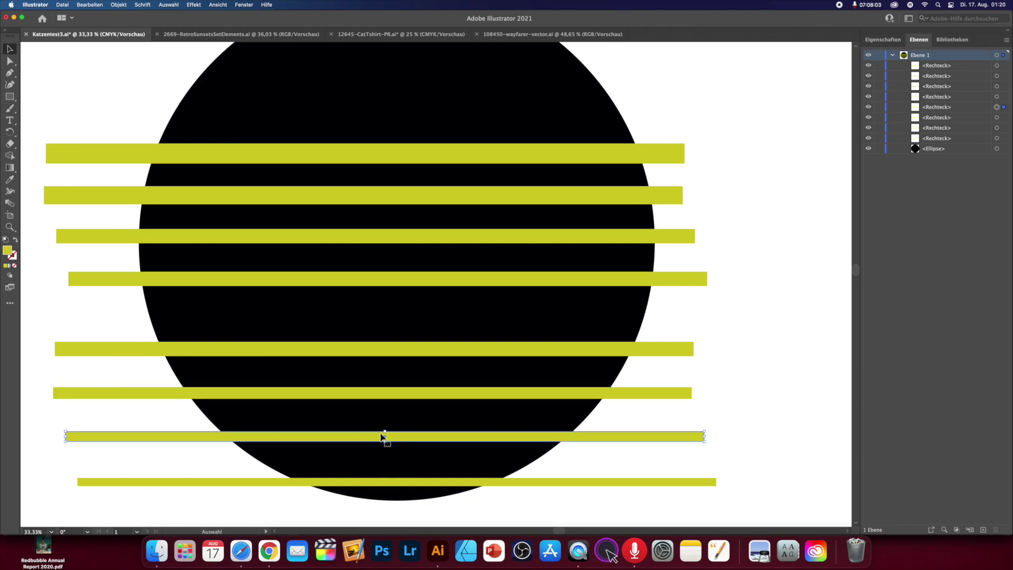
click(382, 436)
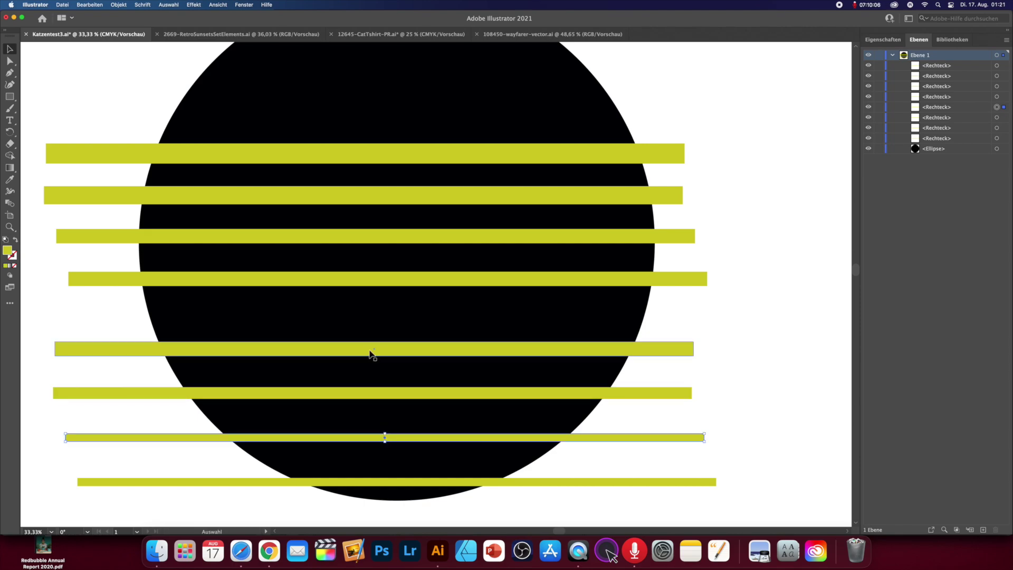
Thicken the upper four bars by extending their upper edges, making the topmost bar the thickest
drag(388, 272, 388, 265)
drag(375, 229, 376, 222)
drag(363, 186, 366, 130)
click(364, 154)
Reposition the upper five bars so the gaps widen steadily toward the circle's top and their ends roughly line up
scroll(240, 287, left, 2)
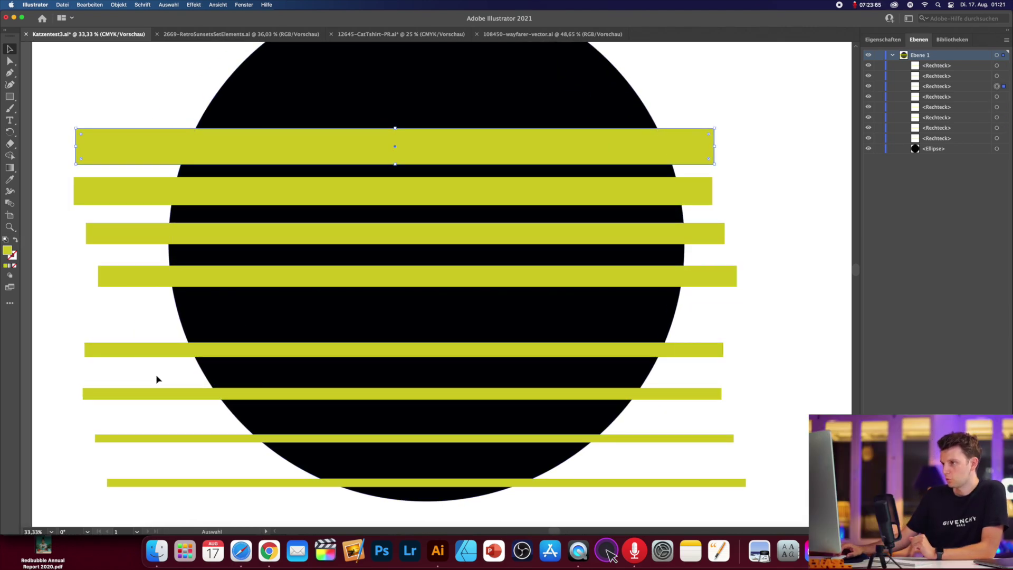
drag(147, 283, 147, 297)
scroll(138, 243, up, 2)
scroll(137, 243, right, 1)
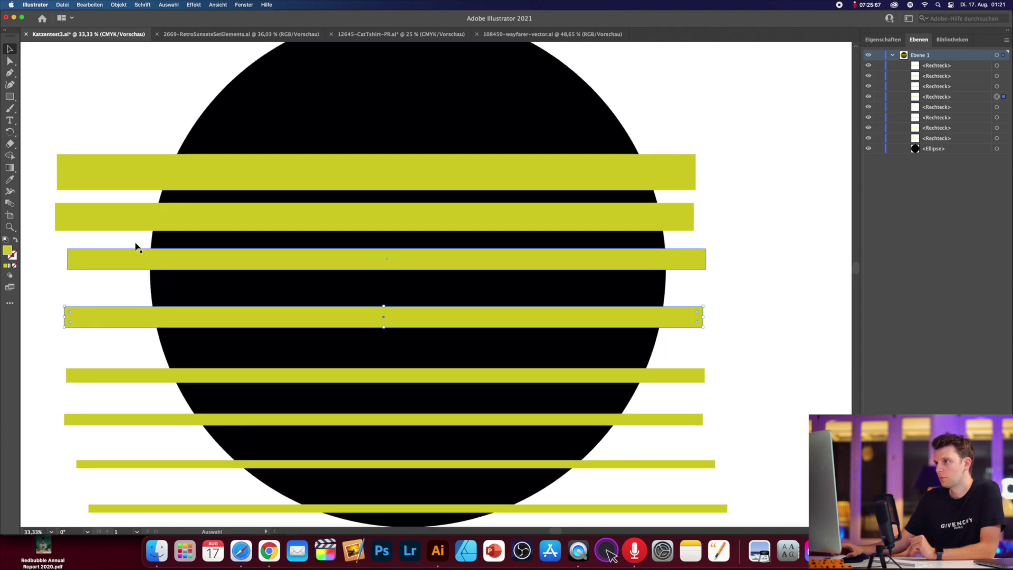
scroll(137, 246, up, 2)
scroll(136, 246, right, 1)
drag(136, 215, 176, 119)
drag(112, 269, 153, 213)
drag(117, 307, 145, 293)
drag(122, 362, 148, 361)
drag(128, 425, 157, 423)
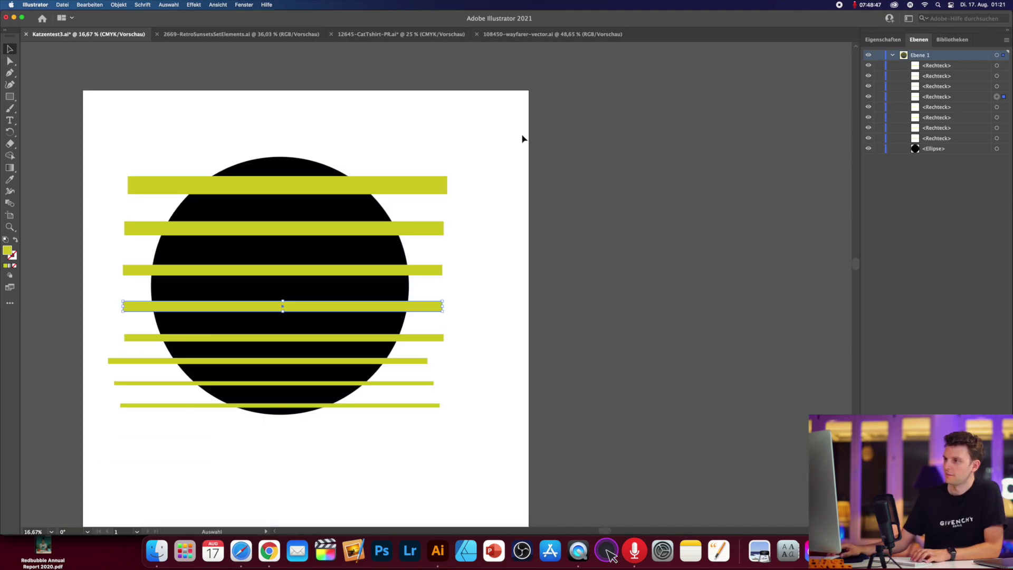
Fill the black circle behind the bars with the color D83665 and deselect it
drag(521, 114, 428, 297)
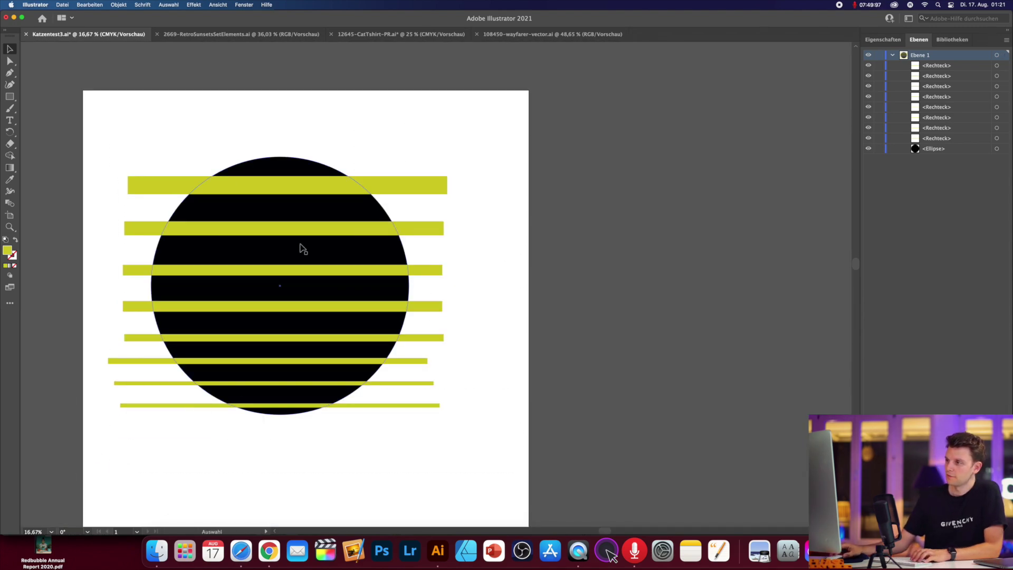
click(294, 252)
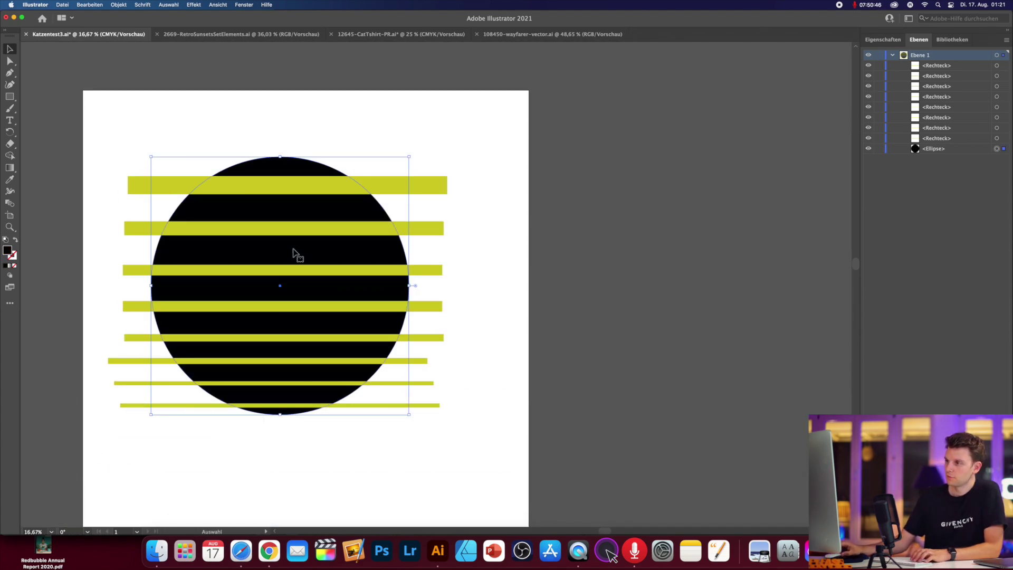
double_click(9, 252)
text(D83665)
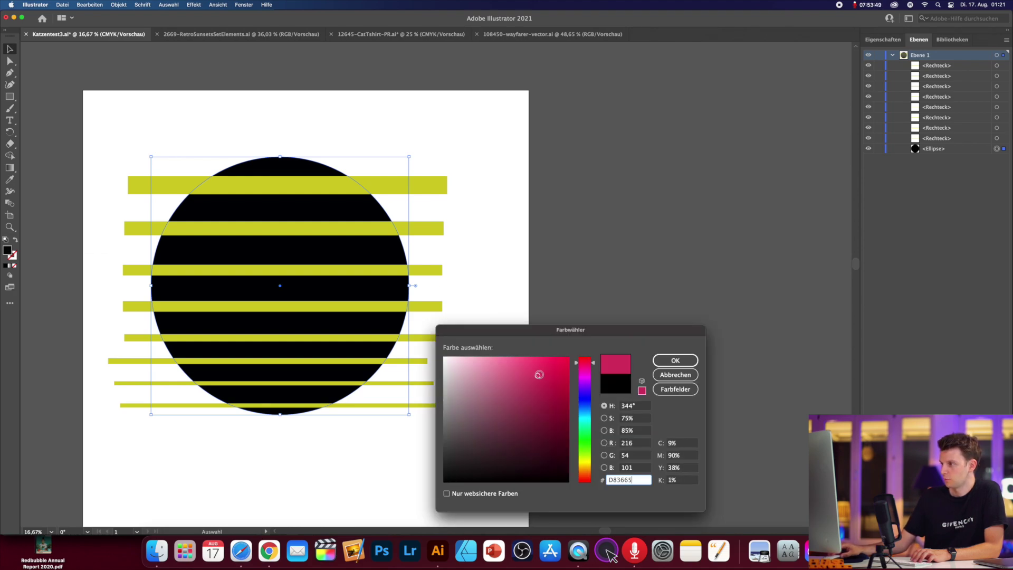
click(660, 361)
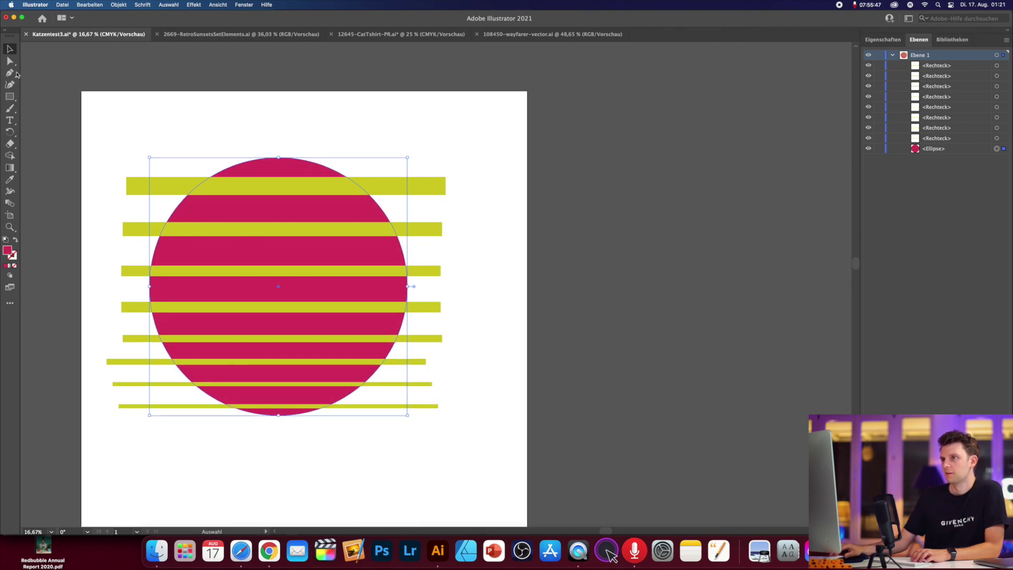
click(63, 94)
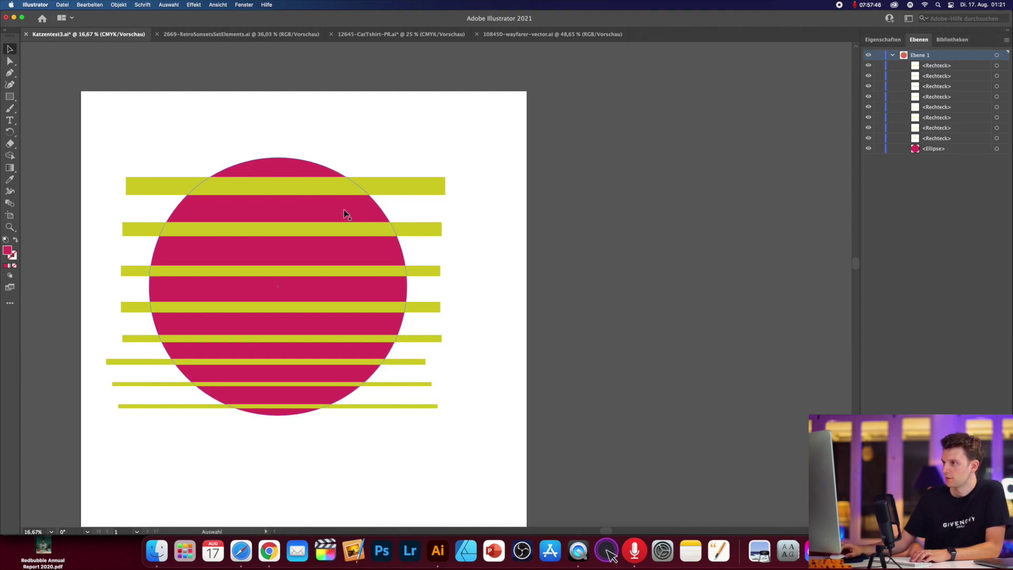
Select the circle with all the bars and exclude their overlapping areas with Pathfinder
drag(488, 121, 92, 493)
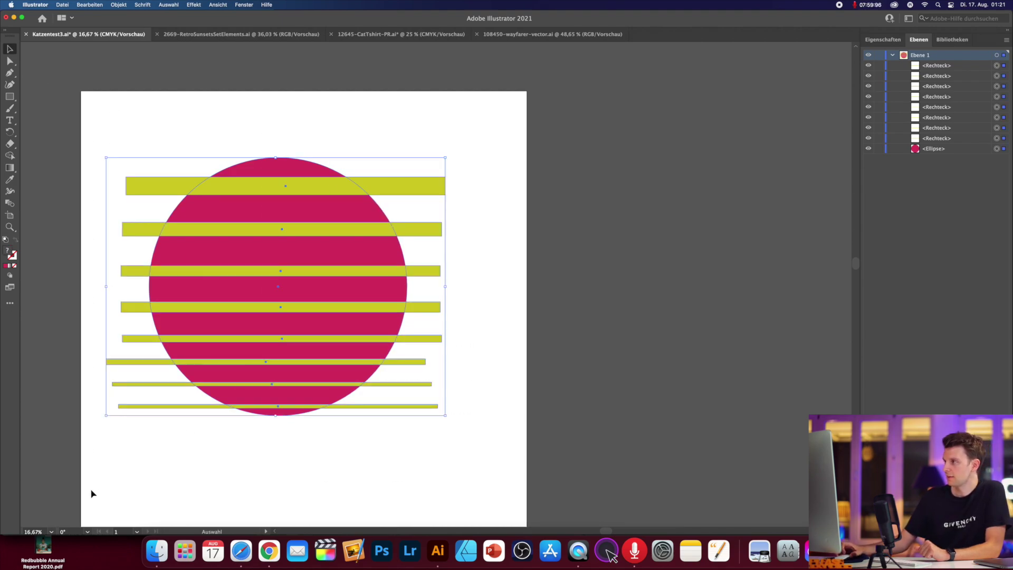
click(881, 41)
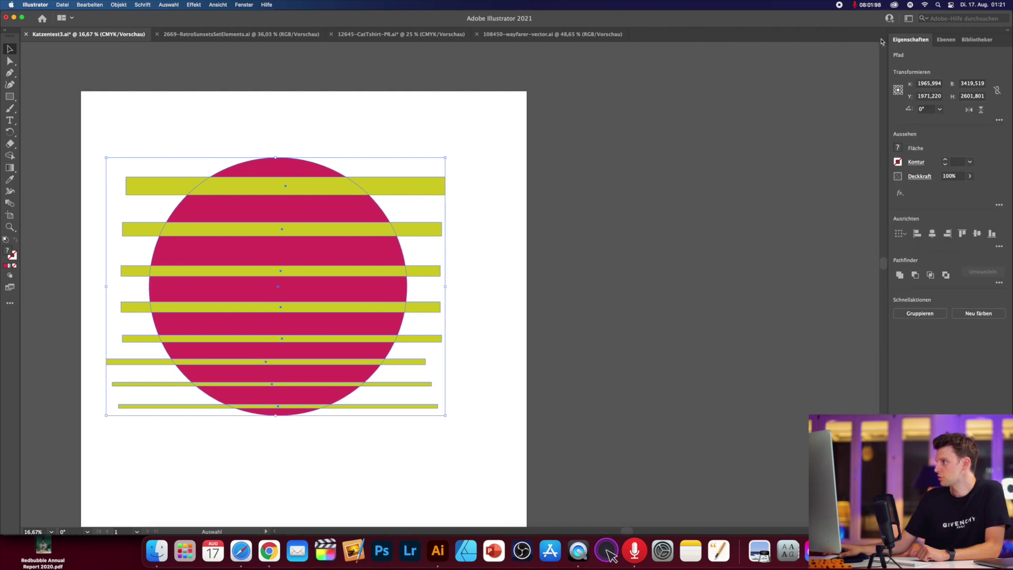
click(946, 274)
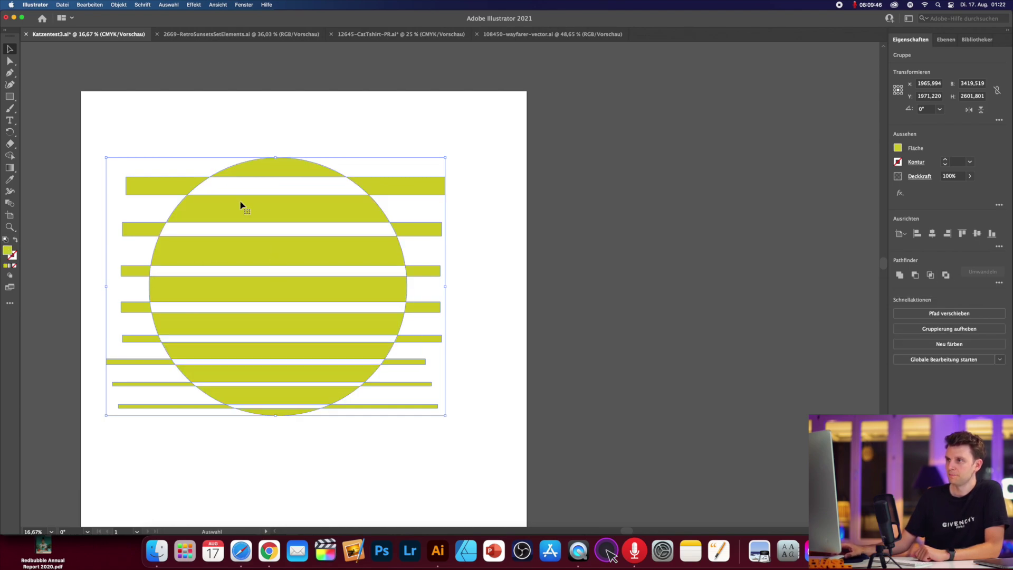
Search the help for "pathfinder" to locate the Pathfinder effects
click(267, 5)
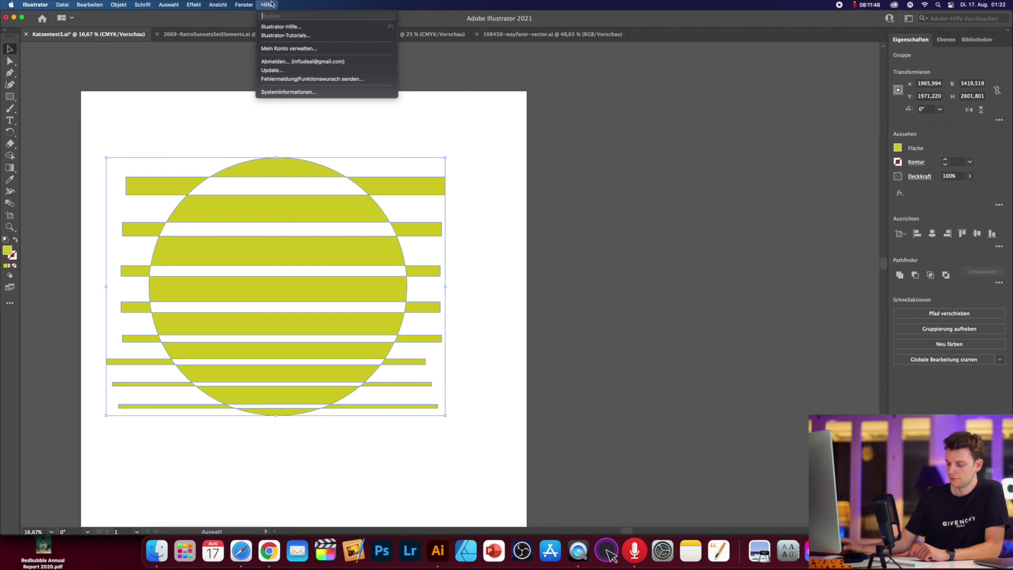
text(pathfinder)
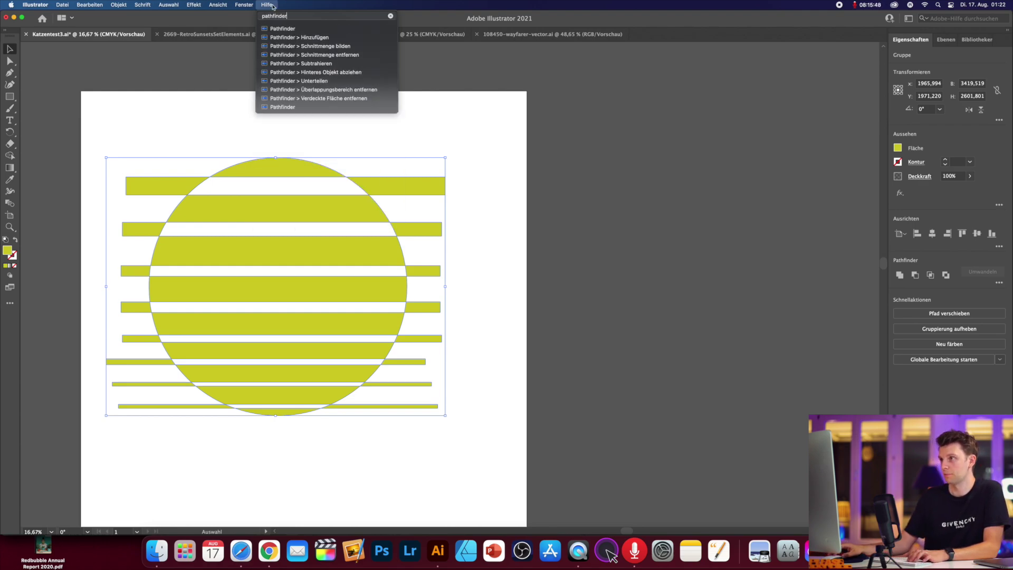
mouse_move(296, 28)
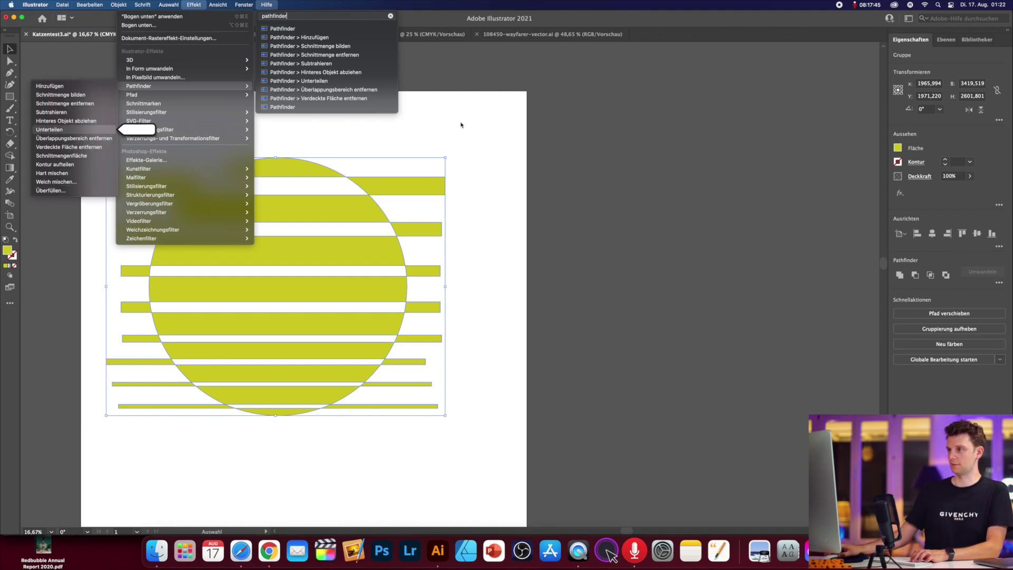
click(505, 154)
Delete the leftover bar ends protruding beyond both sides of the circle
click(11, 61)
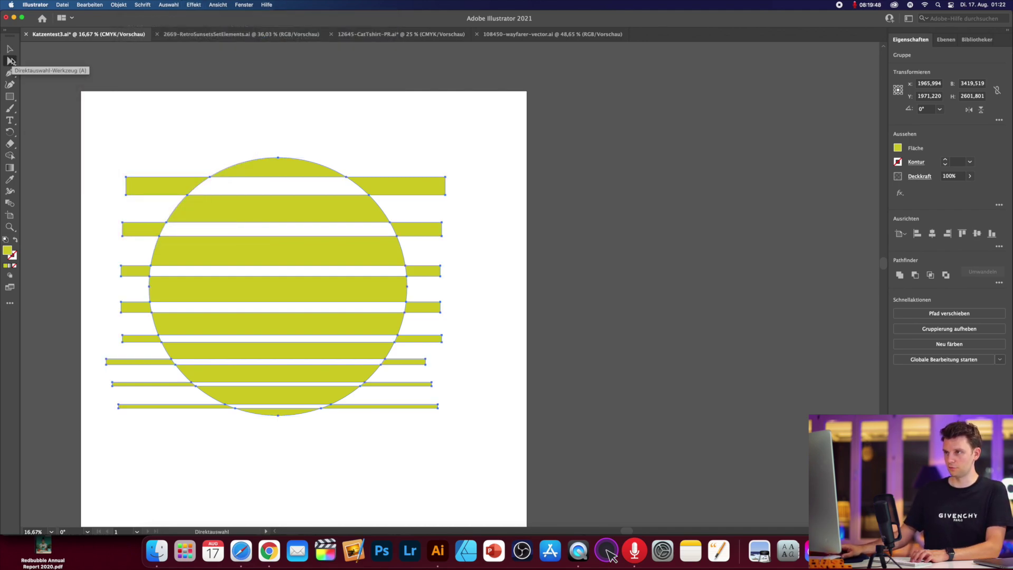
drag(475, 123, 419, 469)
key(Delete)
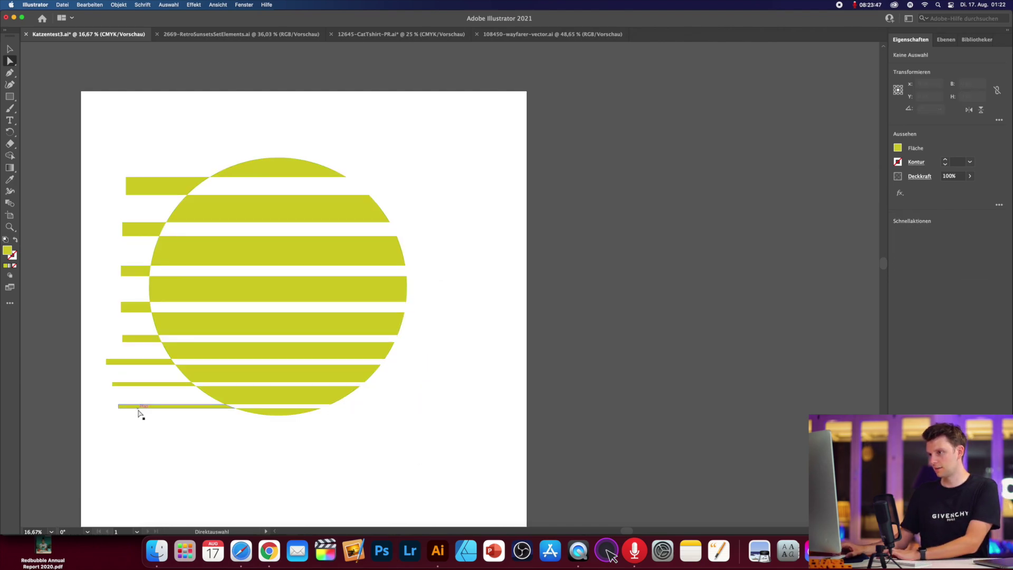
drag(116, 341, 93, 484)
key(Delete)
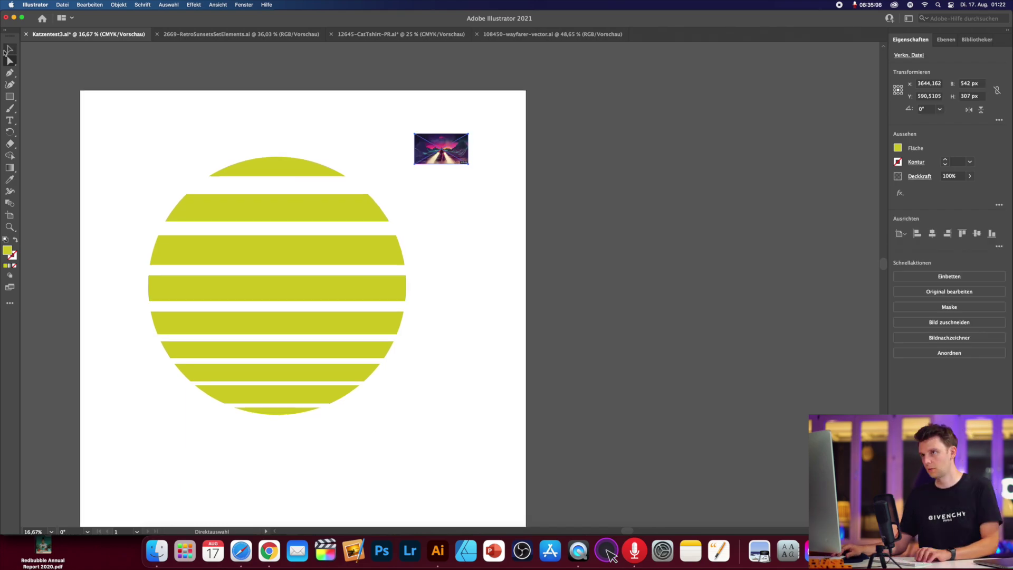
Enlarge the placed synthwave reference image to about 4050 by 2161 px
key(v)
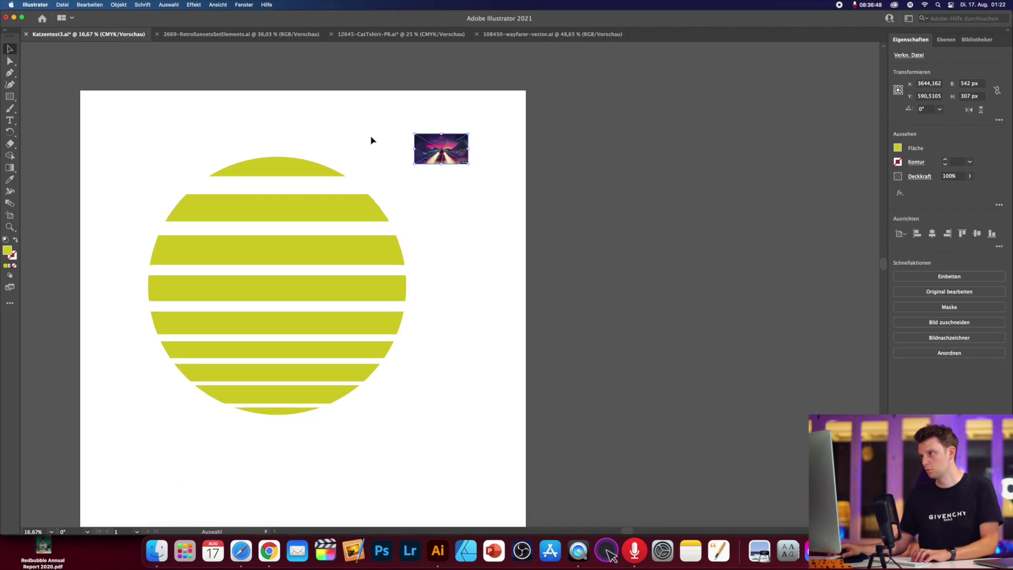
drag(468, 164, 816, 349)
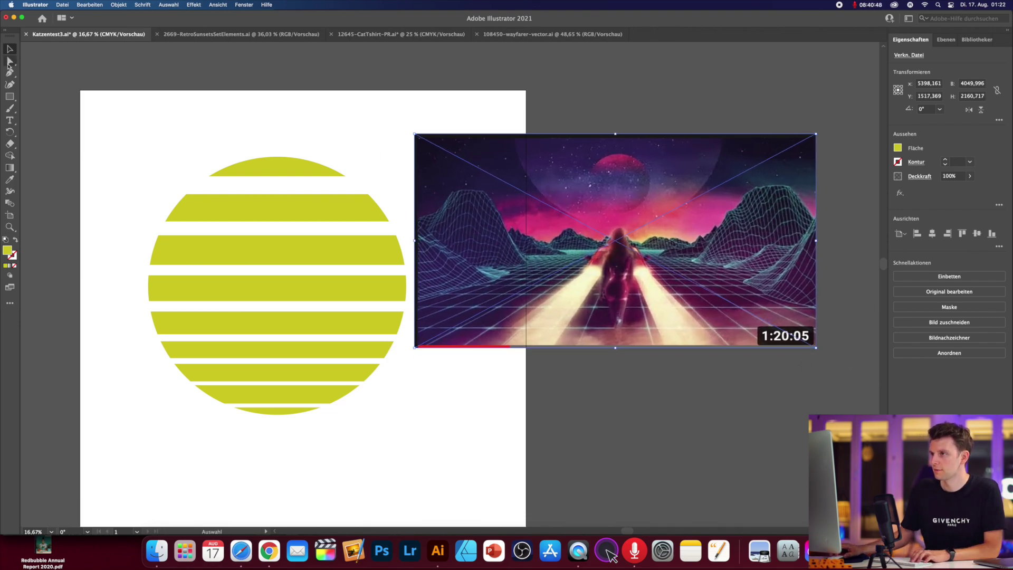
Fill the circle's top three stripes with dark navy, deep indigo and violet sampled from the reference image's night sky
click(9, 62)
click(291, 174)
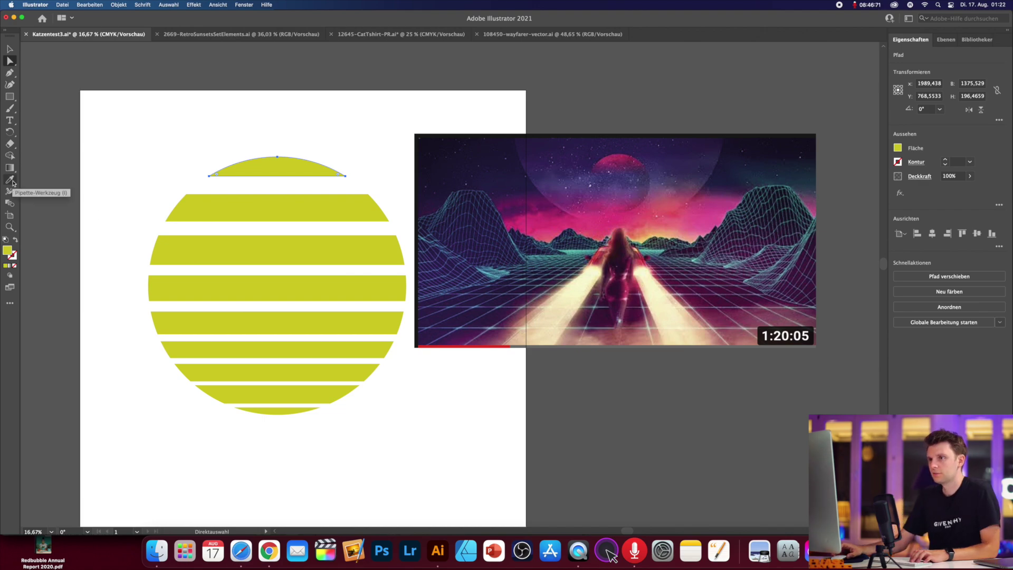
click(13, 182)
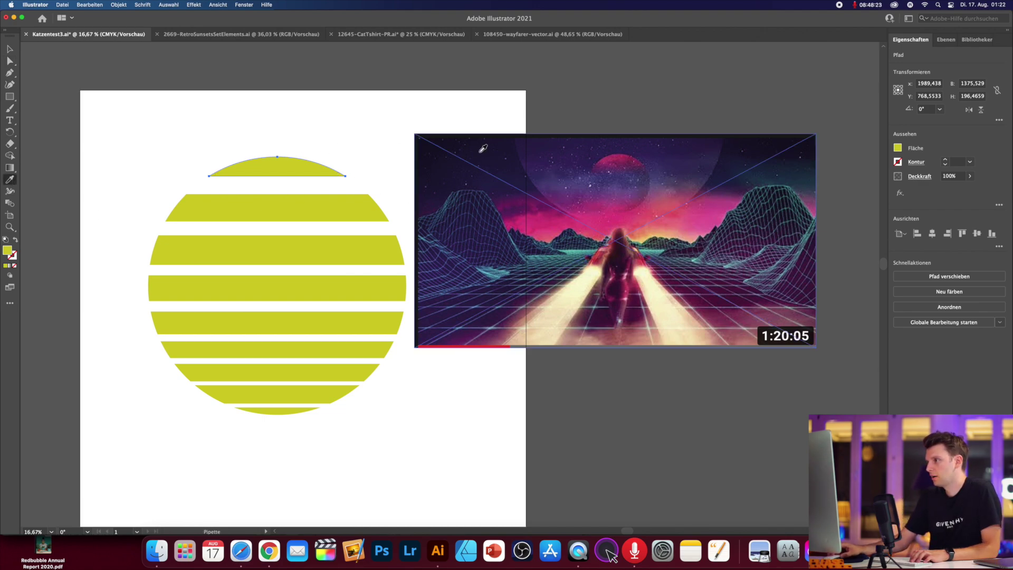
click(497, 148)
key(a)
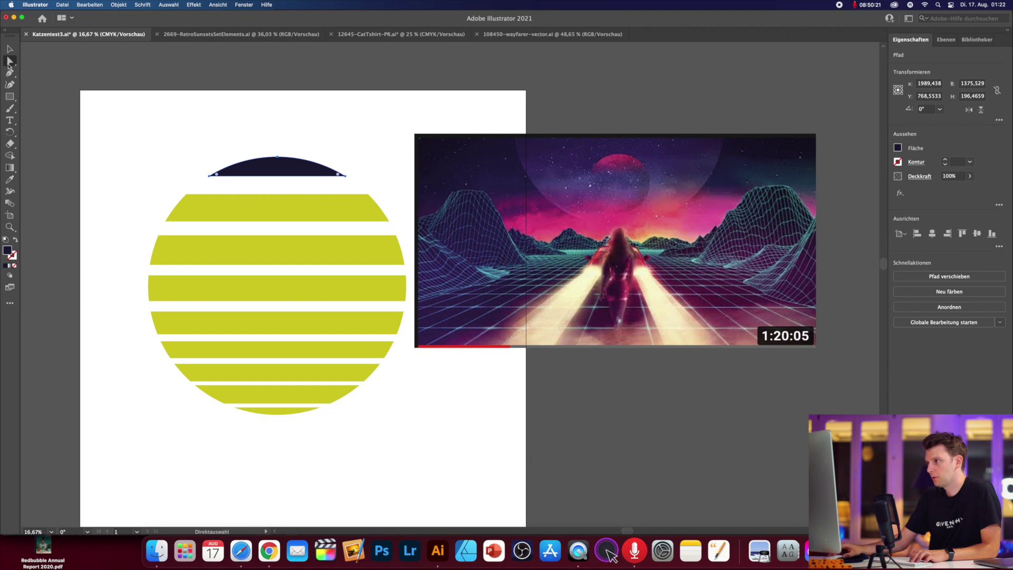
click(331, 204)
click(10, 180)
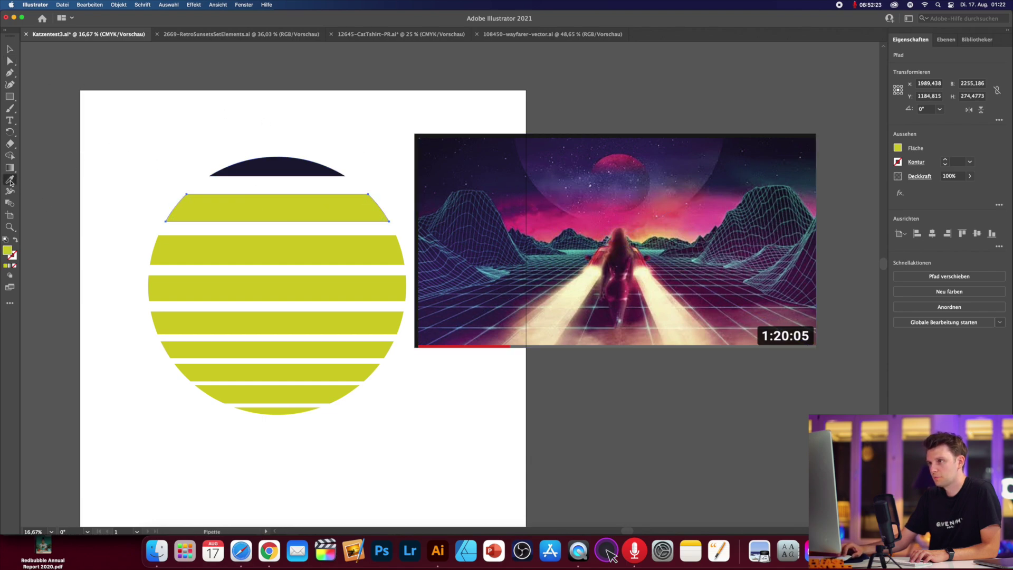
click(536, 170)
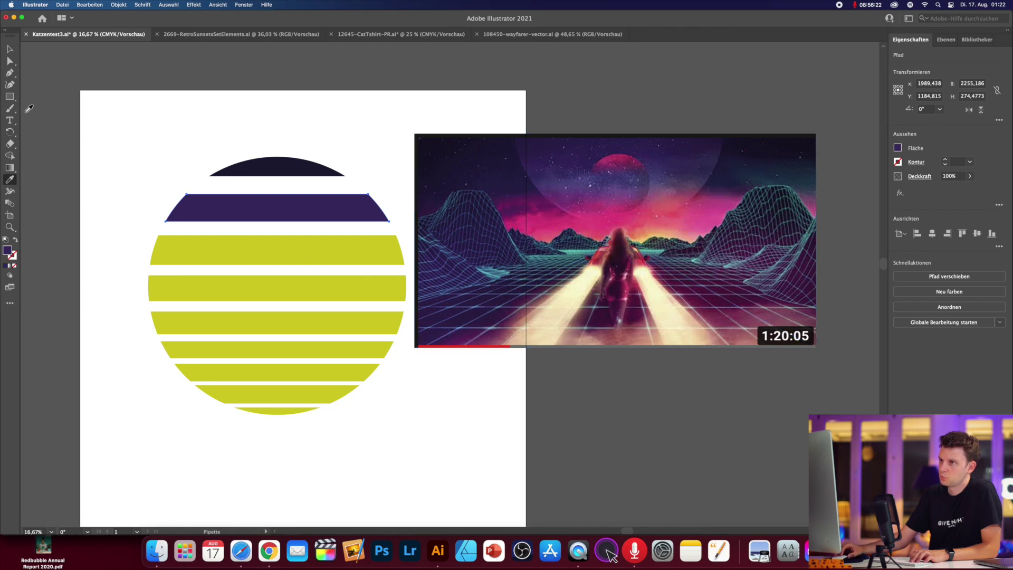
super+click(277, 250)
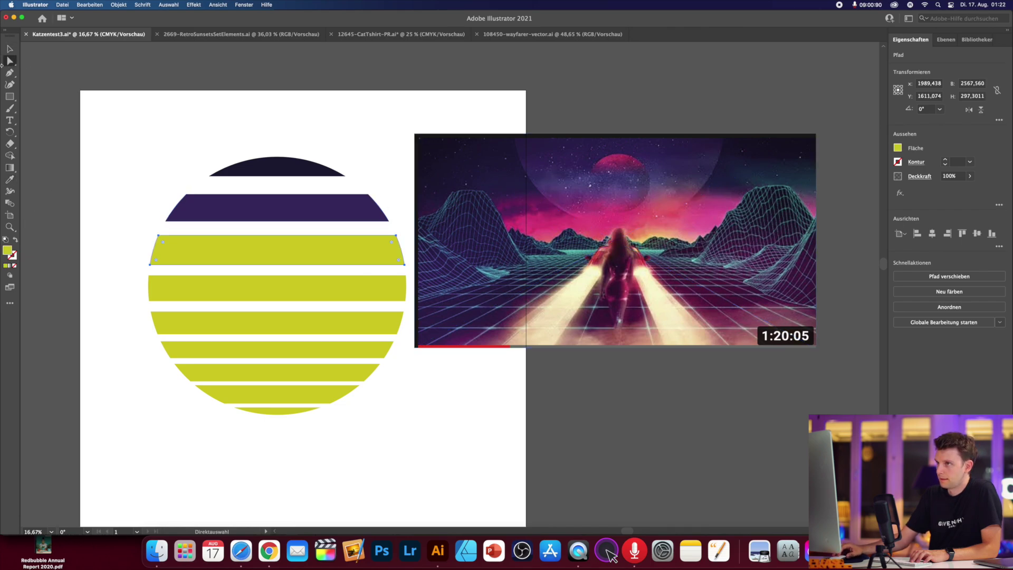
click(10, 179)
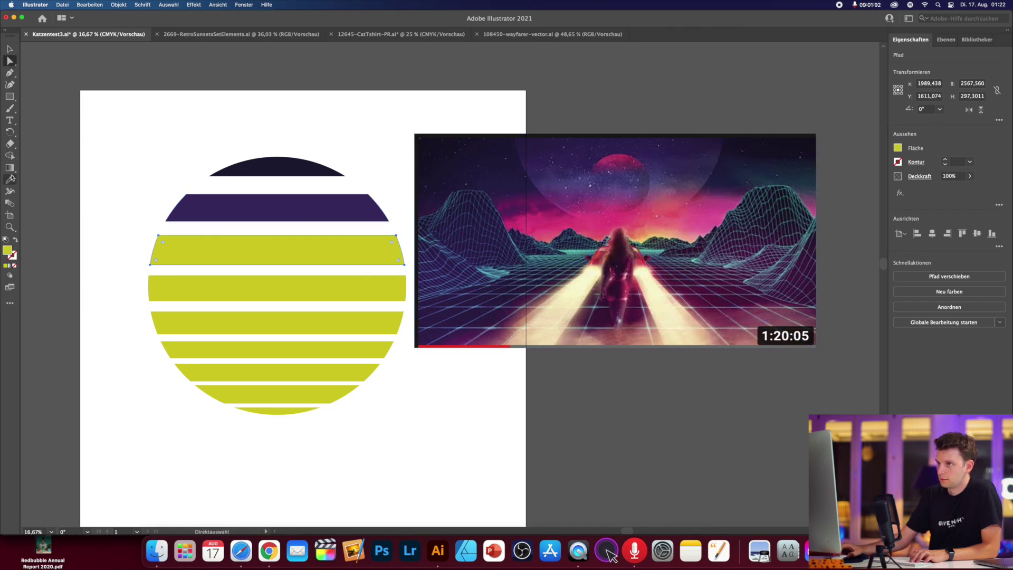
click(549, 185)
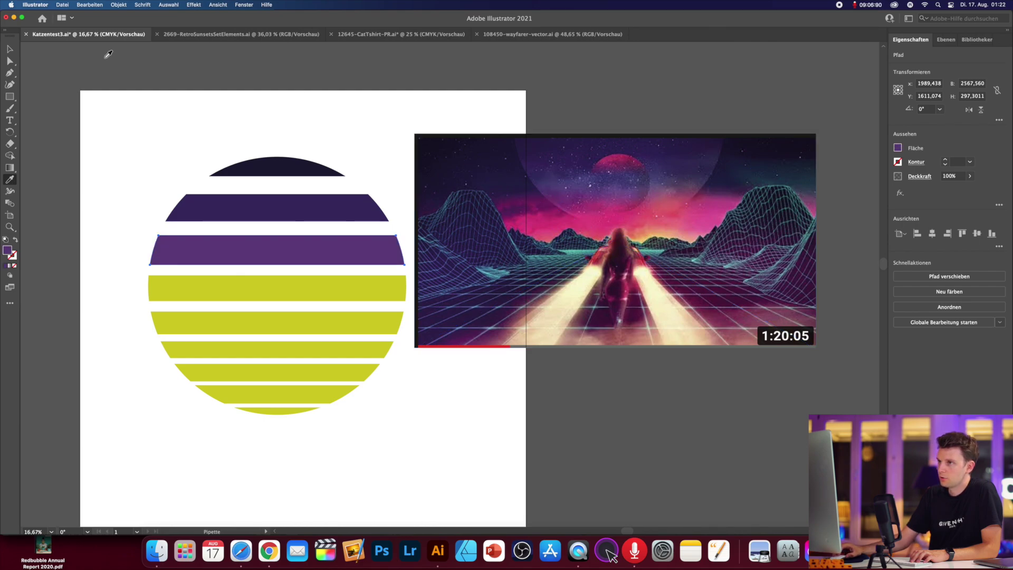
Fill the fourth stripe with a dark magenta-purple sampled from the image's sky, trying several spots and undoing the last sample
click(9, 61)
click(240, 286)
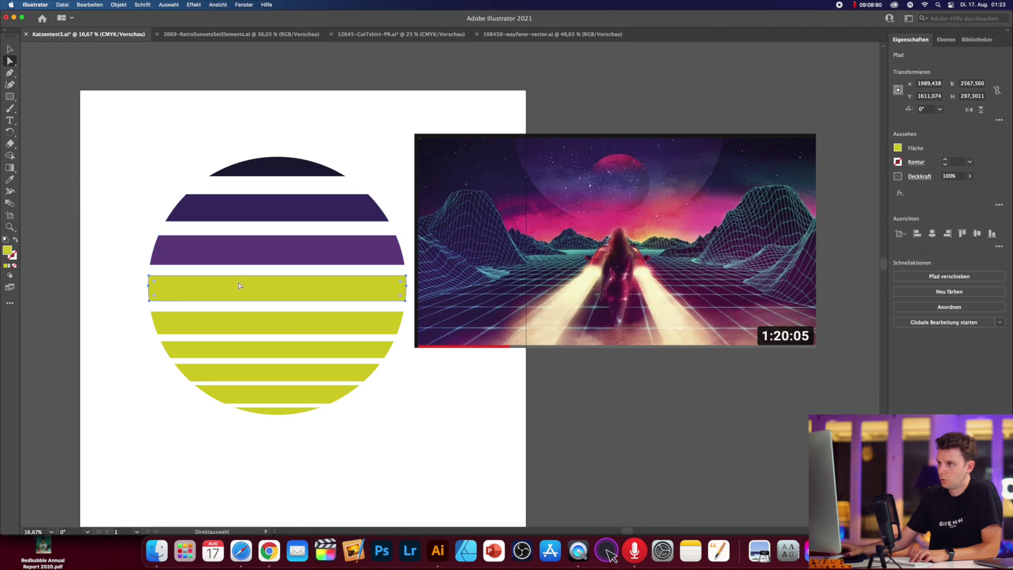
click(9, 179)
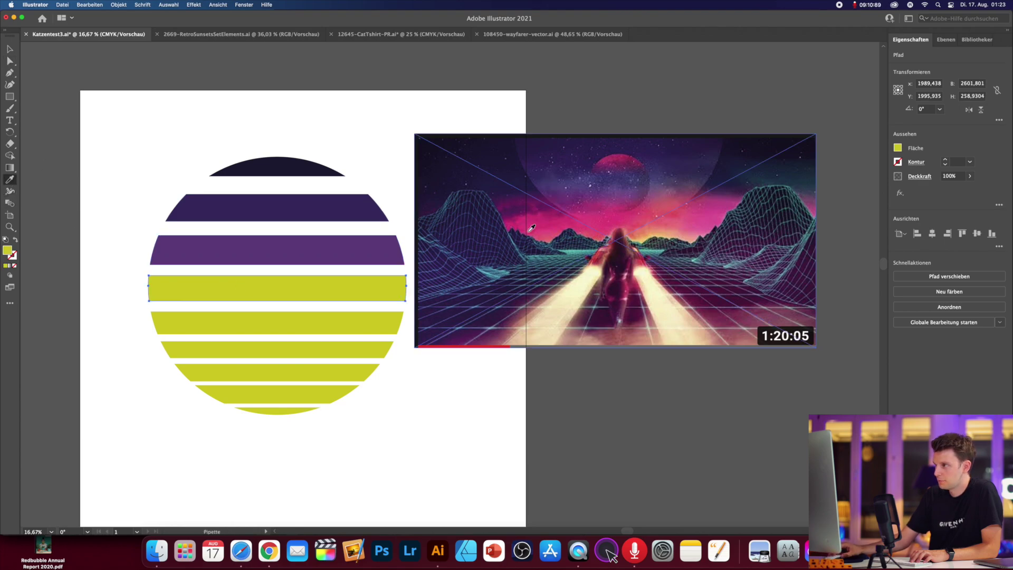
click(520, 169)
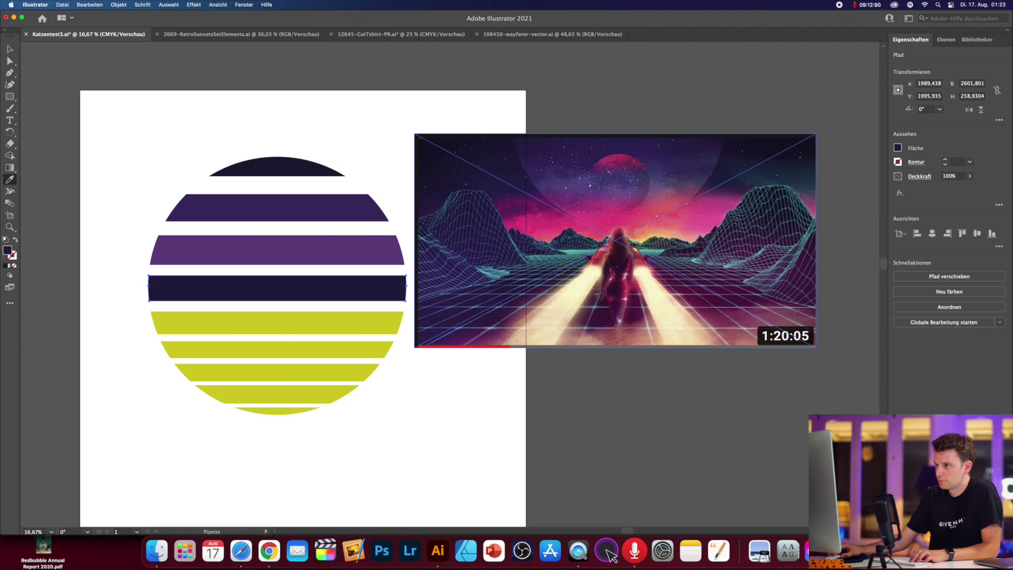
click(538, 189)
click(541, 191)
click(543, 193)
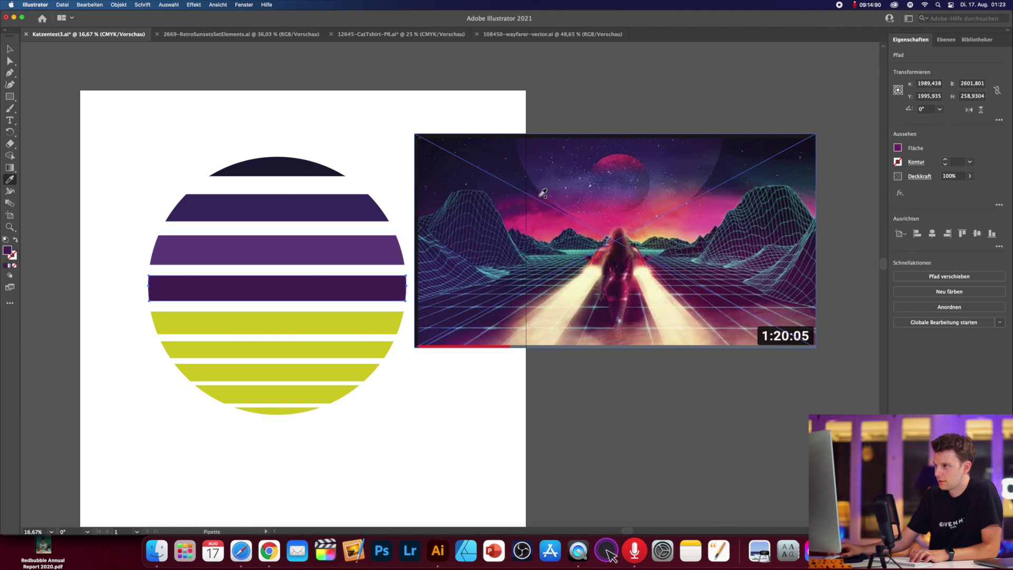
click(544, 198)
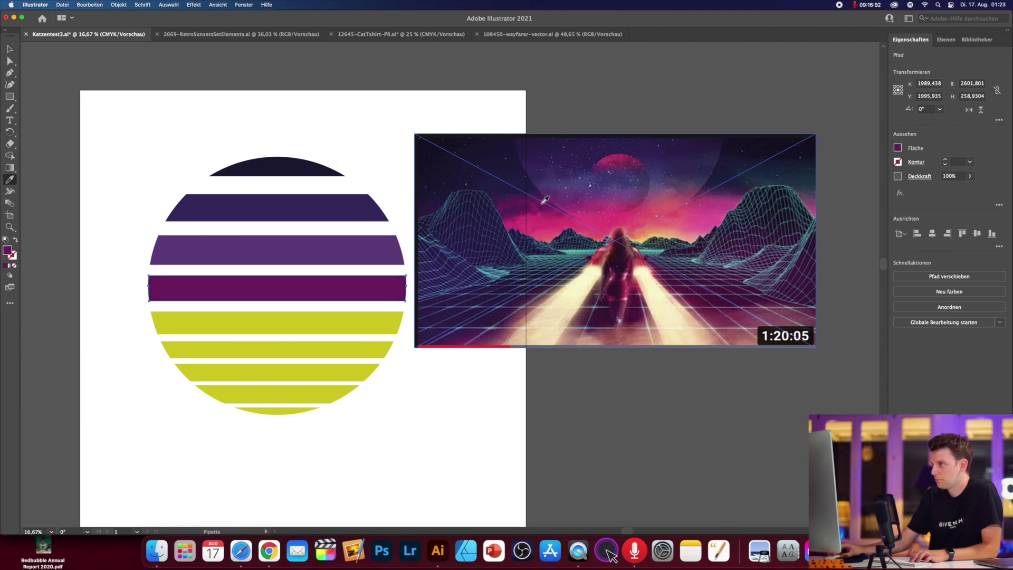
click(547, 196)
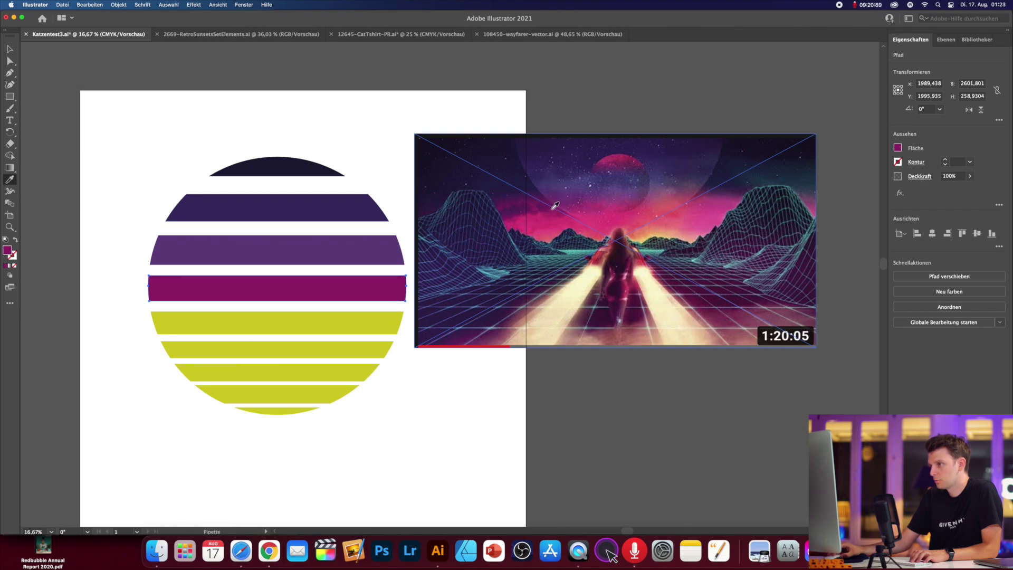
click(554, 203)
key(super+z)
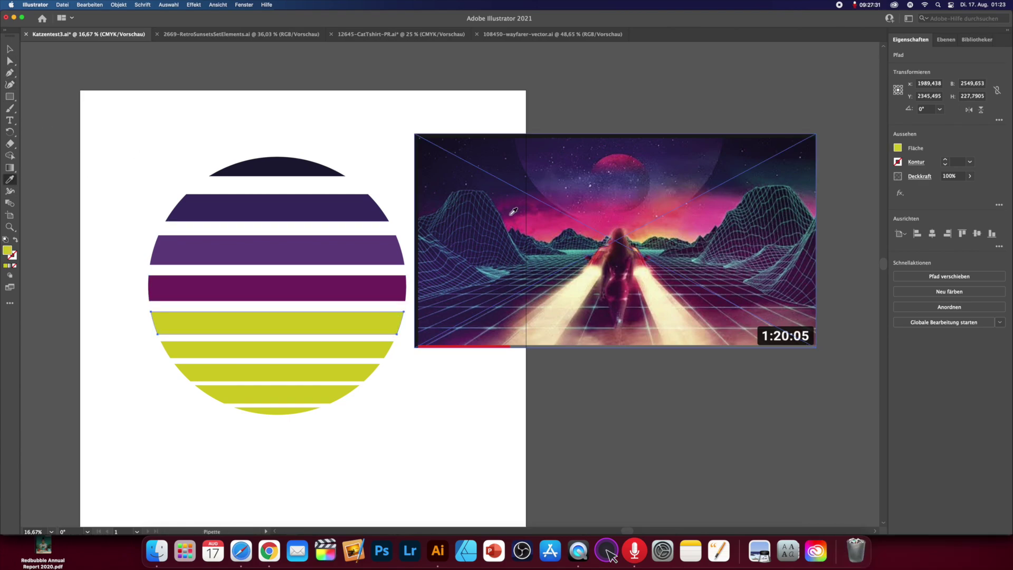
Fill the five lower stripes with dark magenta, pink, orange, beige and pale cream sampled from the image, and remove the image
click(620, 209)
super+click(277, 349)
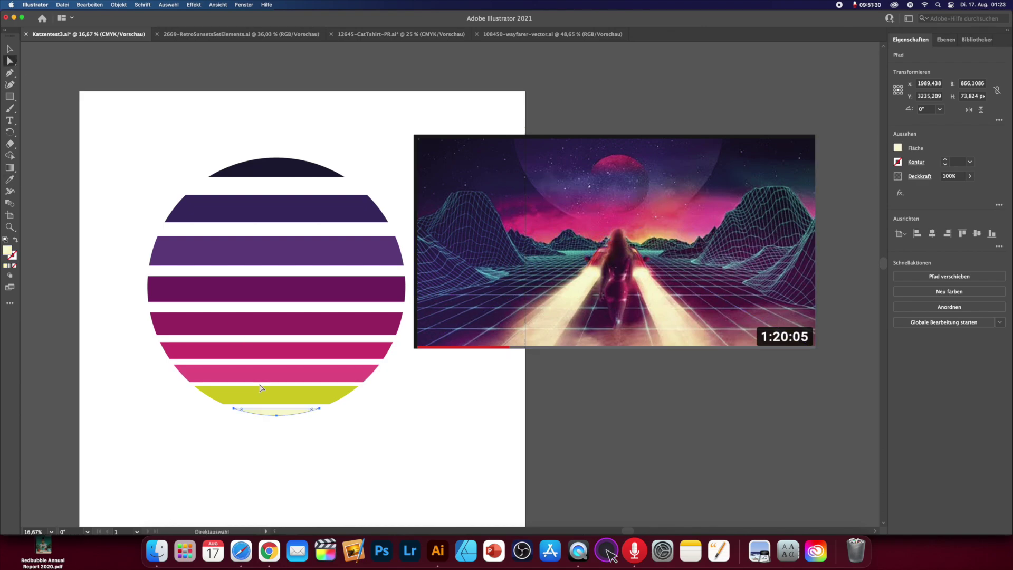
ctrl+click(275, 396)
click(649, 283)
click(692, 324)
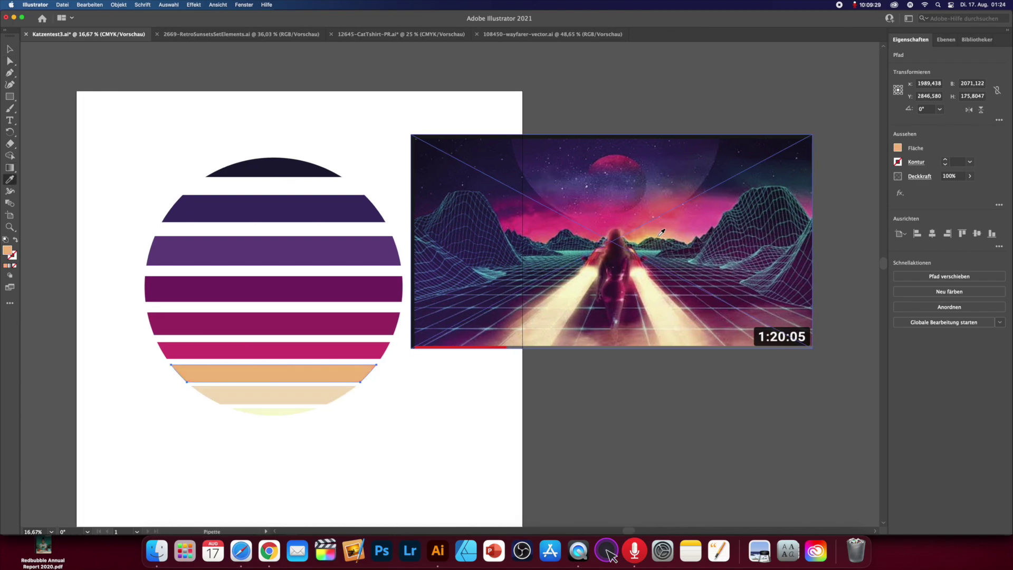
click(325, 351)
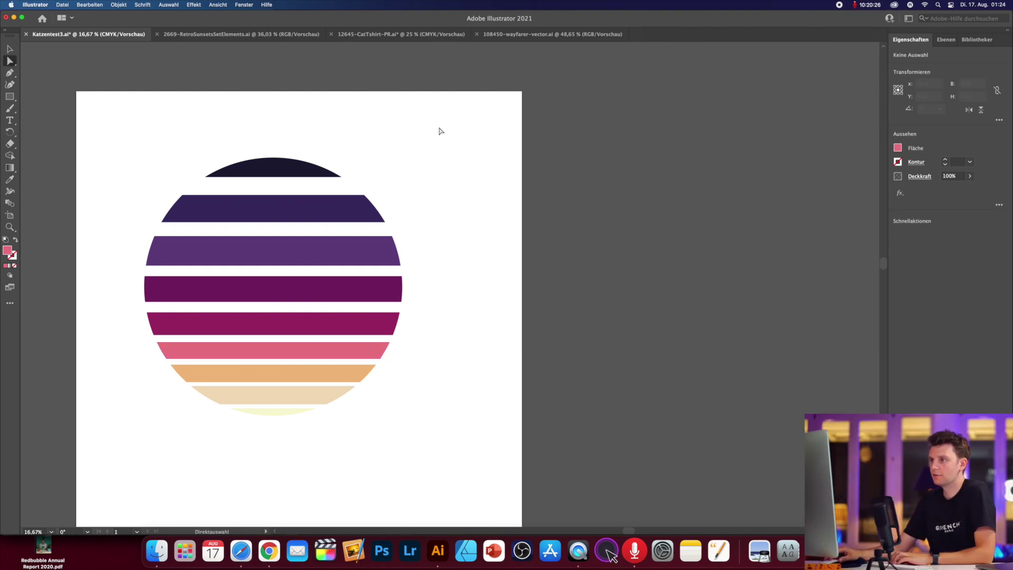
Draw a rectangle covering the whole artboard, 4500 by 5400 px
drag(437, 118, 116, 482)
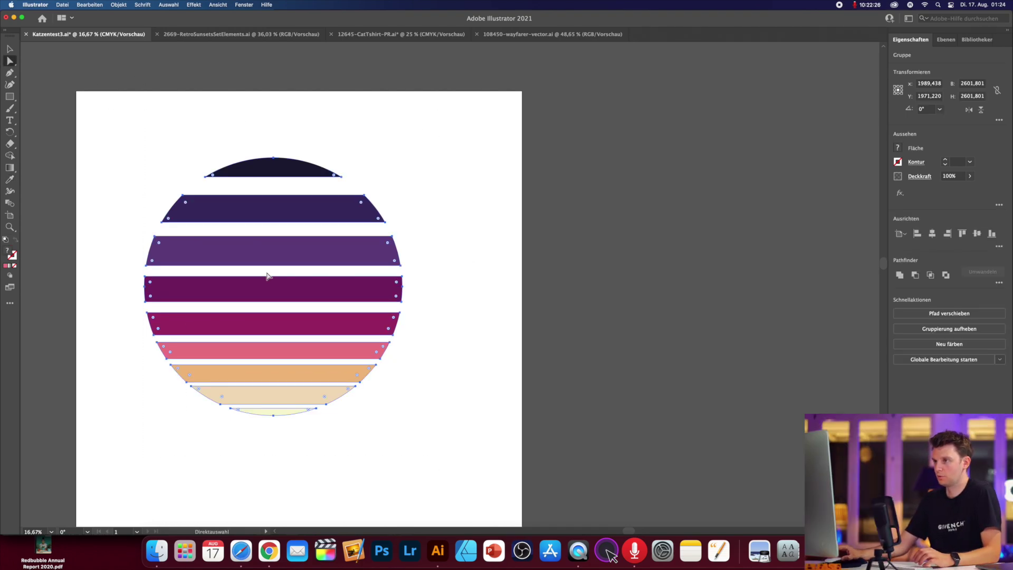
click(9, 48)
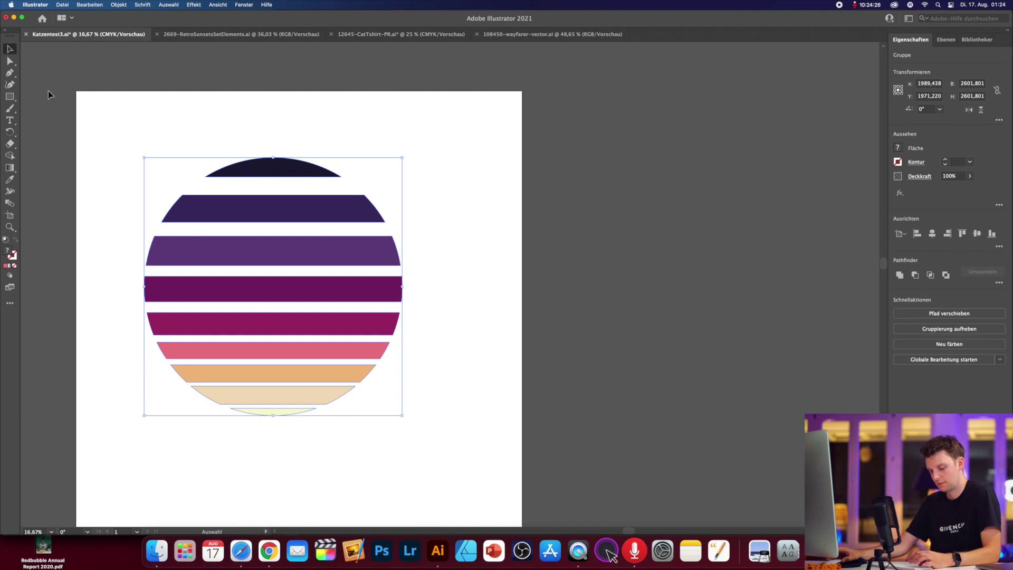
scroll(271, 183, right, 1)
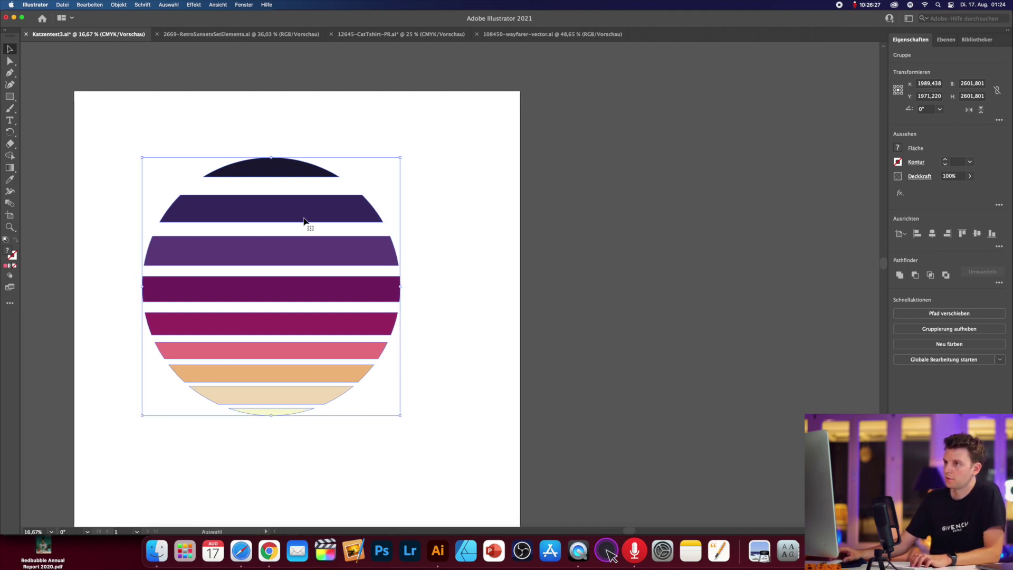
click(10, 98)
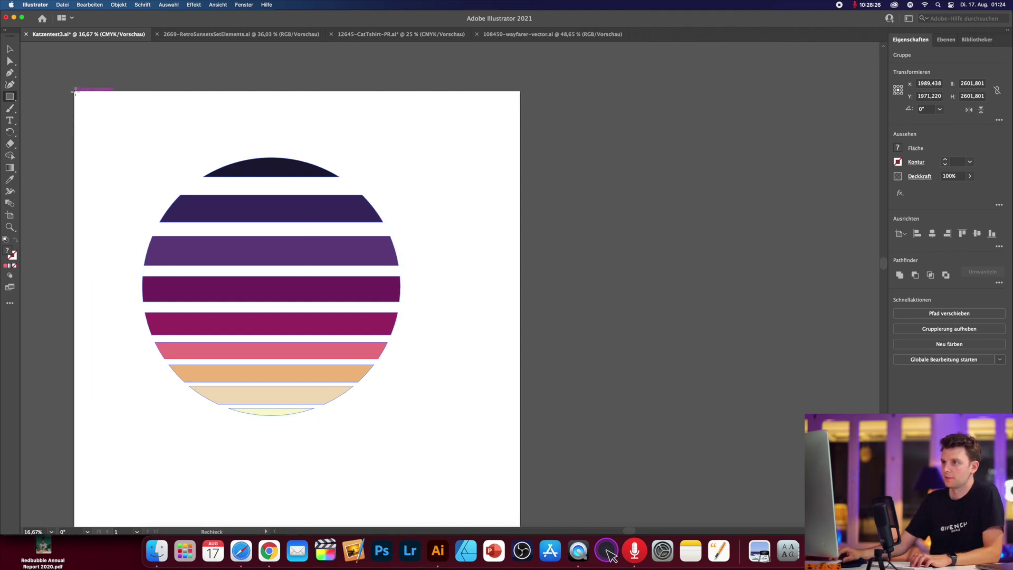
drag(76, 91, 521, 521)
scroll(446, 485, down, 5)
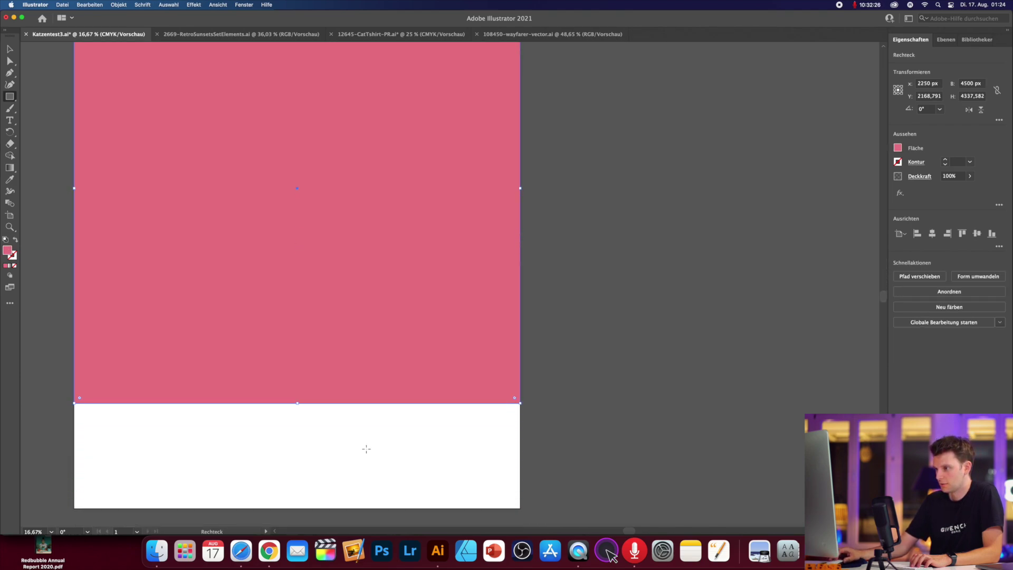
drag(295, 408, 296, 508)
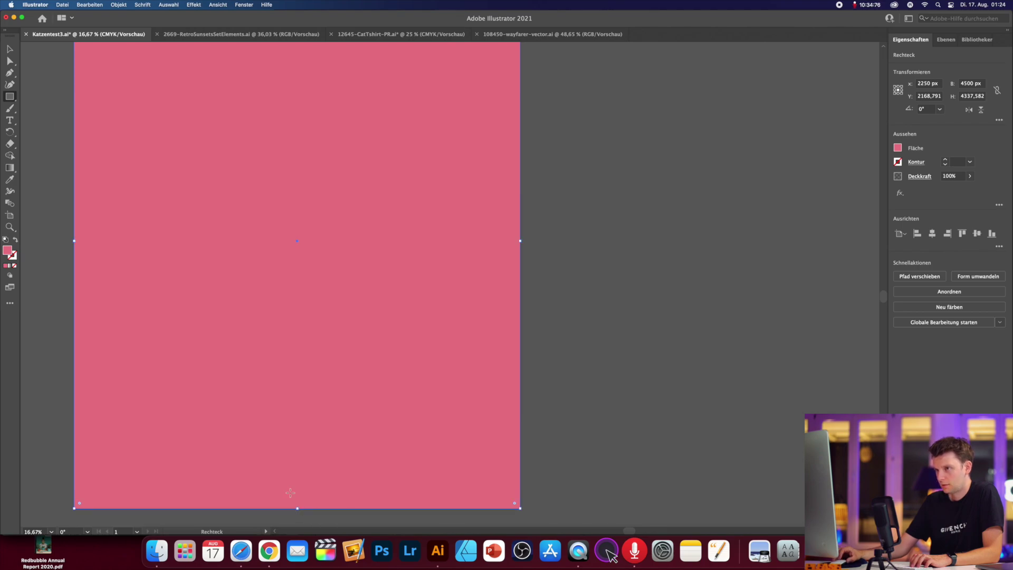
Fill the artboard-sized rectangle with black, hex 000000
double_click(7, 251)
text(380A10)
drag(556, 450, 571, 501)
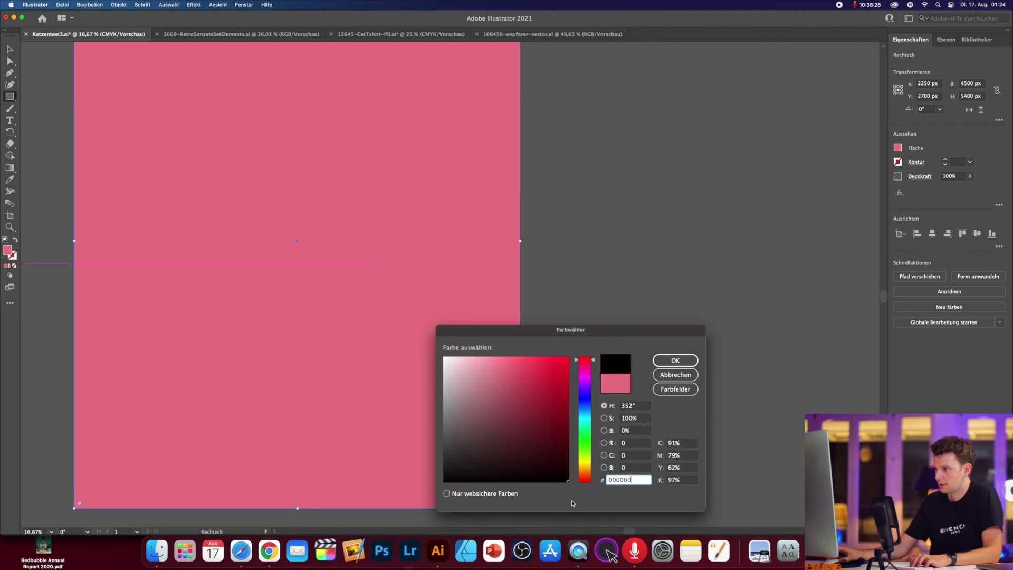
click(676, 360)
Put the black rectangle beneath the stripe group in the layer order and lock it as the background
scroll(420, 255, up, 1)
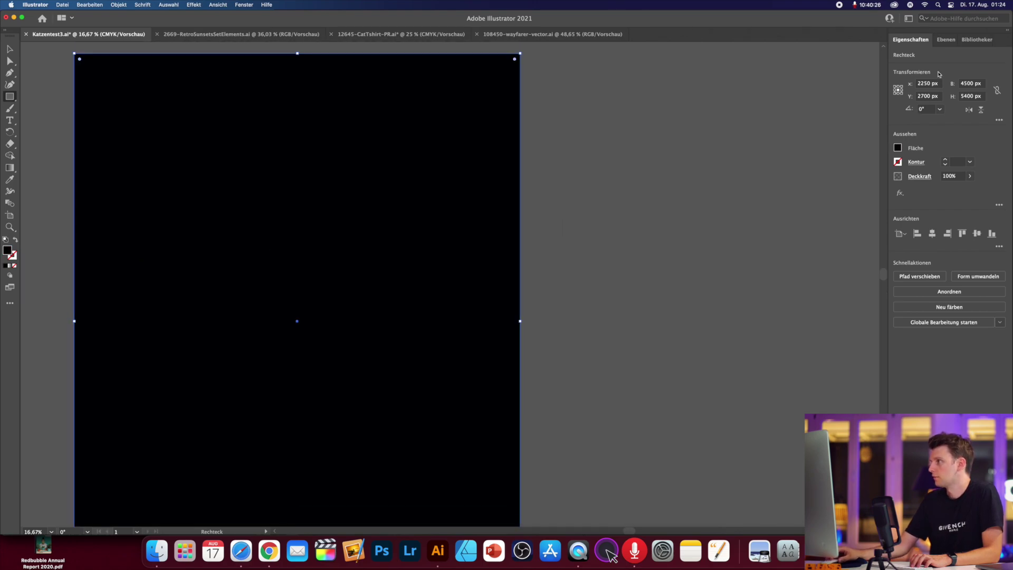
click(946, 38)
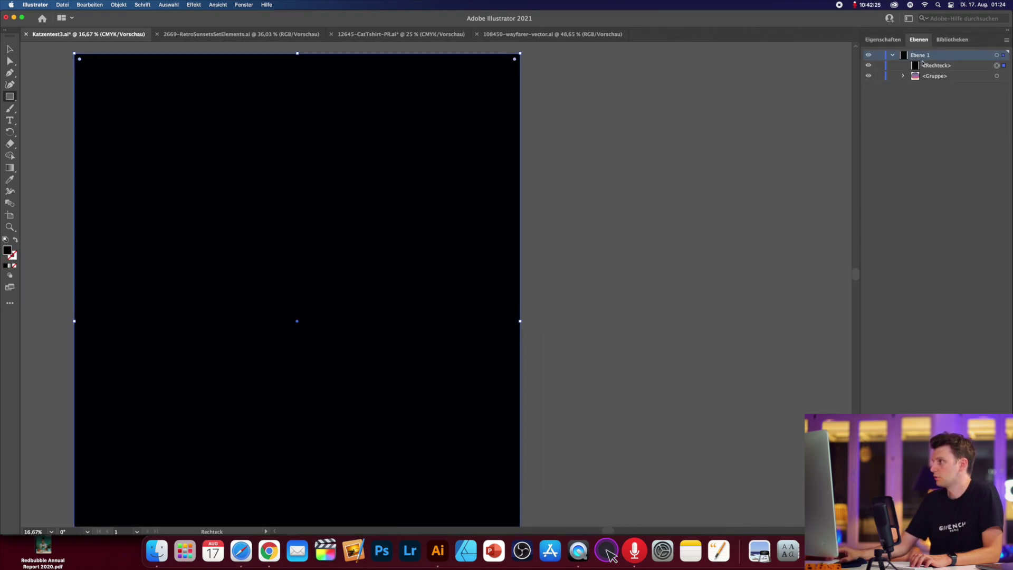
drag(923, 65, 922, 81)
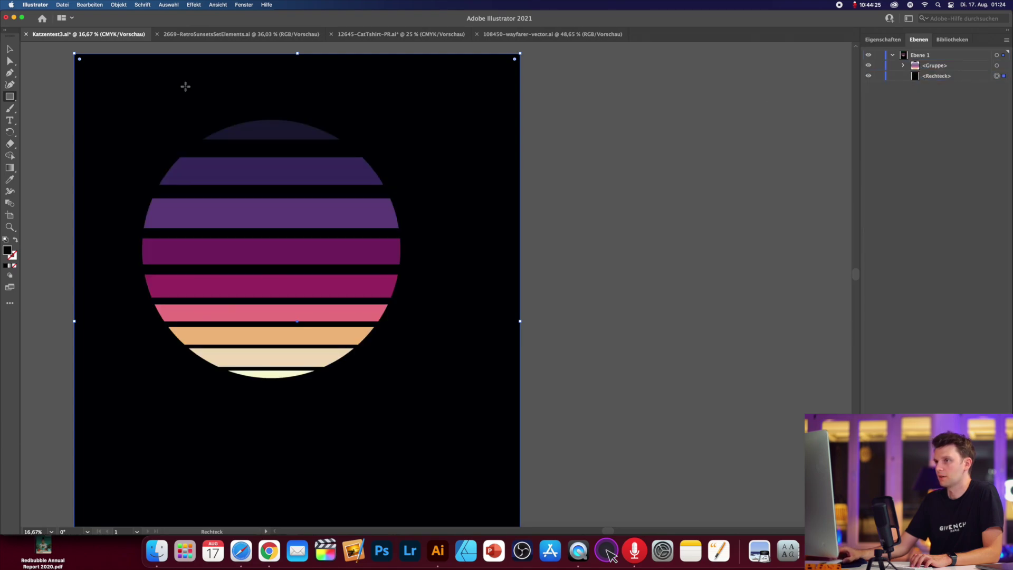
key(v)
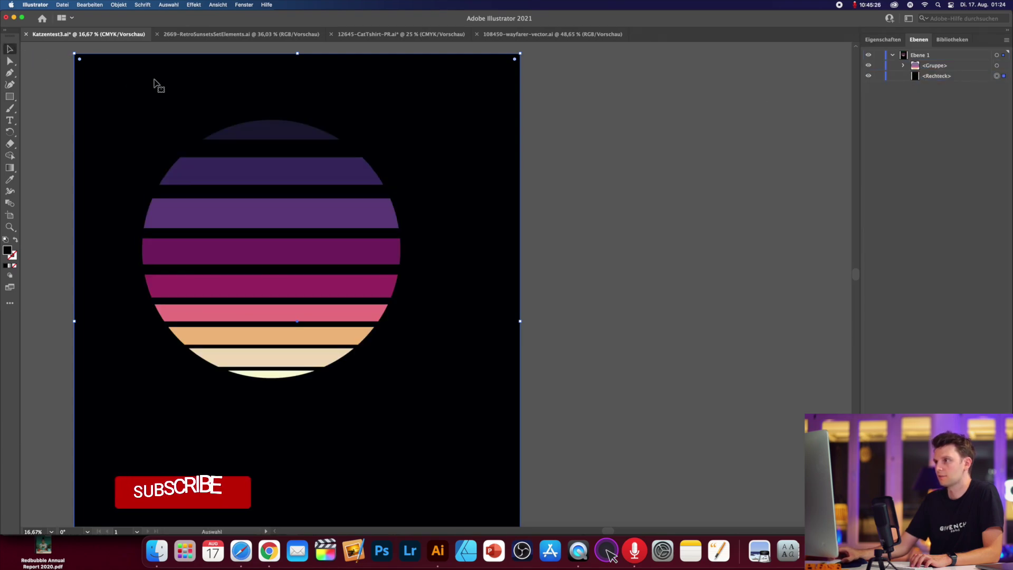
click(879, 75)
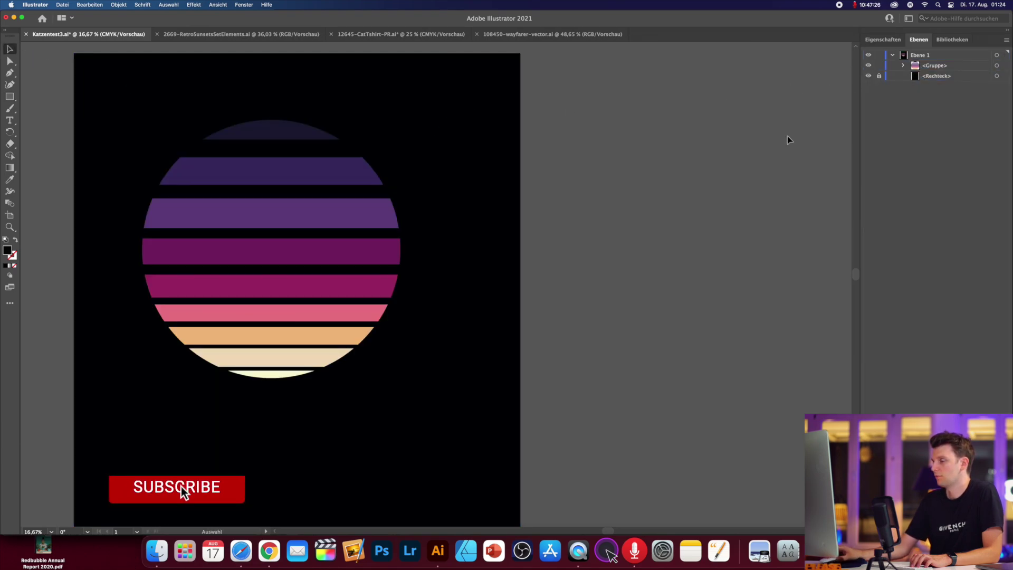
Switch to Safari, open the abstract grunge rectangular frames collection from Freepik's retro results in a new tab, and examine its textures enlarged
click(369, 199)
click(450, 209)
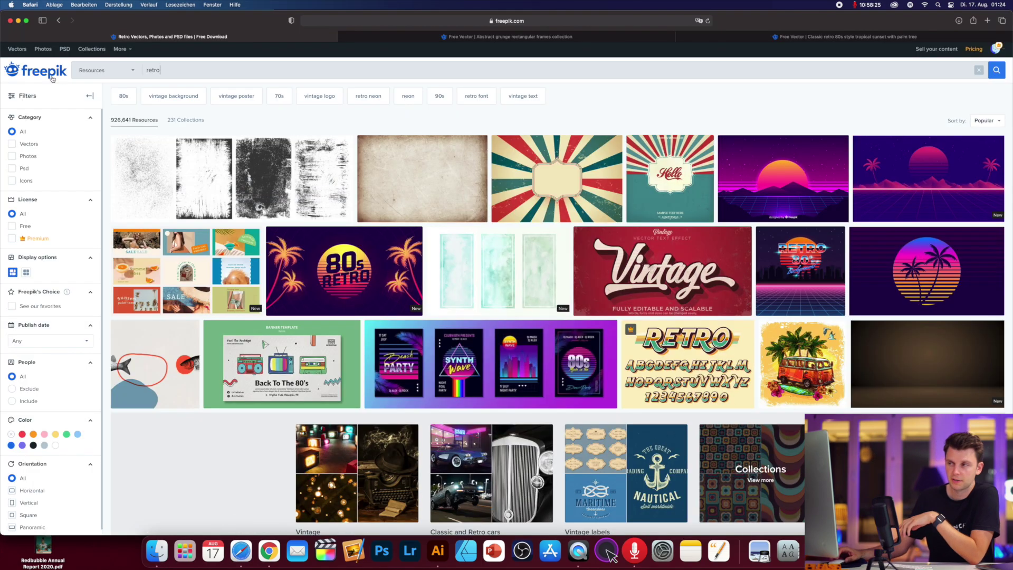
right_click(208, 154)
click(238, 164)
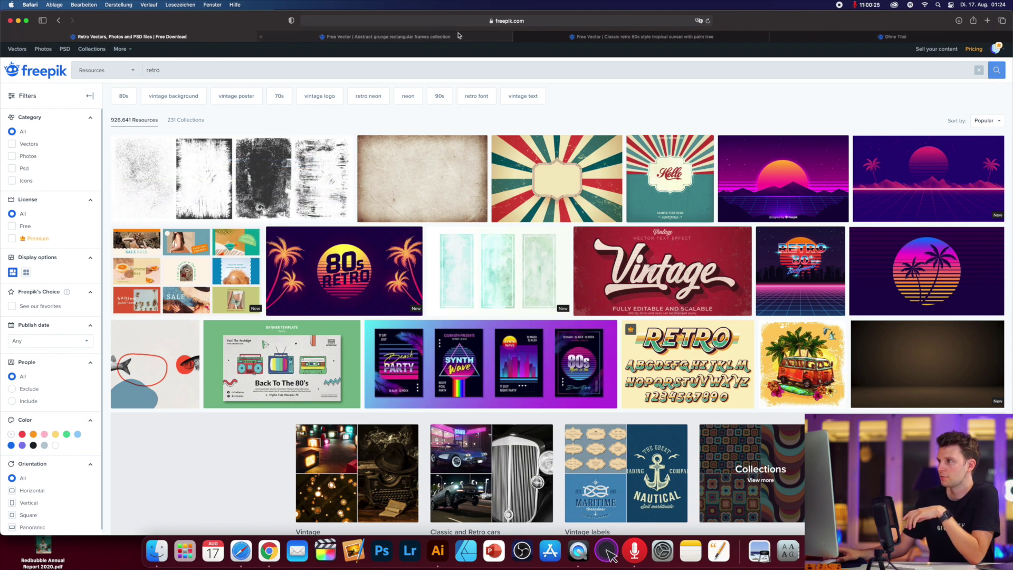
click(837, 37)
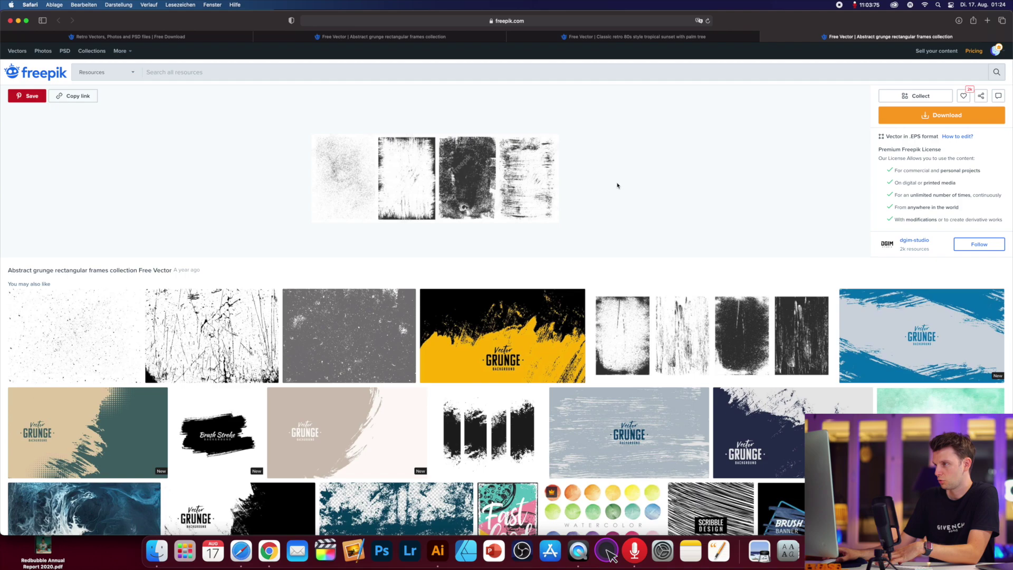
key(super+plus)
key(super+plus)
key(super+plus)
key(super+plus)
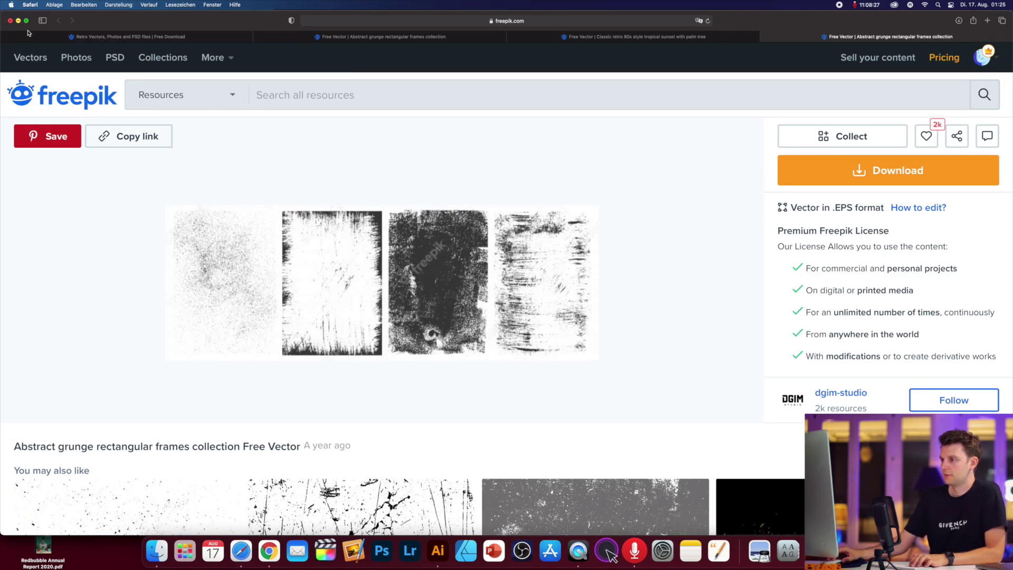
Place 357.jpg from the abstract-grunge-rectangular-frames-collection folder into the Illustrator document
click(149, 552)
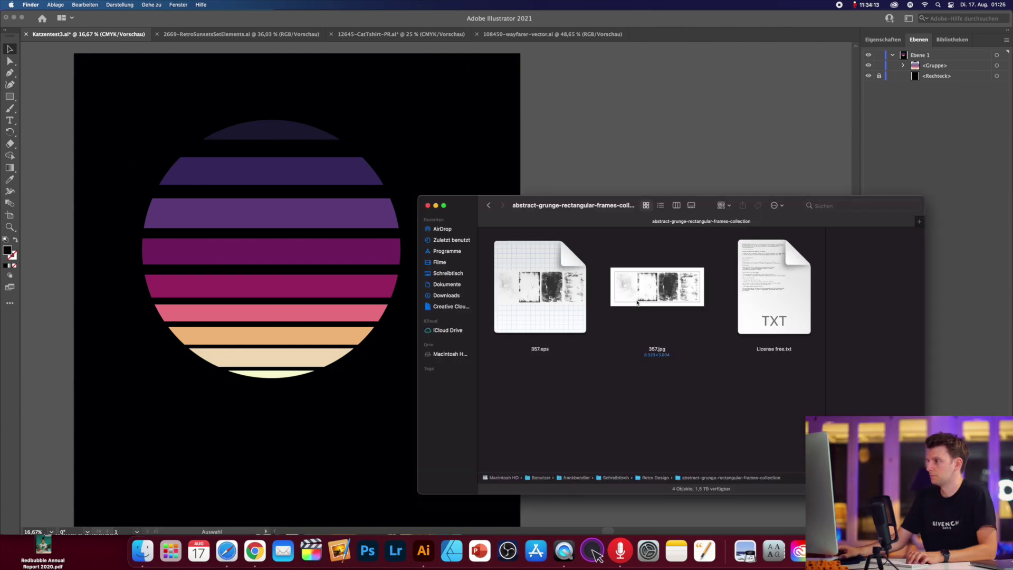
click(652, 310)
drag(647, 294, 491, 140)
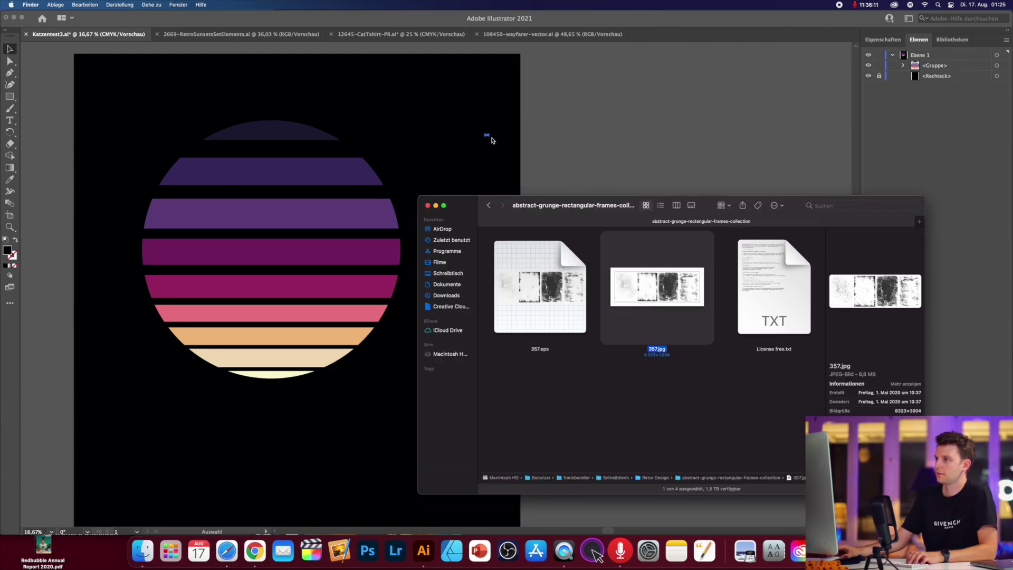
drag(480, 150, 824, 312)
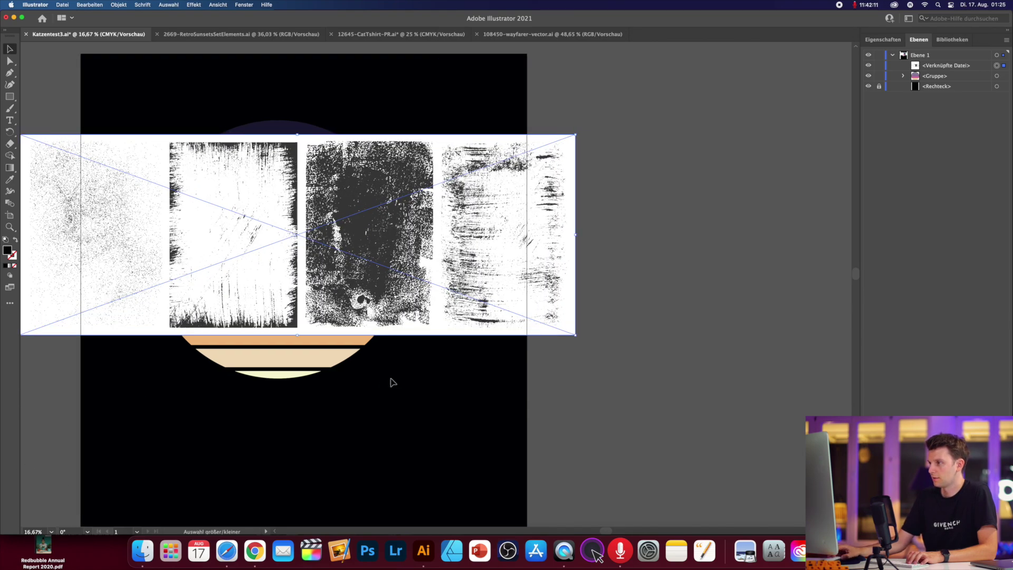
Enlarge the grunge texture image well beyond the artboard's width and move it below the striped circle
drag(575, 334, 855, 464)
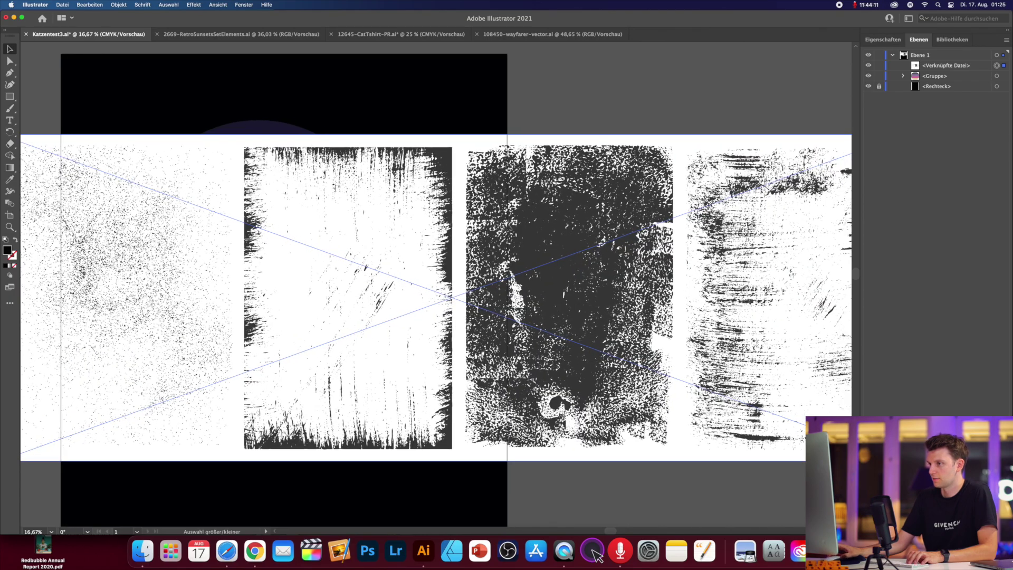
scroll(407, 373, up, 2)
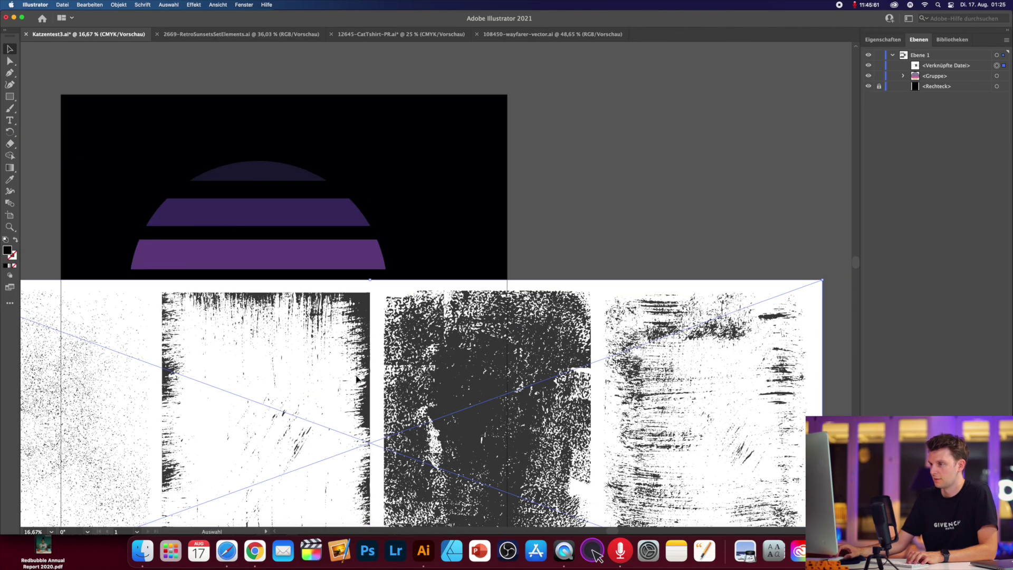
scroll(327, 372, down, 3)
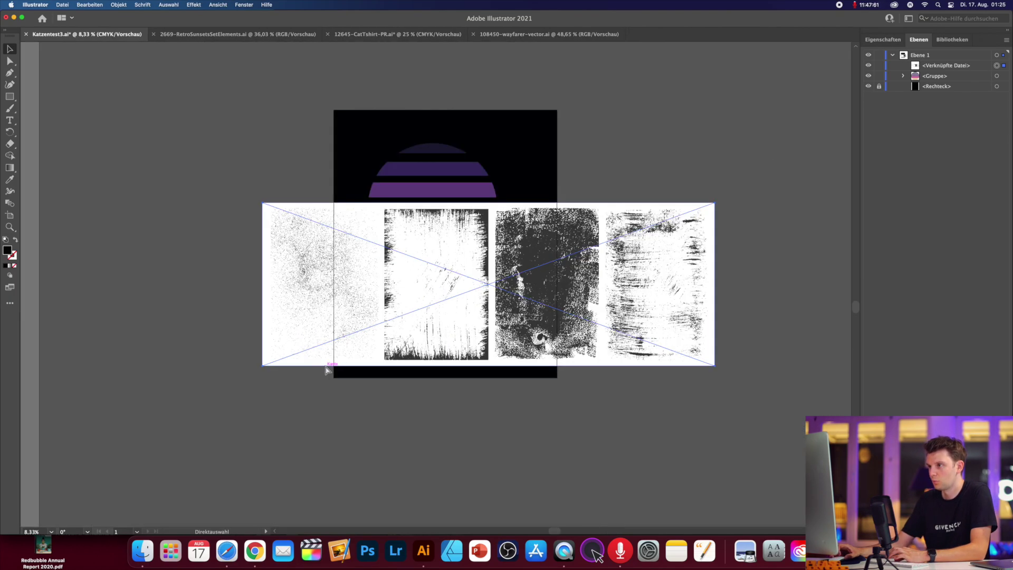
key(super+minus)
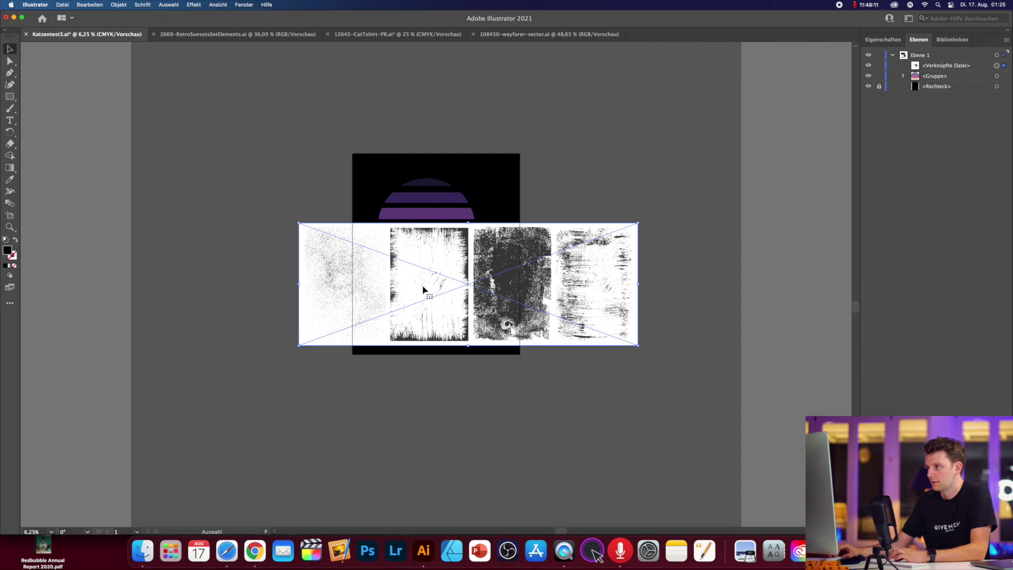
drag(423, 287, 397, 354)
drag(612, 411, 763, 465)
drag(637, 392, 600, 403)
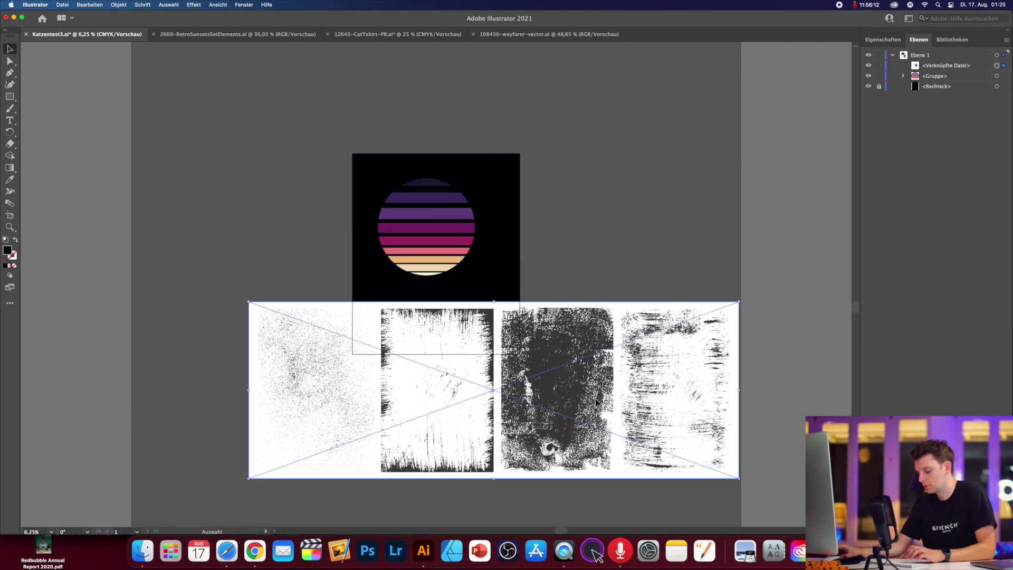
Select the striped circle group and show the Transparency (Transparenz) controls by searching the help for "transpa"
scroll(491, 374, up, 3)
scroll(491, 375, right, 2)
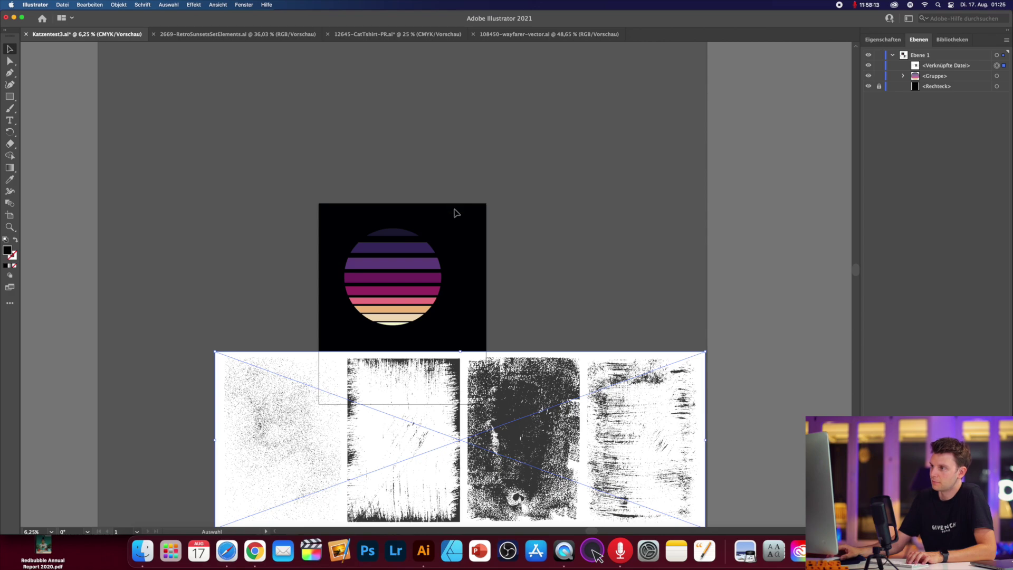
drag(473, 202, 316, 328)
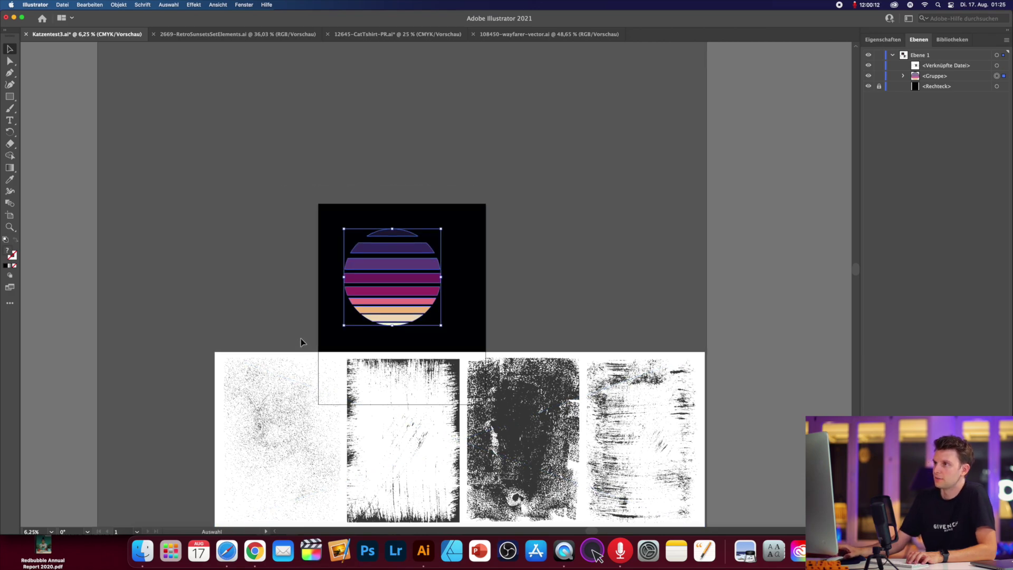
click(267, 5)
text(transpa)
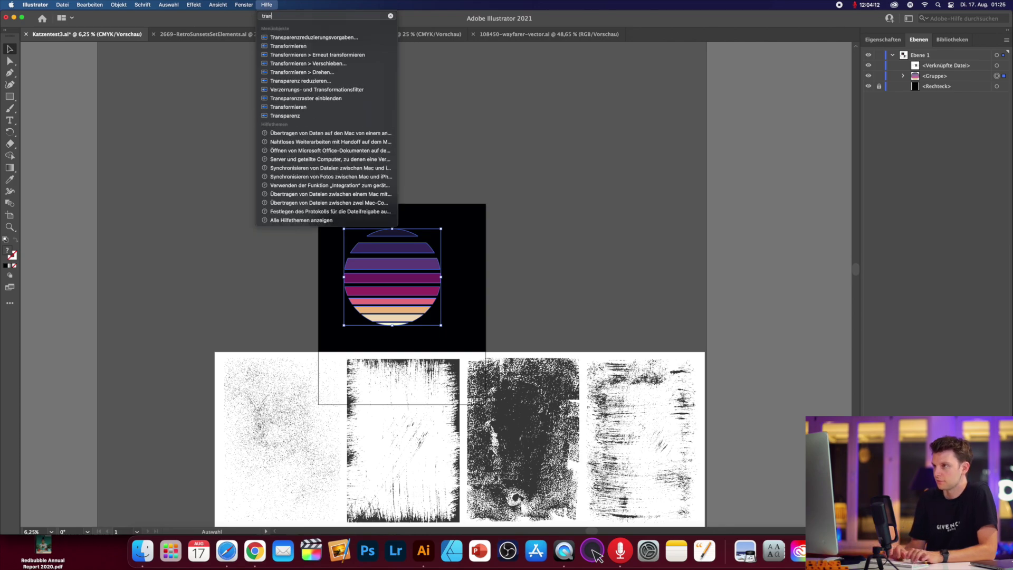
mouse_move(275, 66)
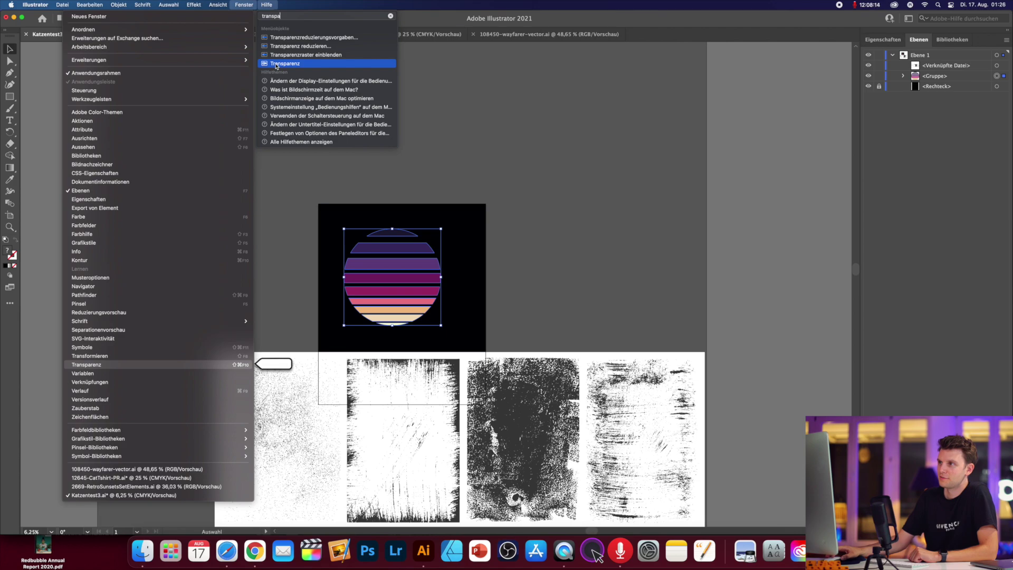
click(276, 64)
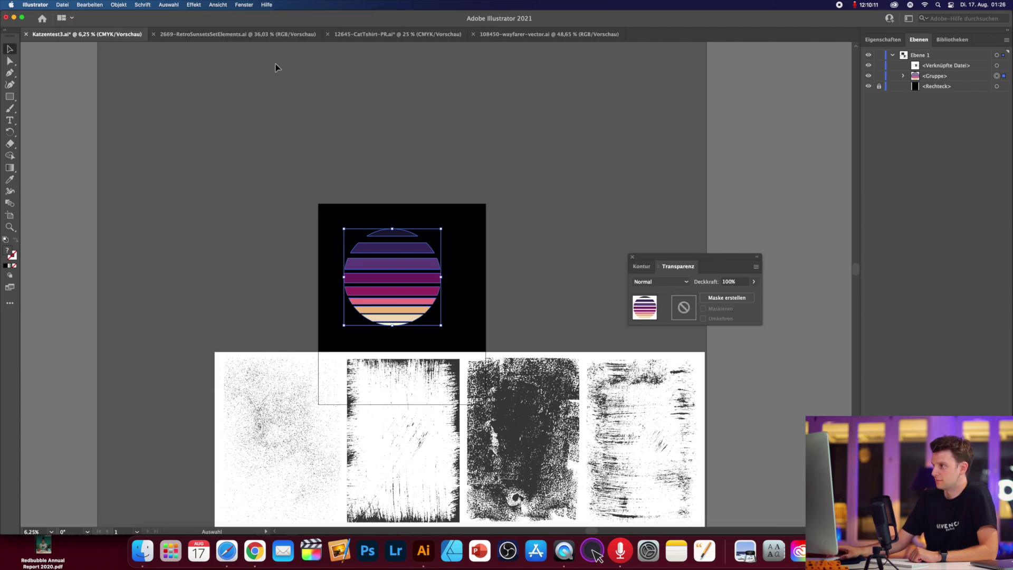
Create an opacity mask for the striped circle group
drag(663, 261, 695, 243)
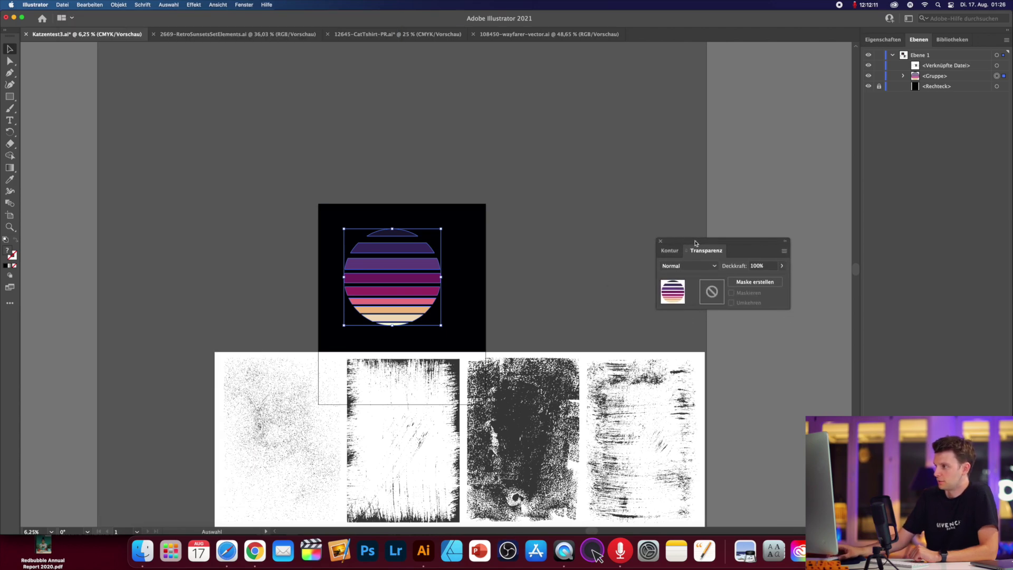
click(784, 251)
click(823, 251)
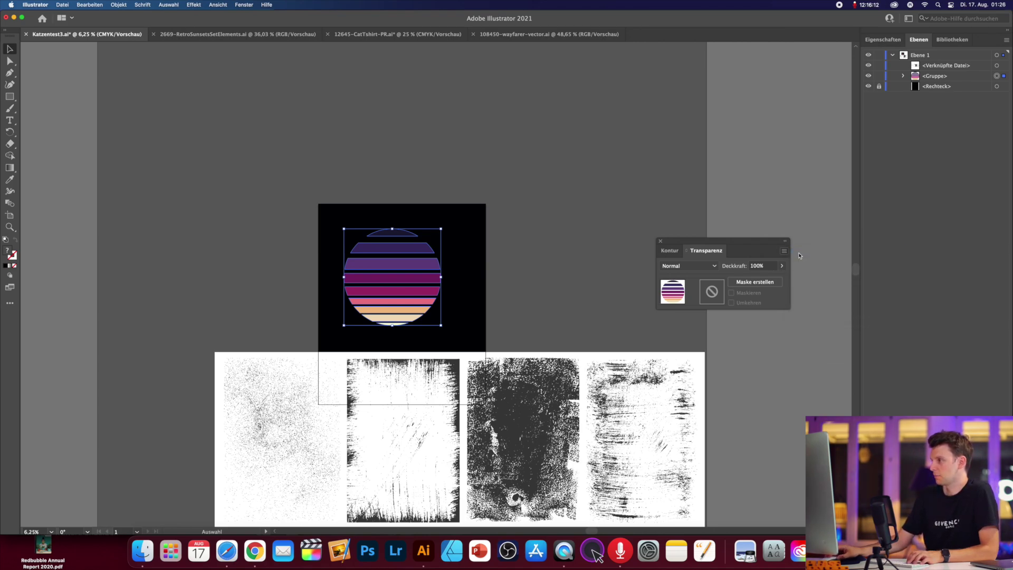
click(785, 251)
click(800, 253)
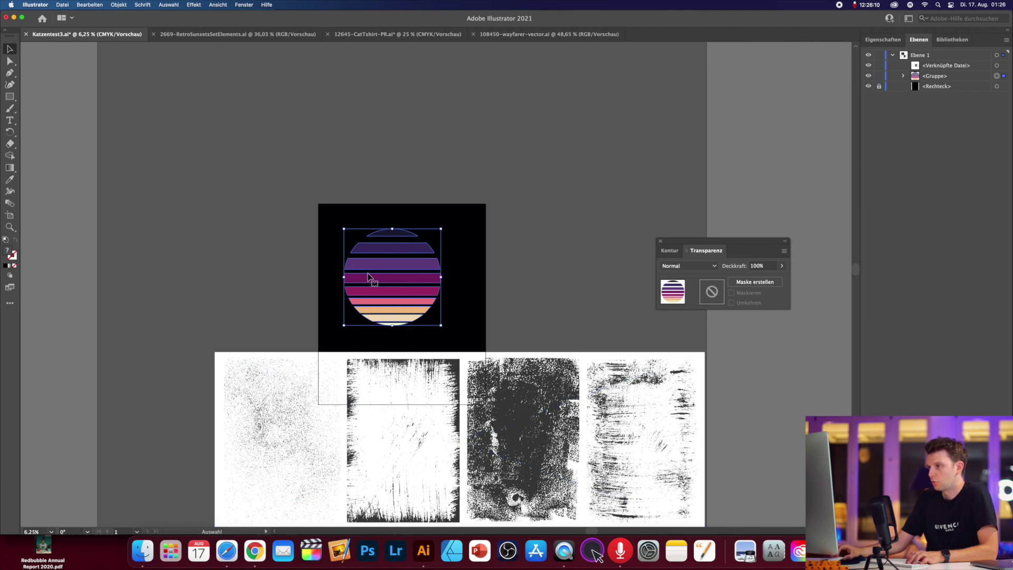
click(760, 283)
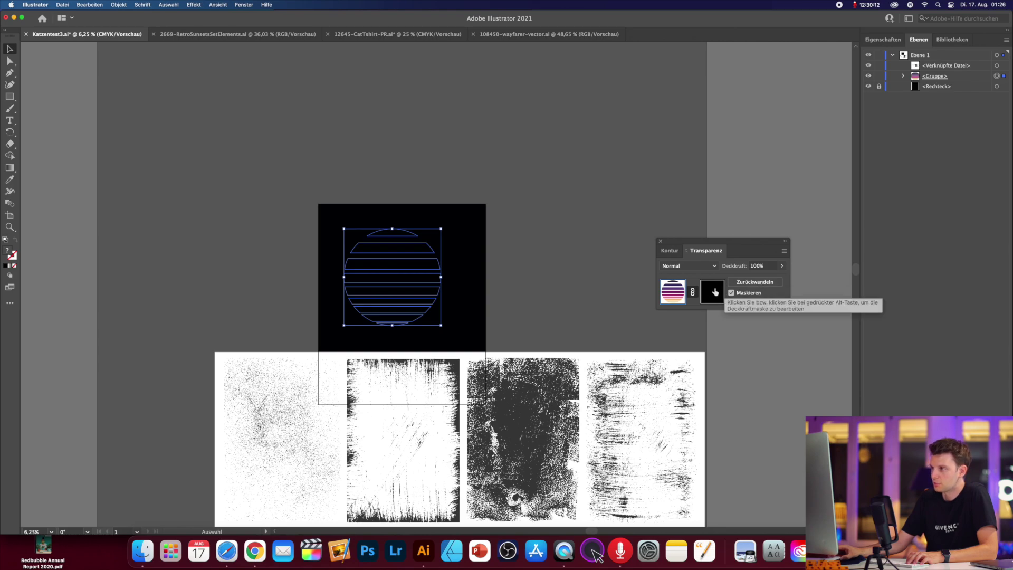
Copy the grunge texture image and paste it into the striped circle's opacity mask
click(547, 412)
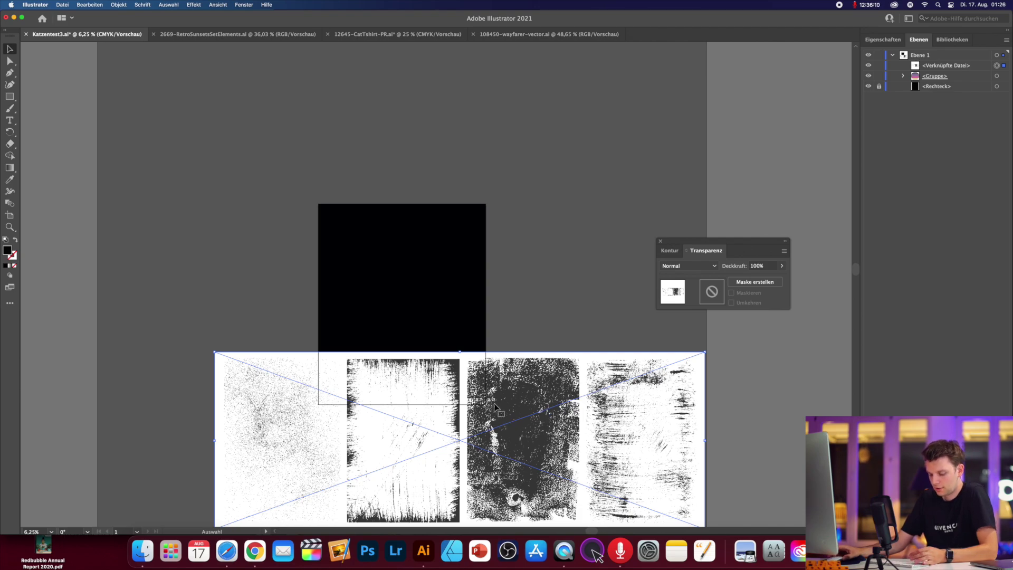
key(a)
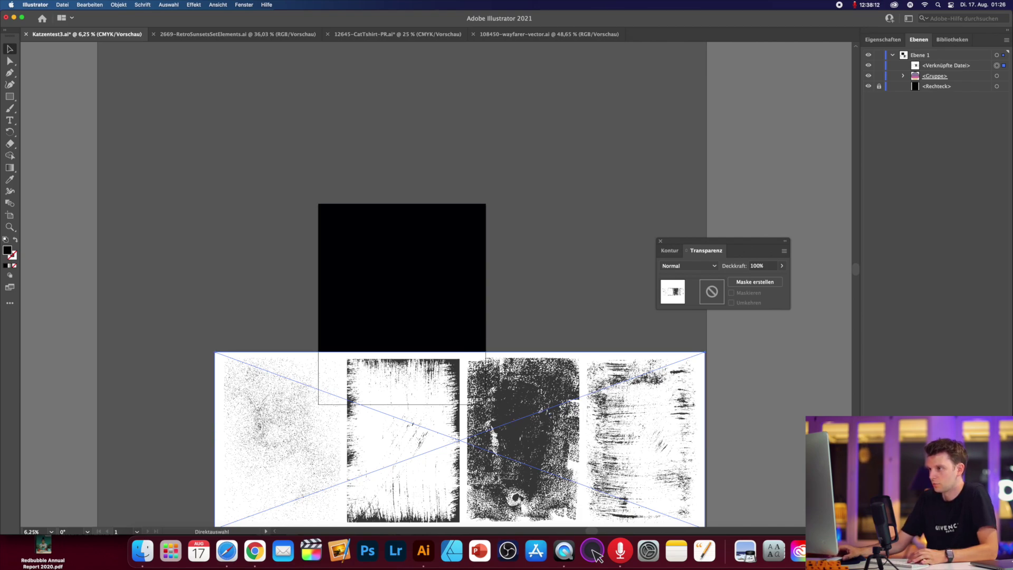
key(v)
drag(344, 272, 438, 289)
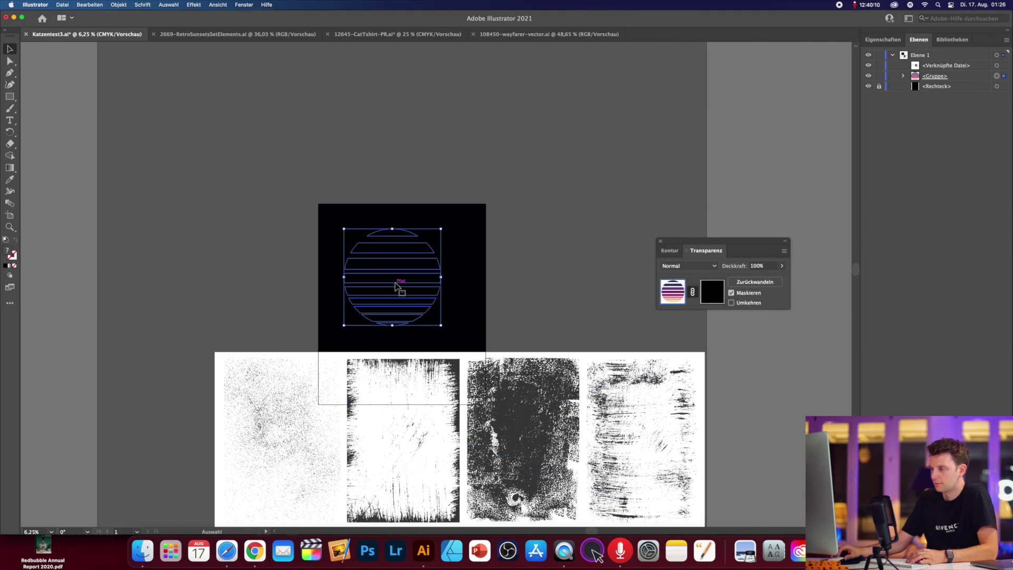
click(708, 294)
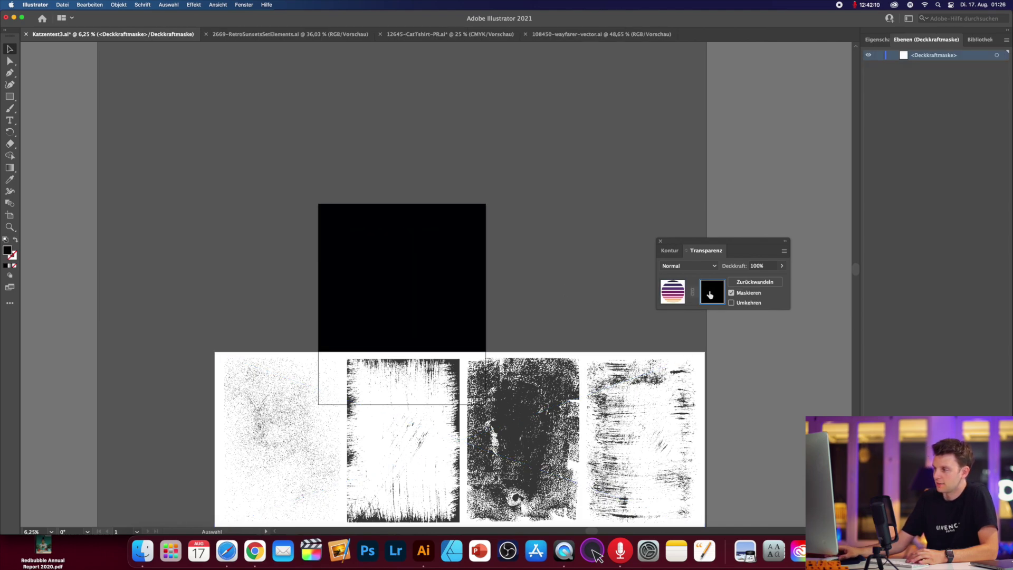
key(super+v)
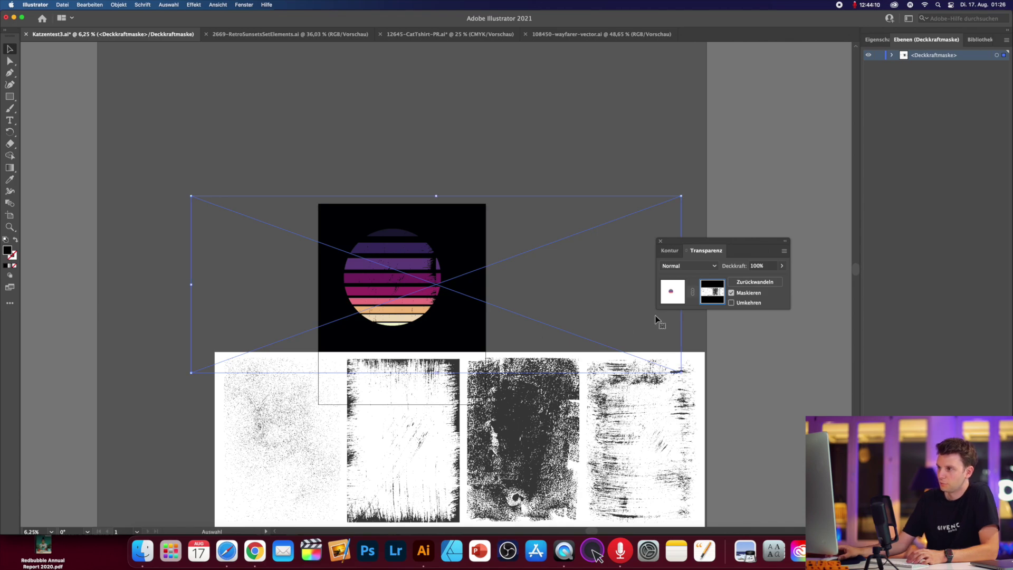
Enlarge the texture inside the opacity mask and position it so the scratched frame edge distresses the upper stripes of the circle
drag(497, 293, 650, 281)
mouse_move(495, 293)
mouse_down()
mouse_move(586, 287)
mouse_move(498, 299)
mouse_move(452, 329)
mouse_move(509, 309)
mouse_move(501, 312)
mouse_up()
scroll(480, 352, down, 3)
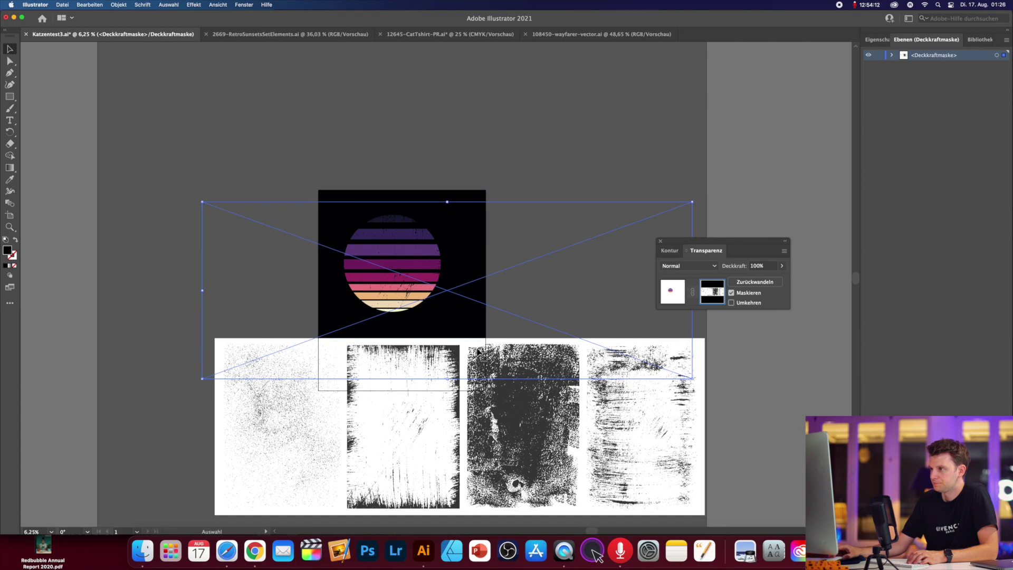
mouse_move(534, 254)
mouse_down()
mouse_move(523, 259)
mouse_move(534, 263)
mouse_up()
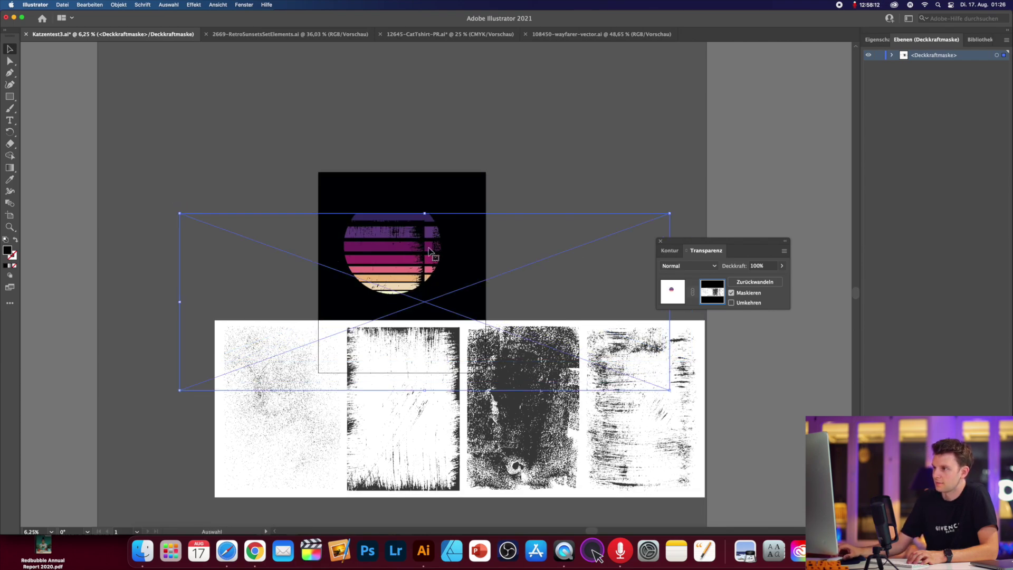
drag(180, 213, 68, 148)
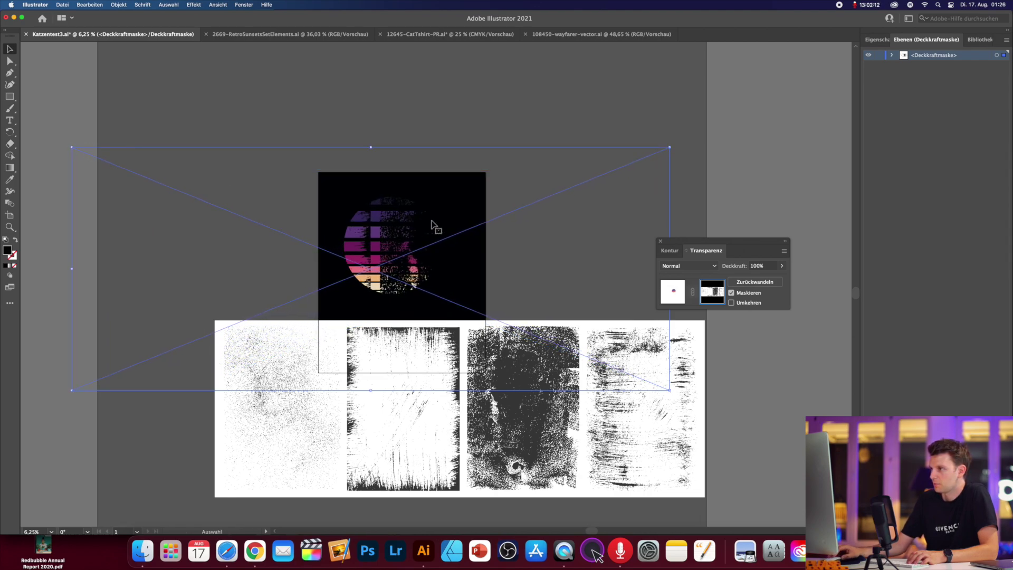
drag(517, 200, 580, 227)
drag(149, 430, 251, 390)
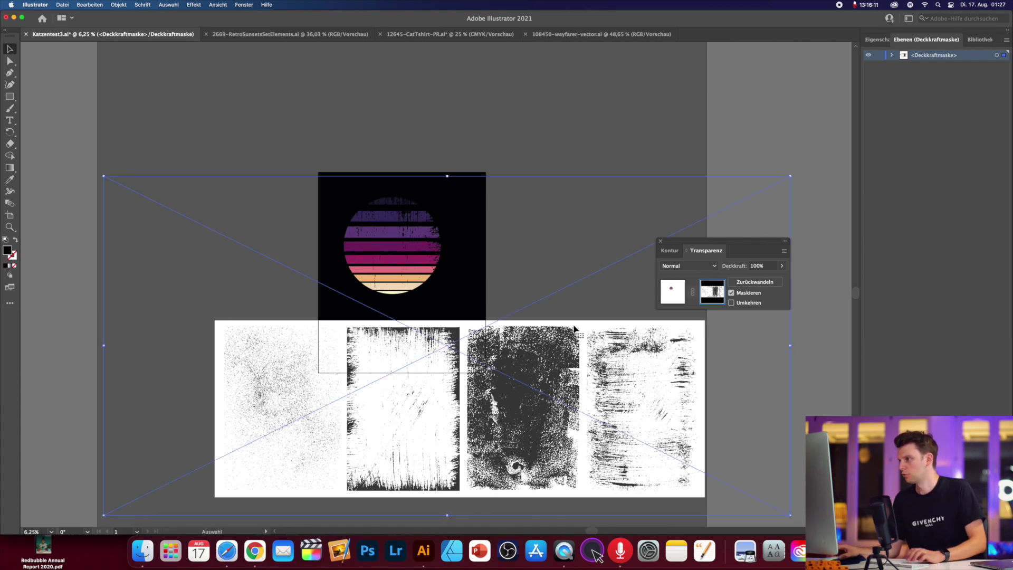
Return from mask editing to the artwork and delete the leftover grunge texture image
click(682, 299)
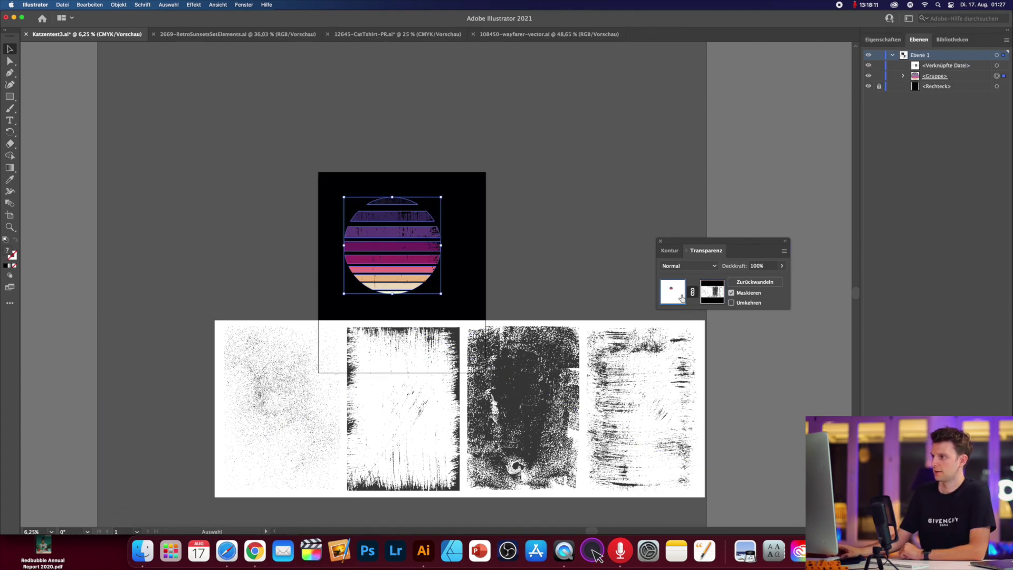
click(578, 187)
click(417, 396)
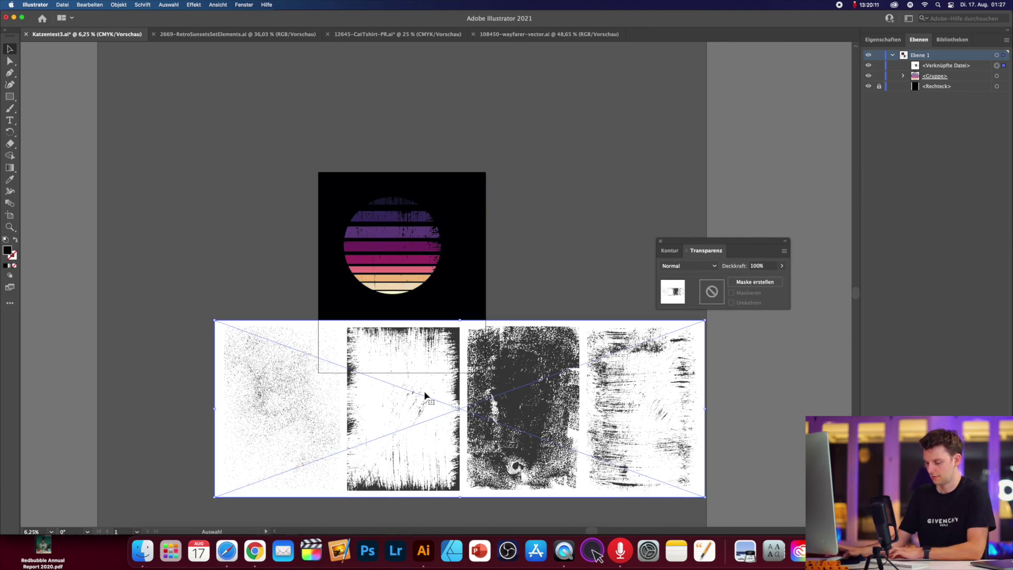
key(Delete)
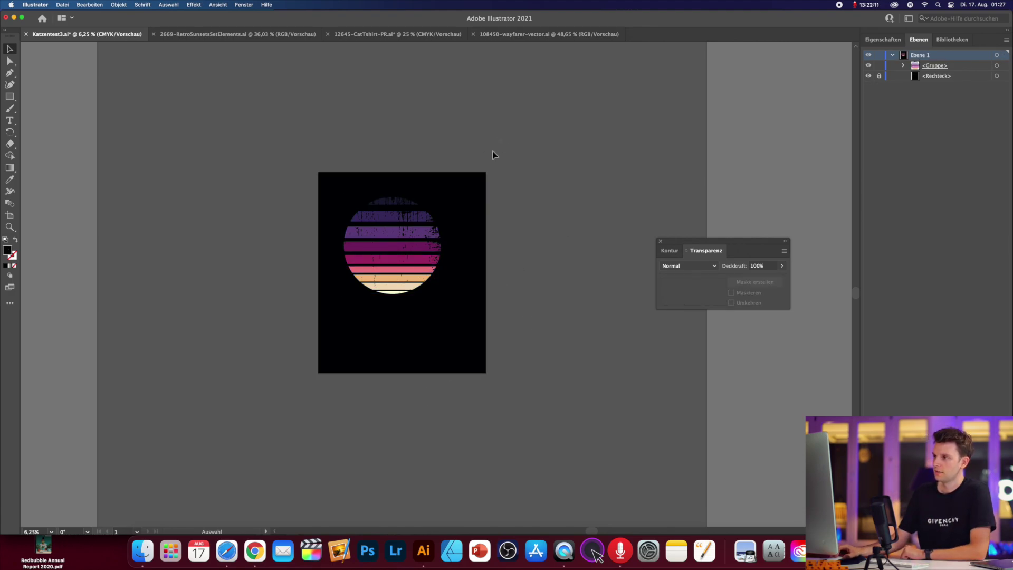
Move the masked circle group off the artboard, and back onto the black rectangle slightly above its centre
drag(374, 271, 182, 331)
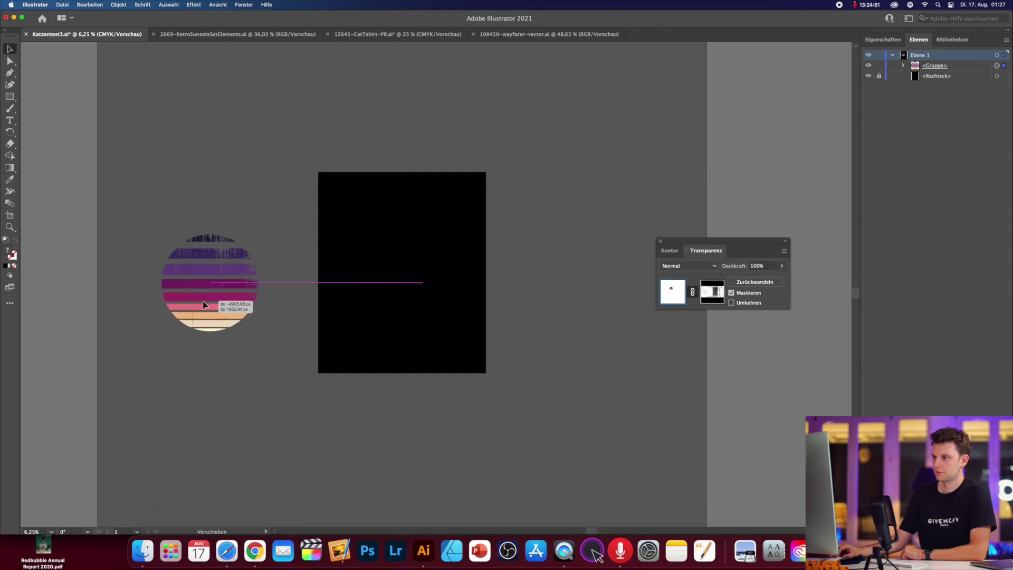
drag(204, 299, 201, 302)
scroll(202, 302, up, 3)
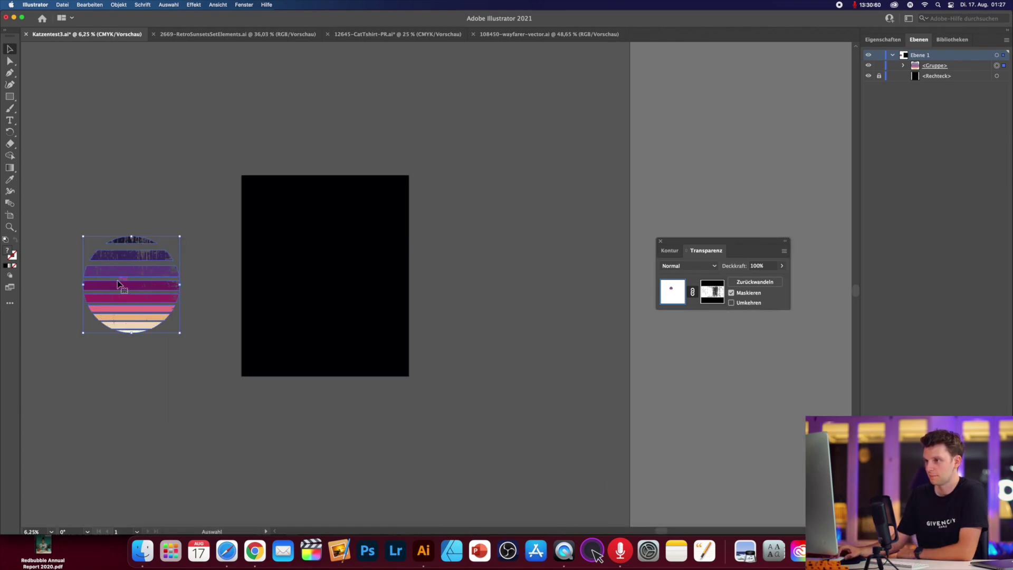
drag(117, 280, 310, 248)
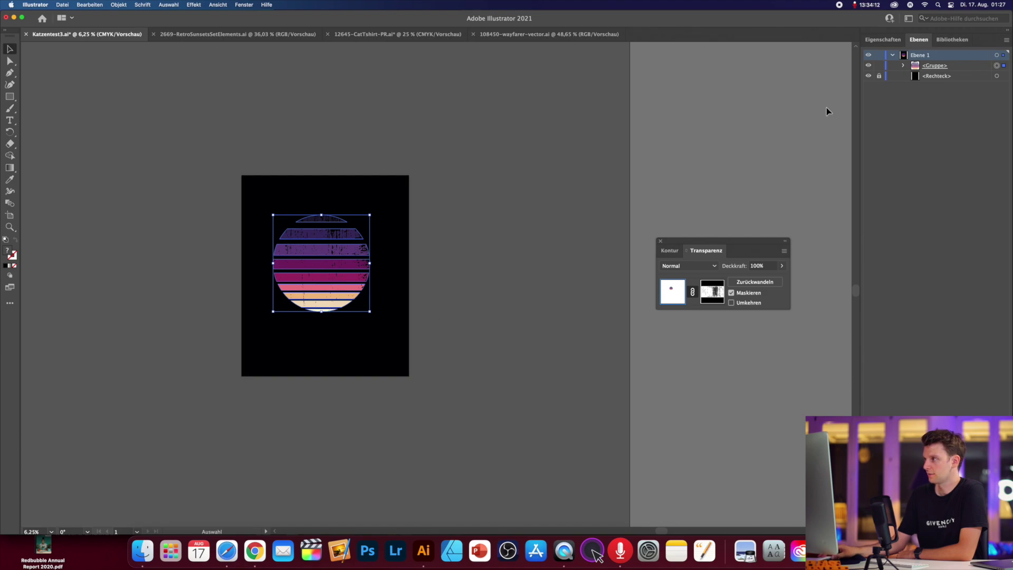
Unlock the black background rectangle and fill it with the red DB0E2C
click(929, 76)
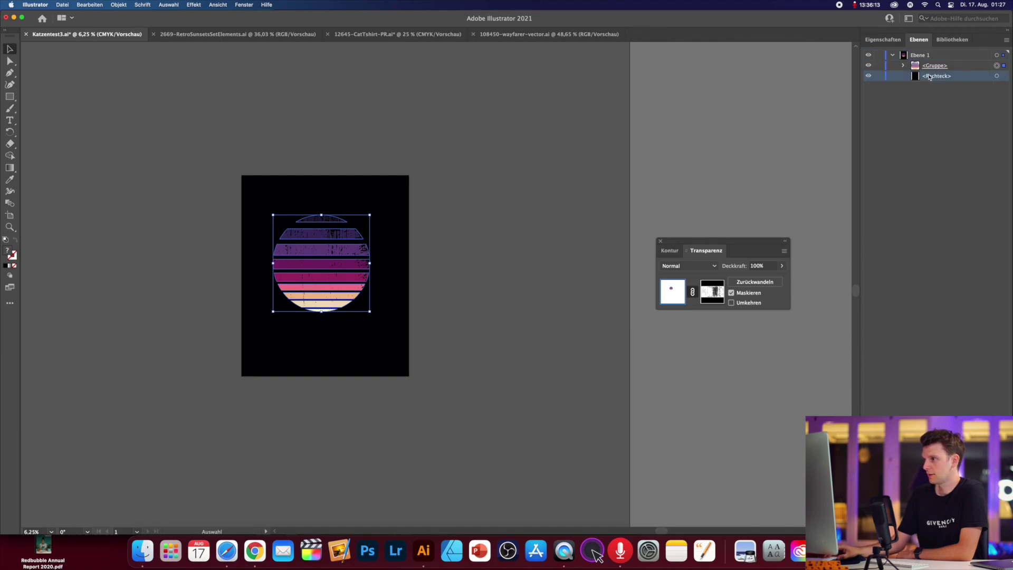
click(997, 76)
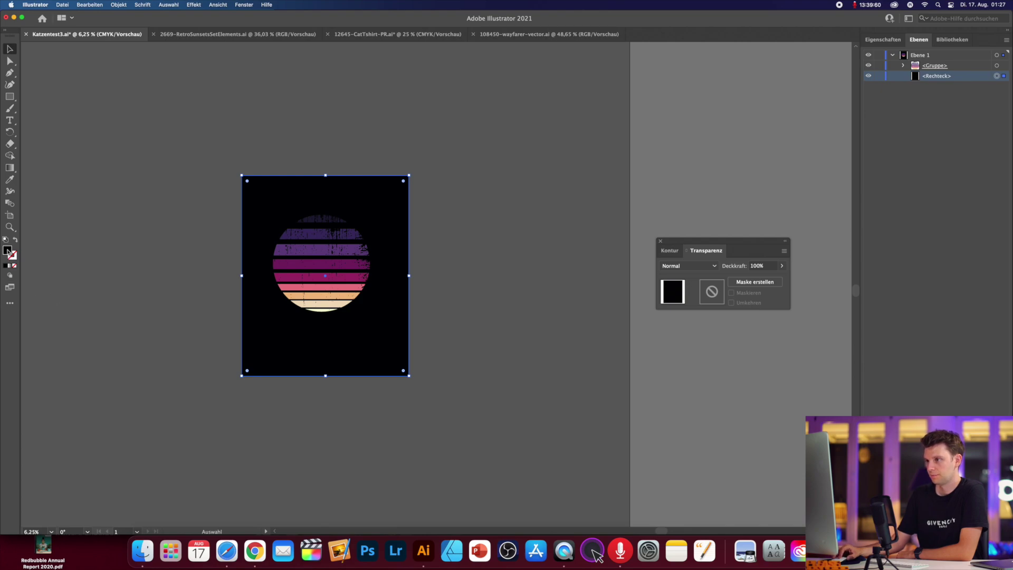
double_click(8, 250)
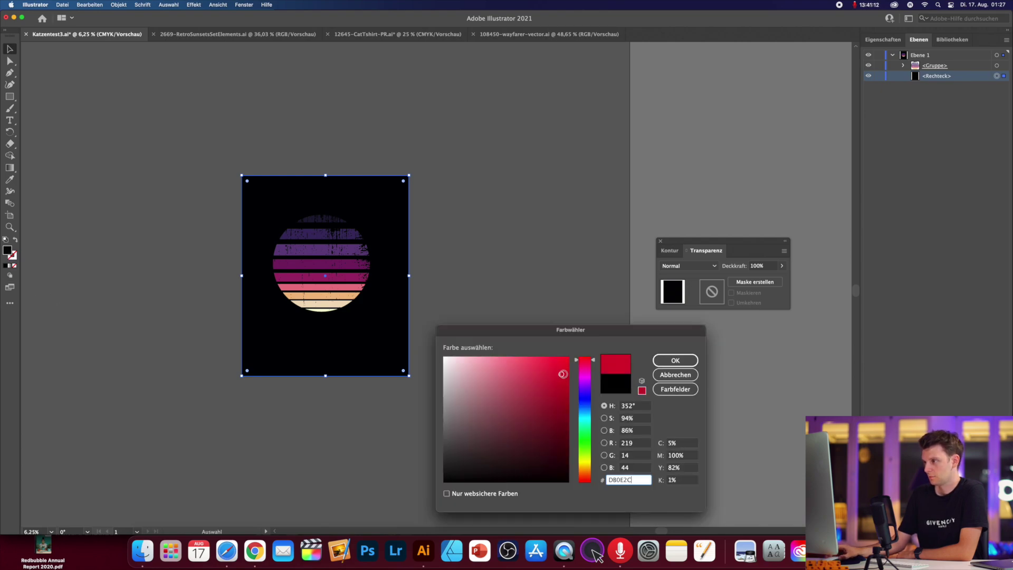
click(675, 361)
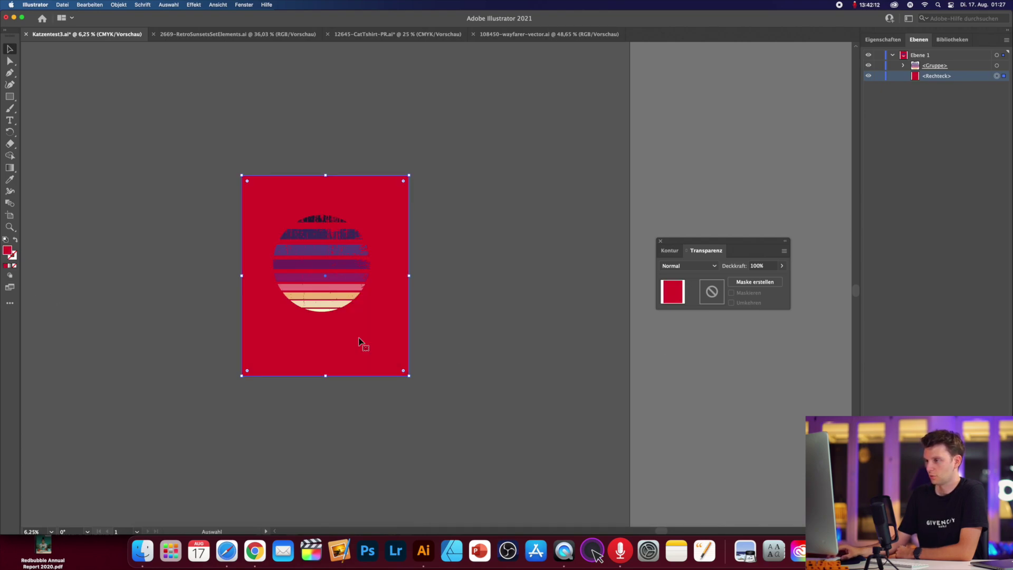
Set the background rectangle's fill to black 000000 and deselect it
double_click(11, 254)
click(441, 484)
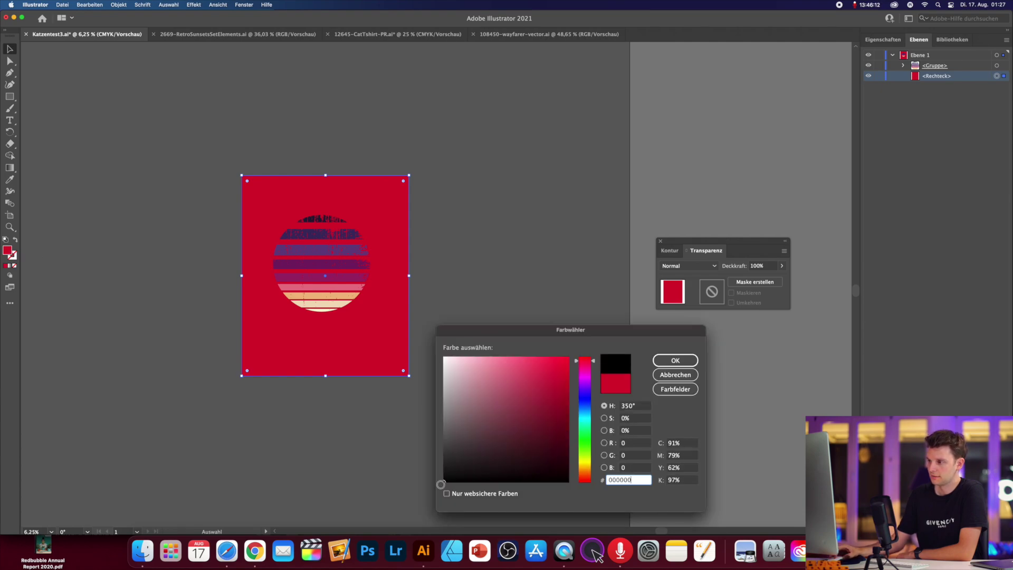
click(676, 360)
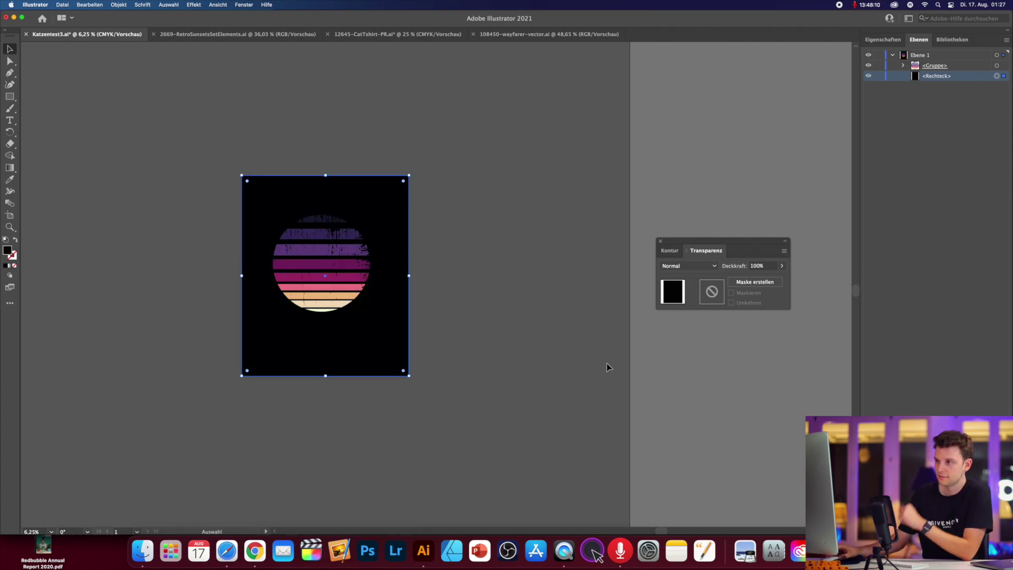
click(524, 262)
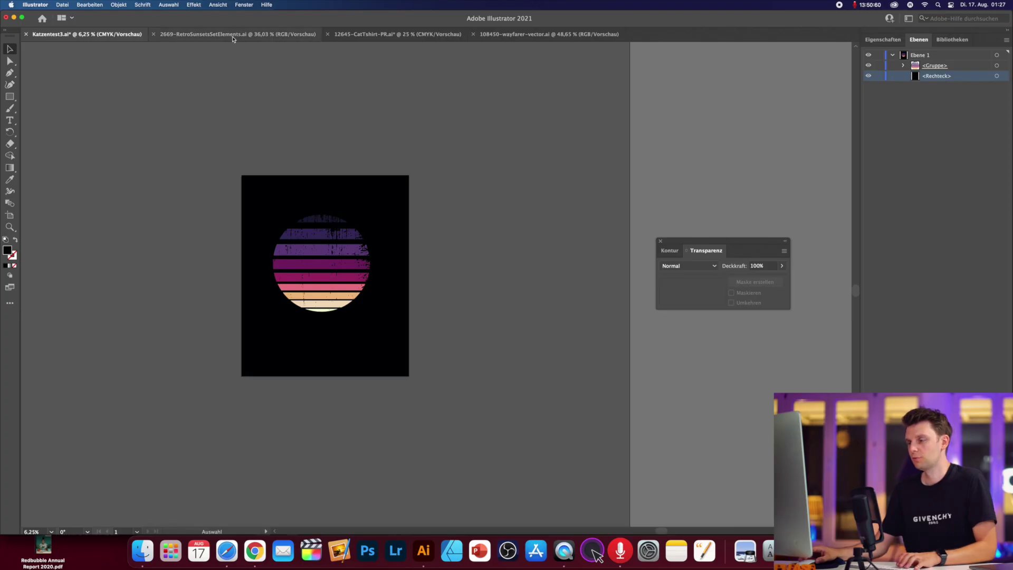
Switch to Chrome and view the black coffee cat T-shirt on the Flying Research design detail page
click(227, 554)
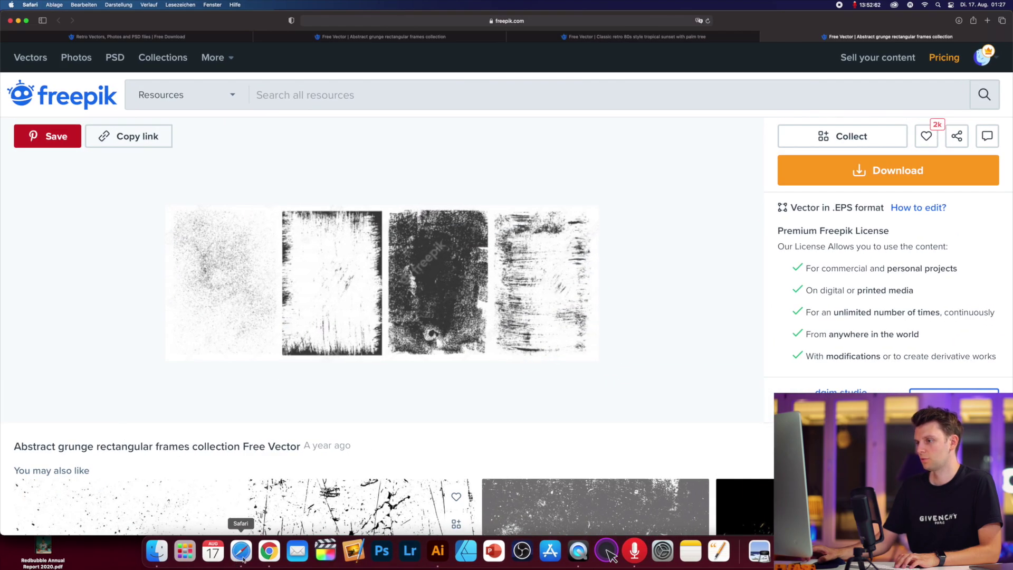
click(268, 553)
click(368, 21)
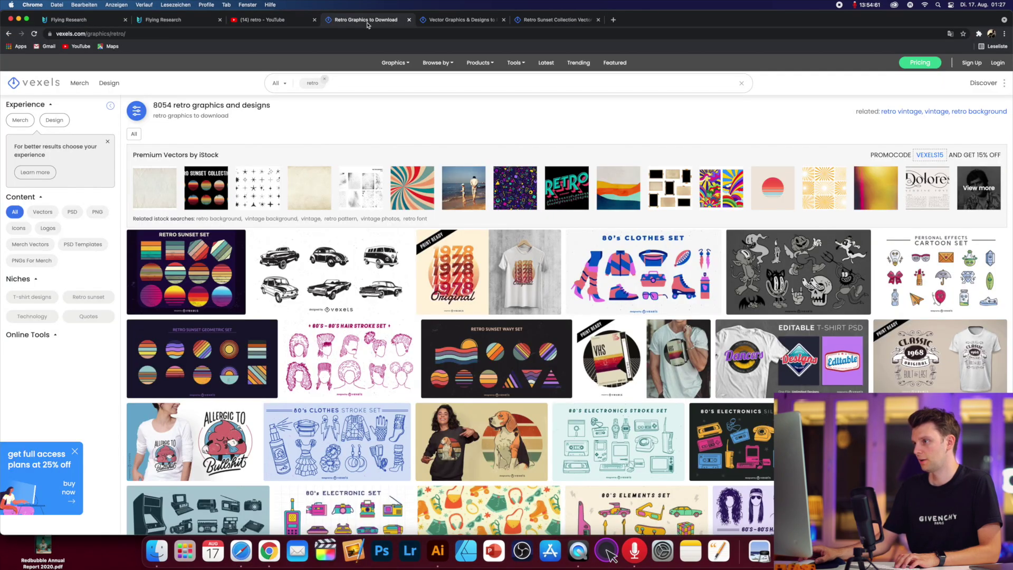
click(456, 21)
click(157, 21)
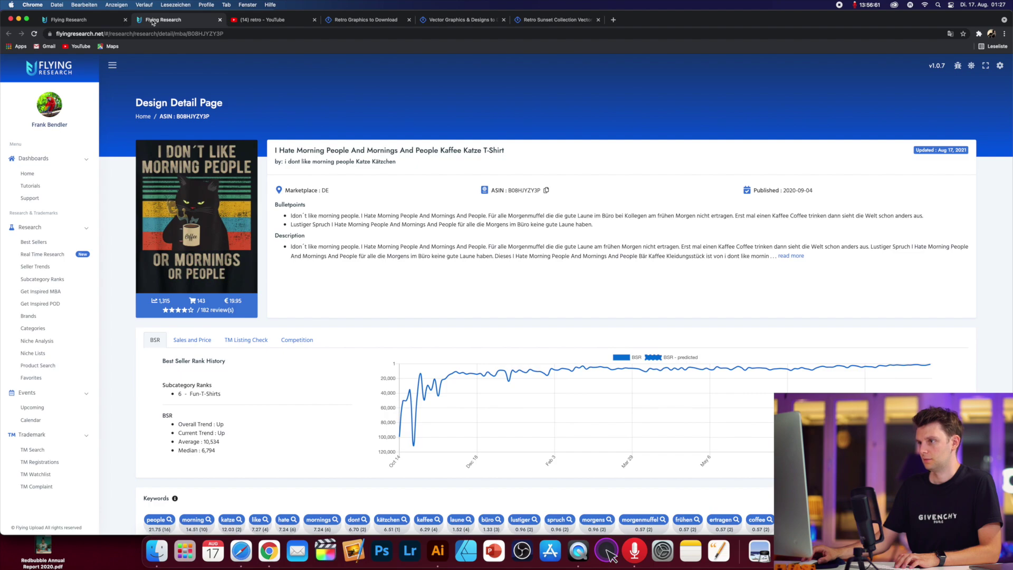
mouse_move(193, 226)
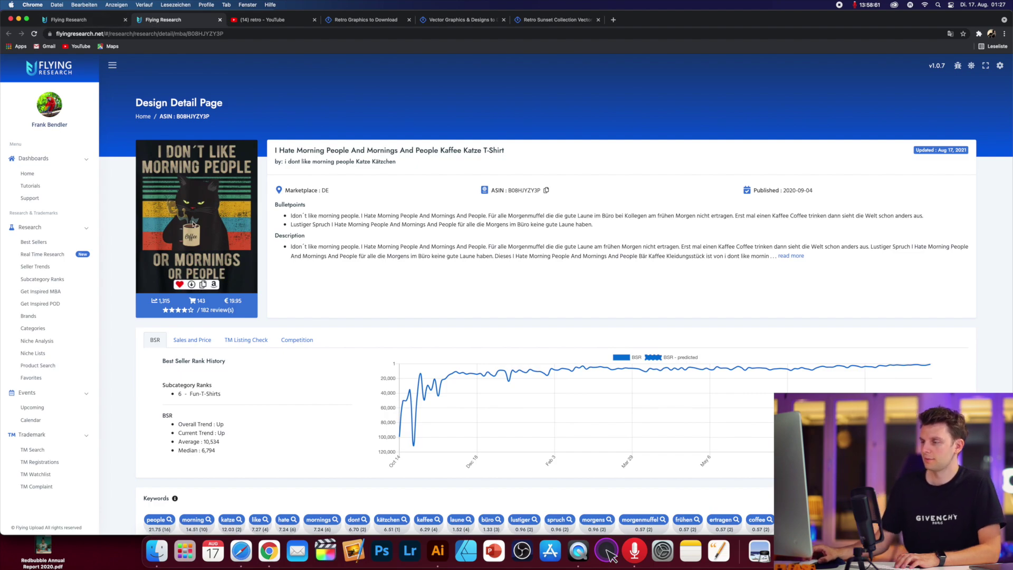
Search the Vexels graphics for "cat" and clear the search term
click(364, 20)
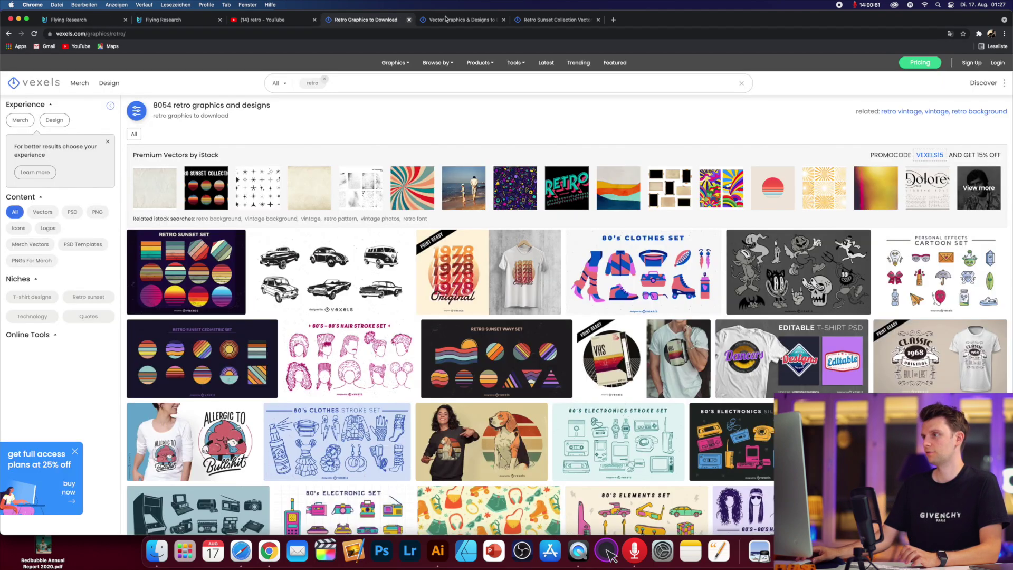
click(469, 20)
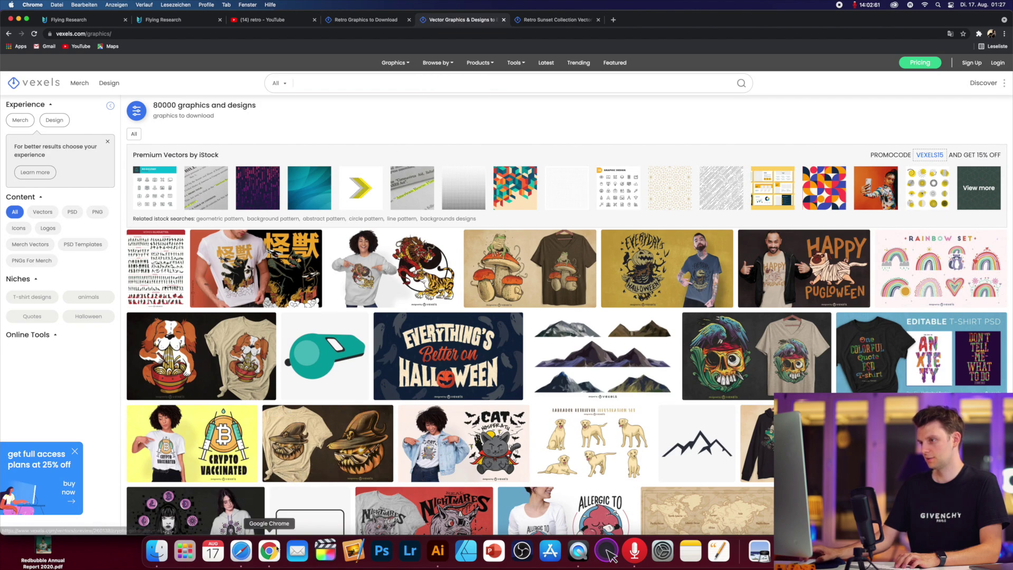
click(325, 86)
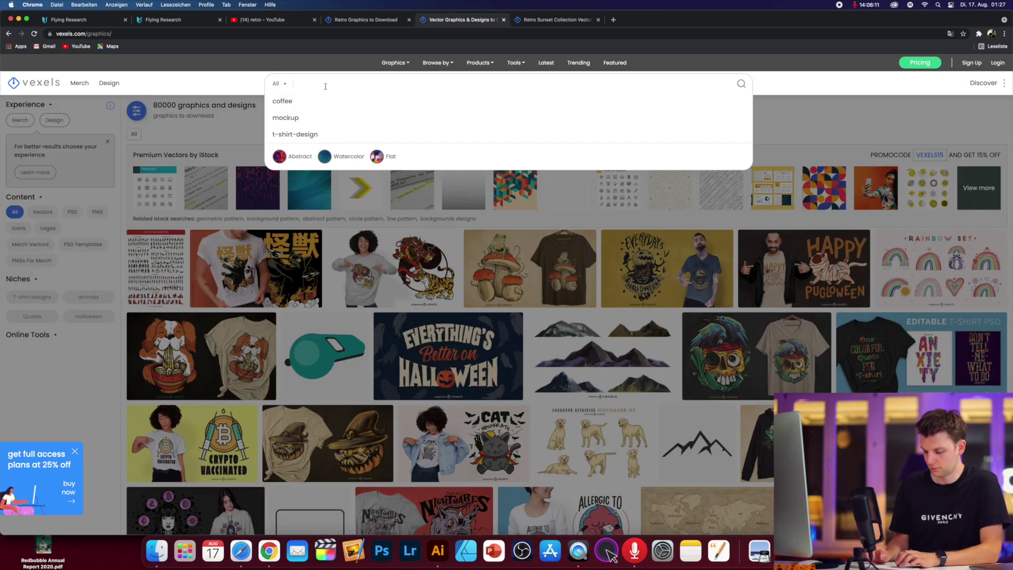
text(cat)
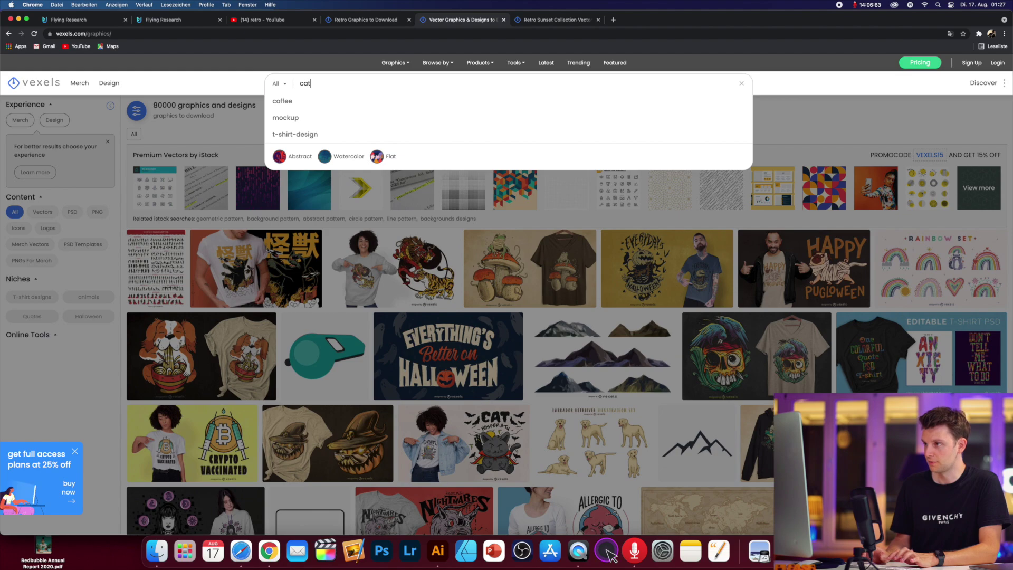
key(Return)
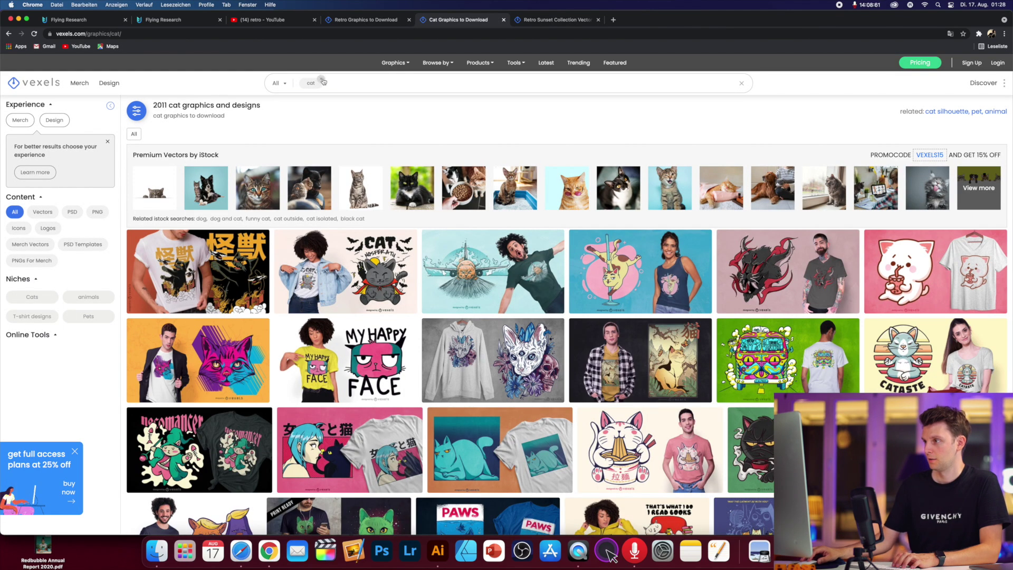
click(322, 80)
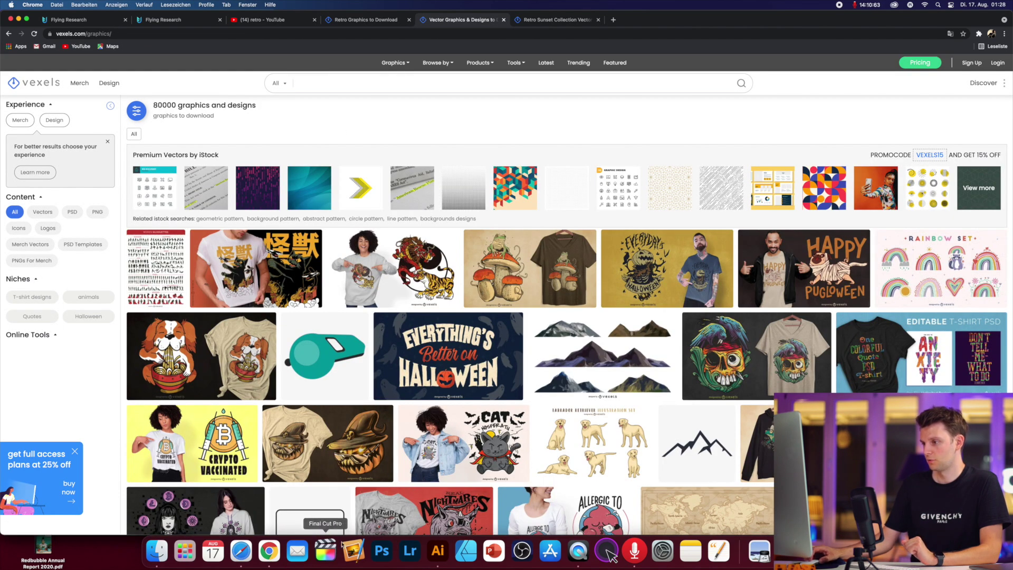
Switch to Illustrator and delete the green background behind the cat in 12645-CatTshirt-PR.ai
click(441, 549)
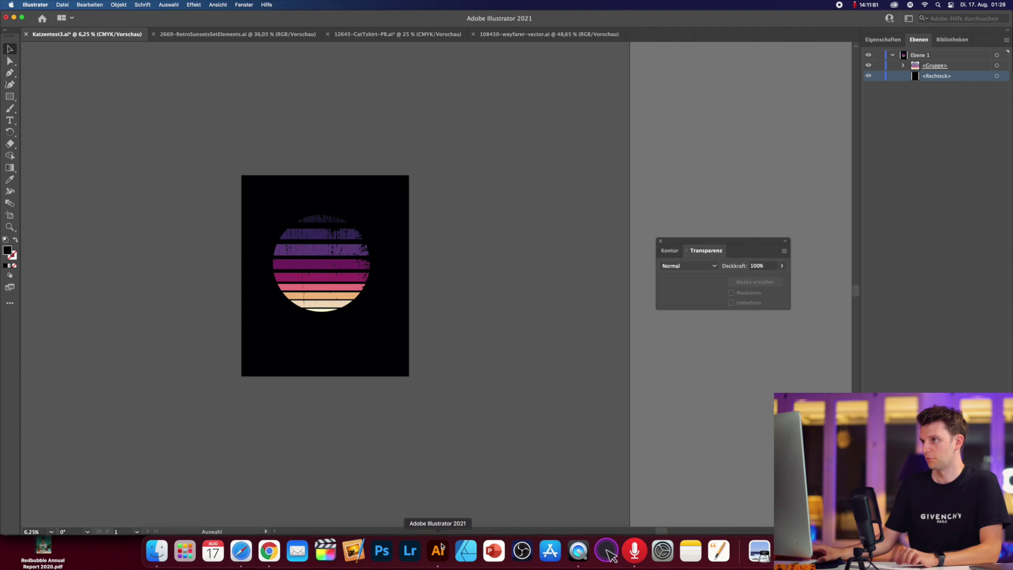
click(361, 34)
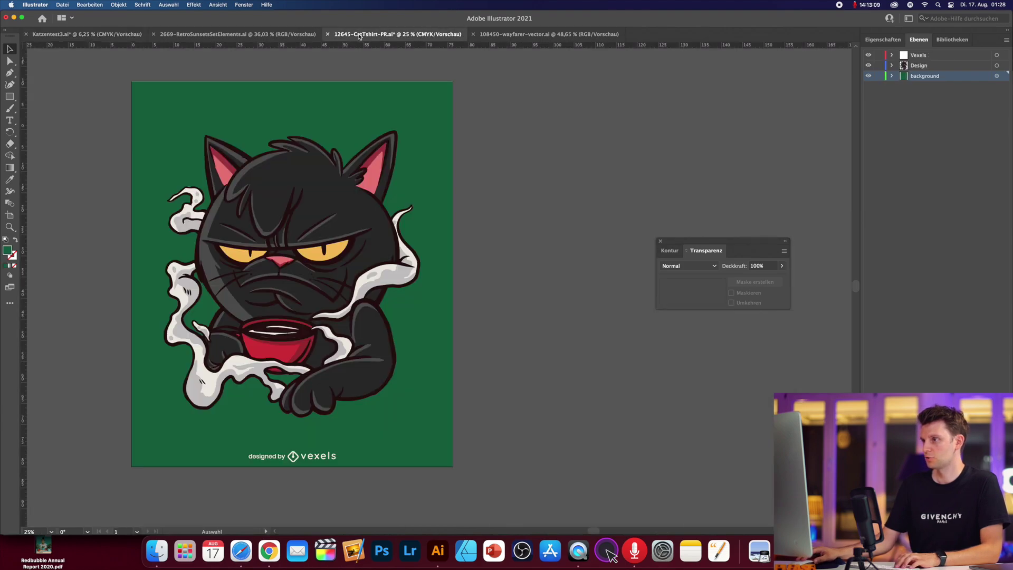
click(410, 433)
drag(417, 432, 497, 442)
key(BackSpace)
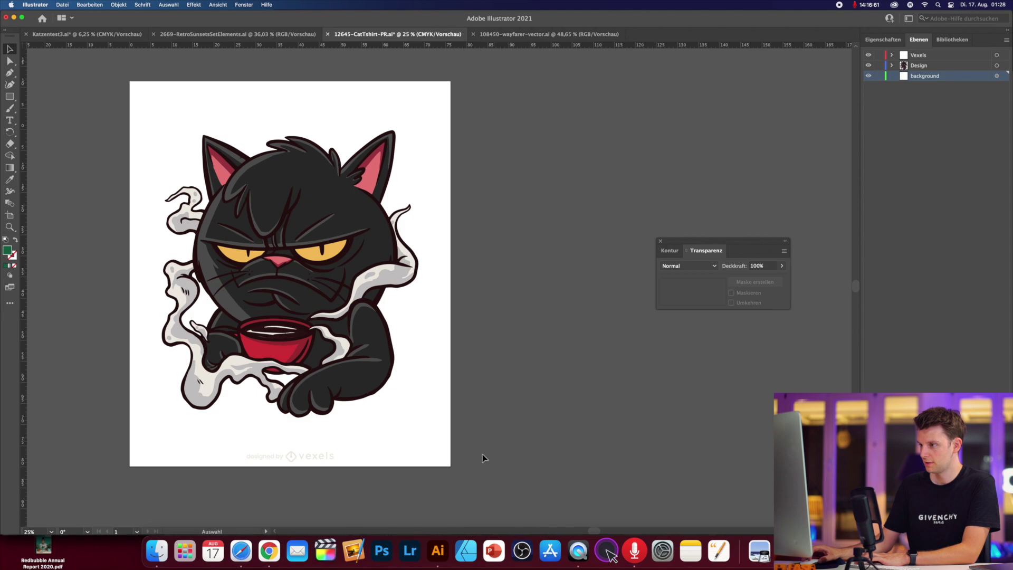
Delete the Vexels watermark below the cat and copy the cat artwork into Katzentest3.ai
click(316, 456)
key(BackSpace)
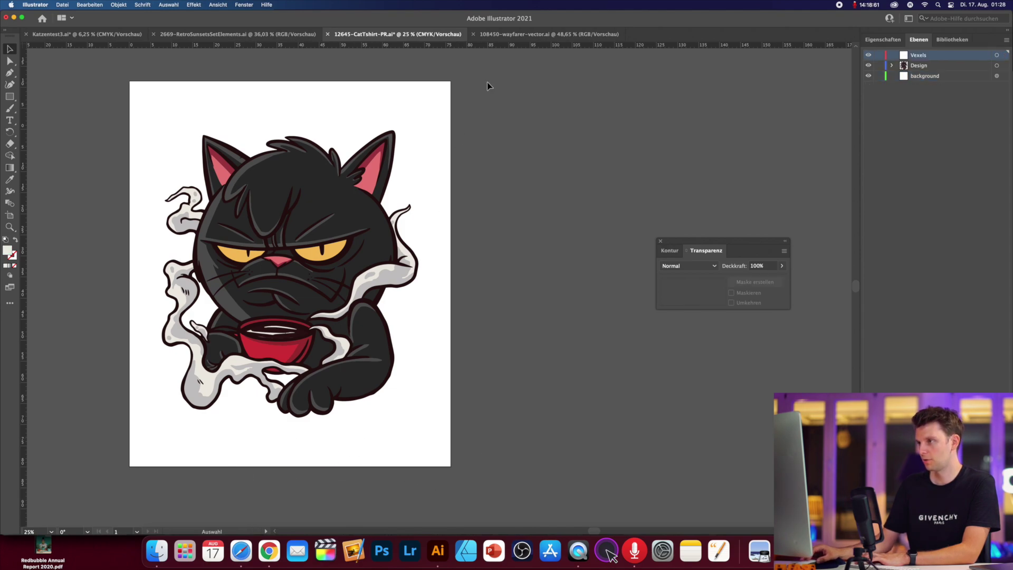
key(super+a)
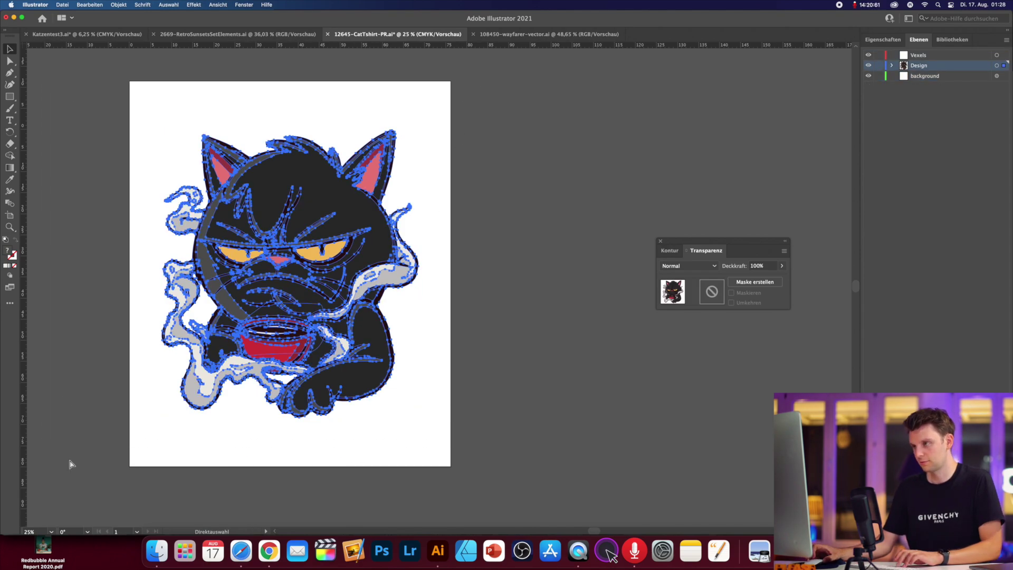
click(87, 33)
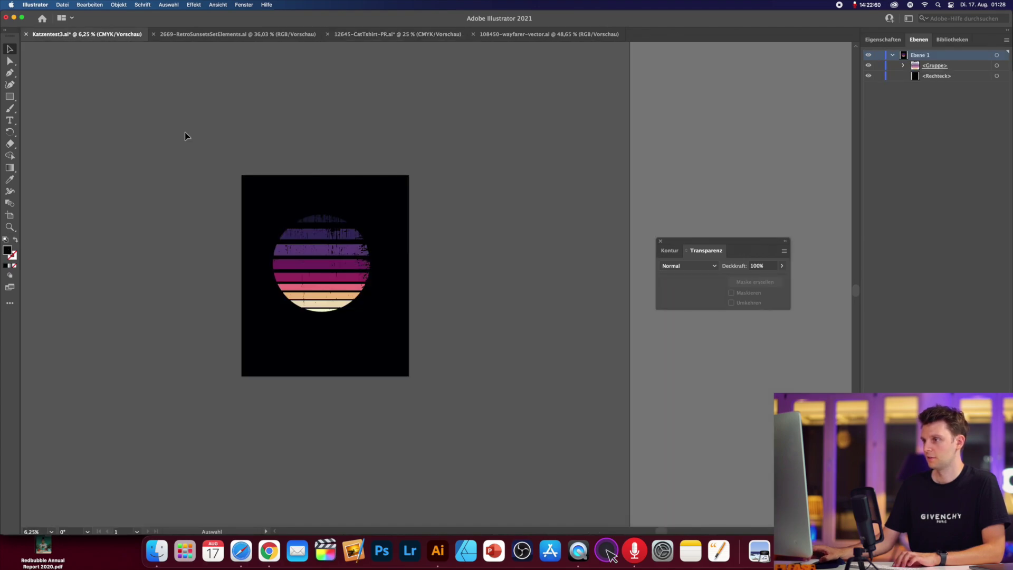
key(super+v)
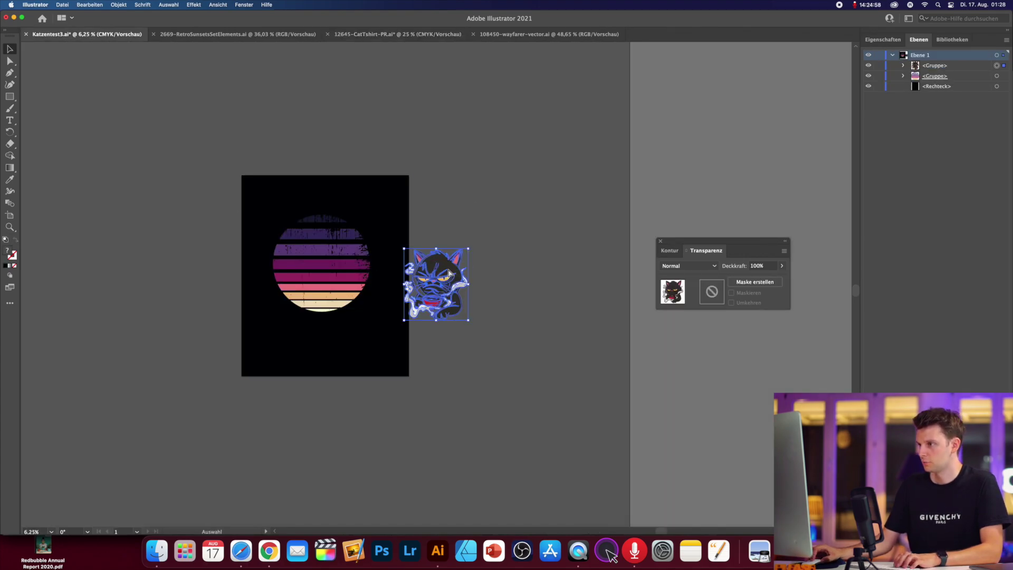
Move the pasted cat onto the retro sunset, enlarge it to cover most of the circle, and deselect it
drag(438, 273, 369, 269)
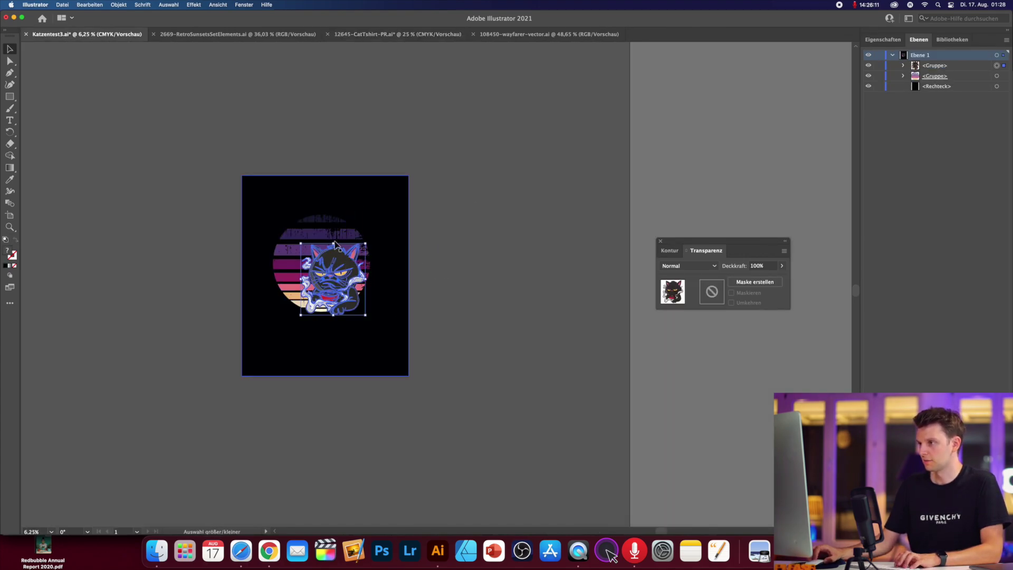
drag(334, 226, 333, 228)
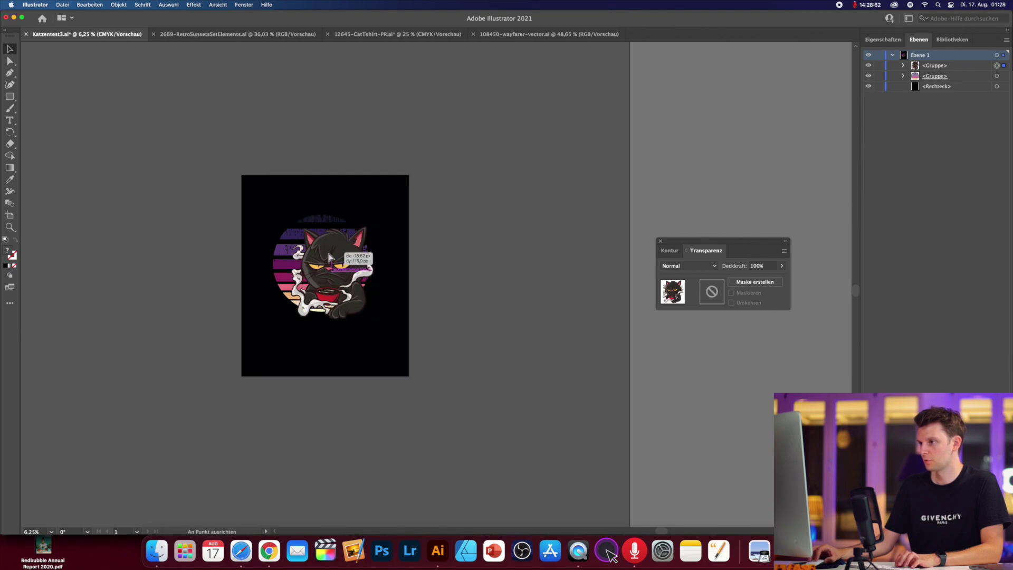
drag(330, 254, 332, 224)
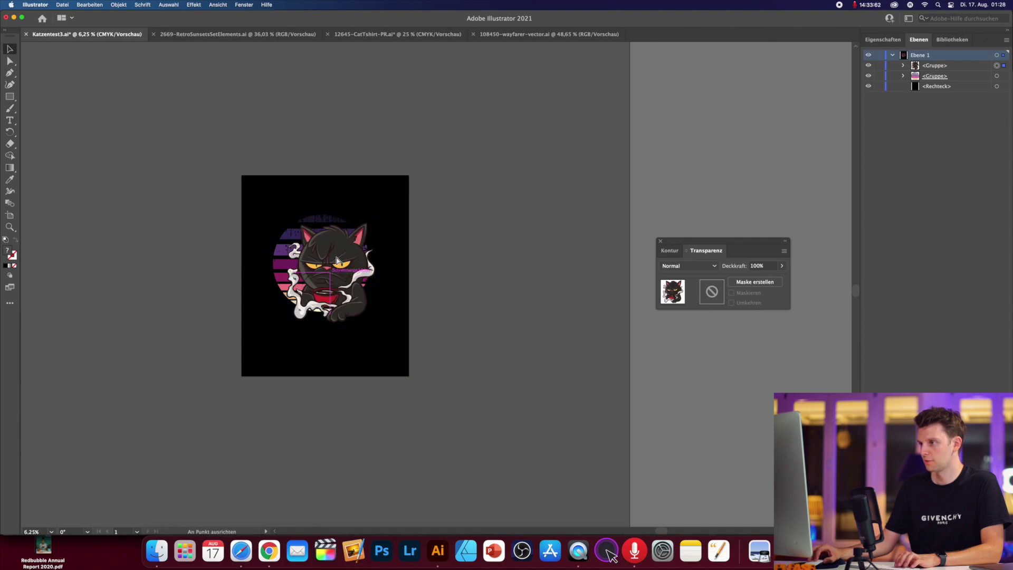
drag(336, 260, 344, 259)
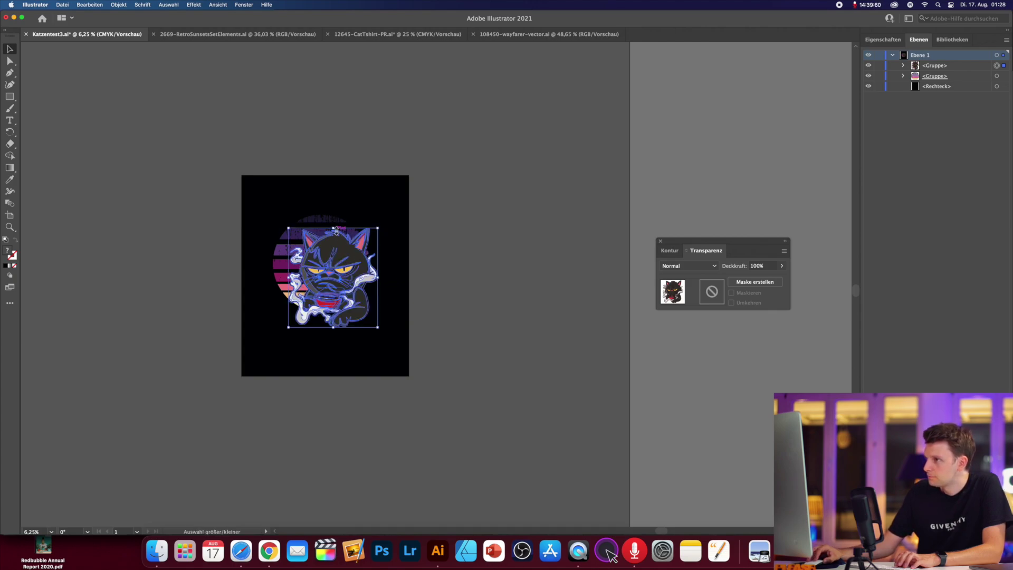
drag(336, 232, 335, 232)
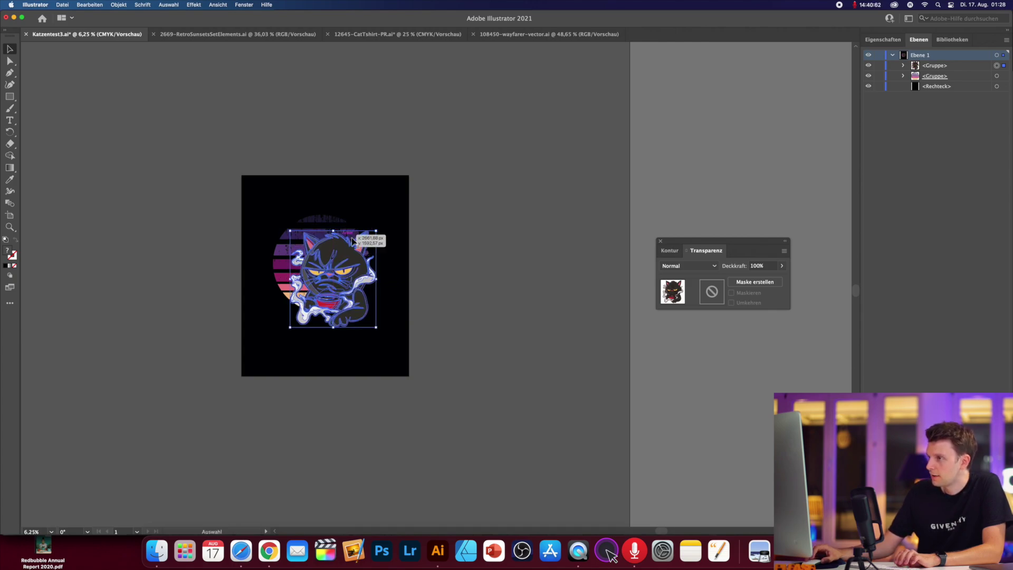
click(460, 270)
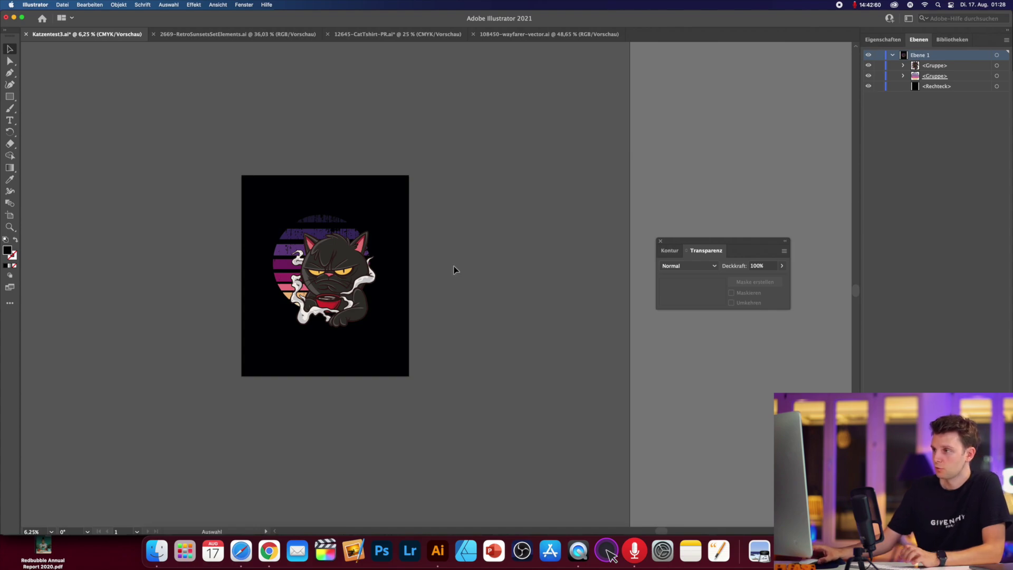
In 108450-wayfarer-vector.ai, delete the purple background and the pale texture behind the sunglasses, and copy the sunglasses
click(368, 35)
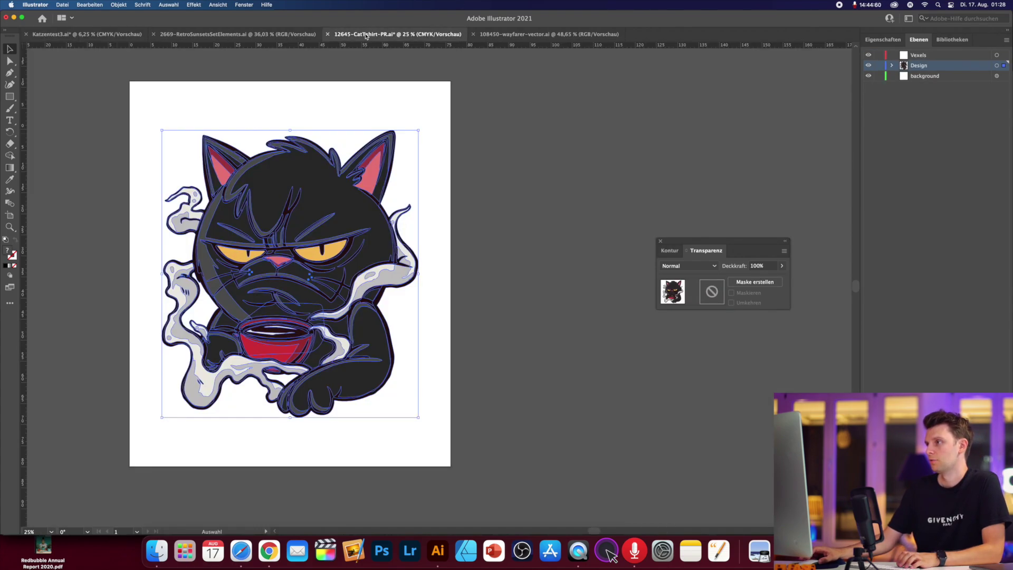
click(512, 35)
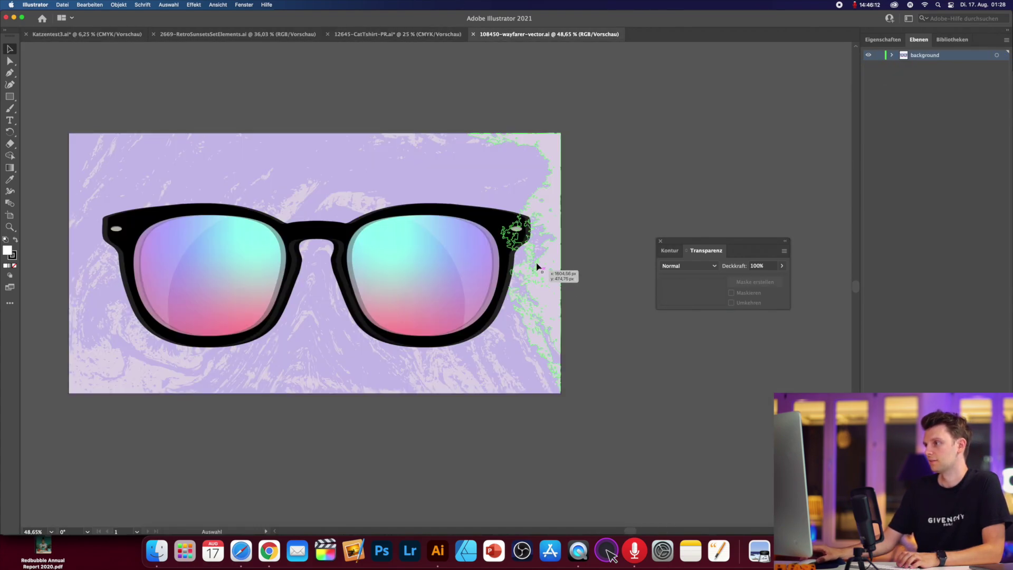
click(502, 163)
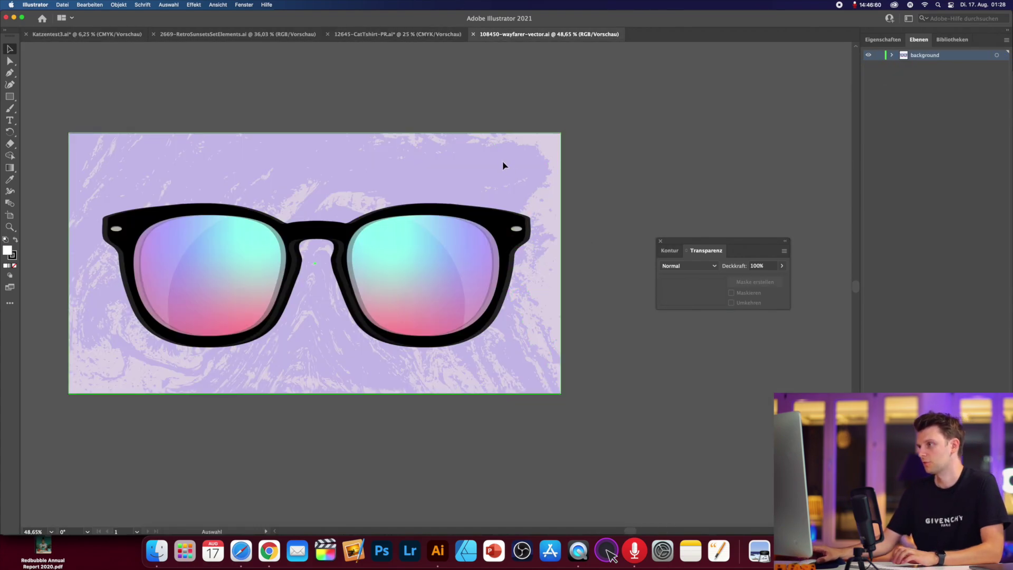
key(Delete)
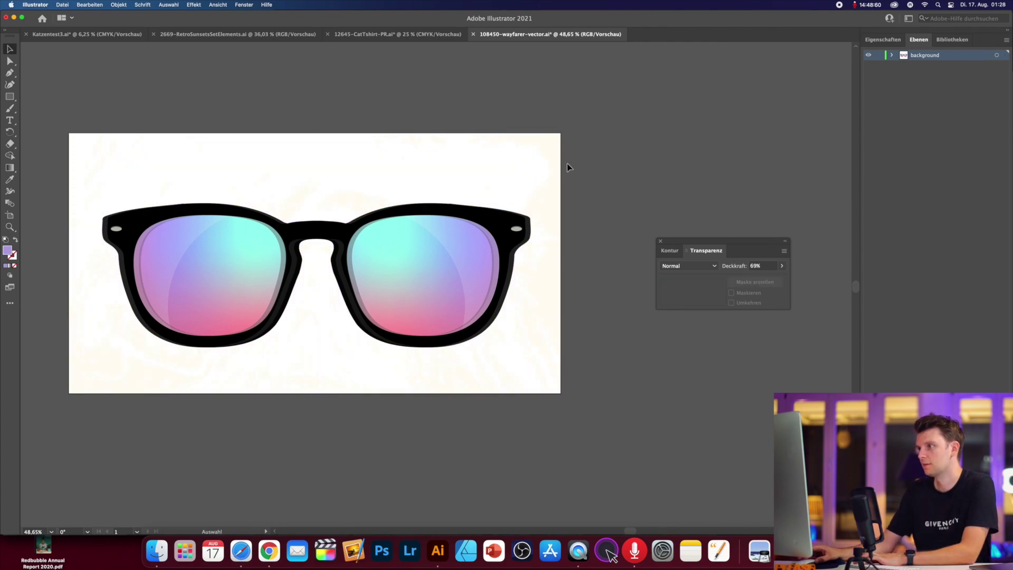
click(543, 177)
key(Delete)
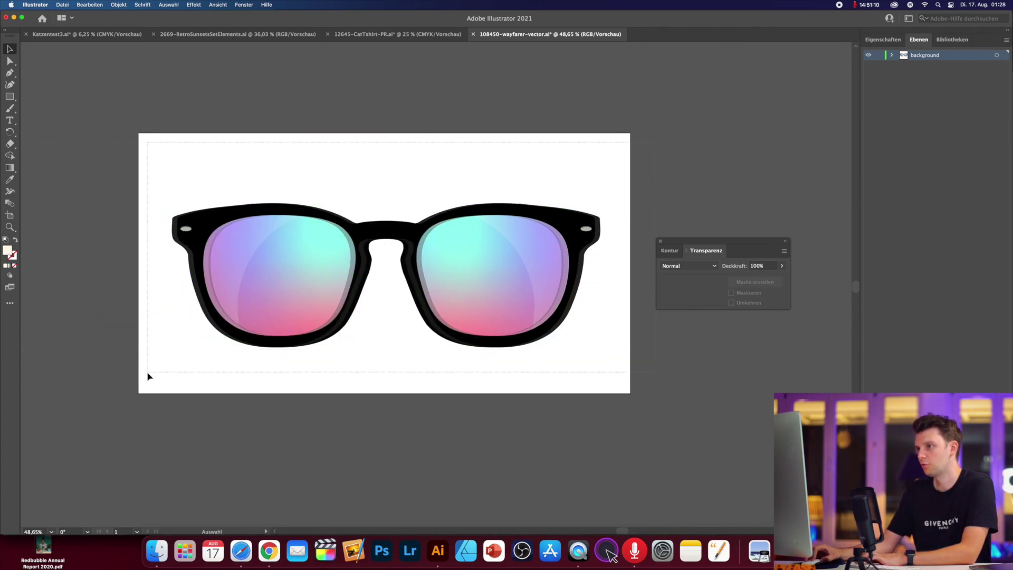
key(a)
key(super+a)
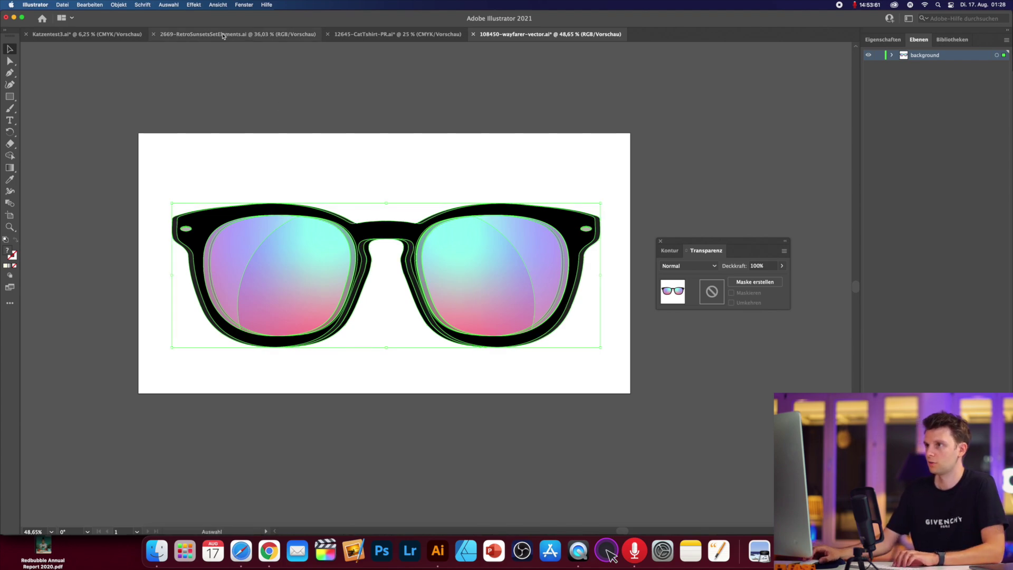
click(222, 37)
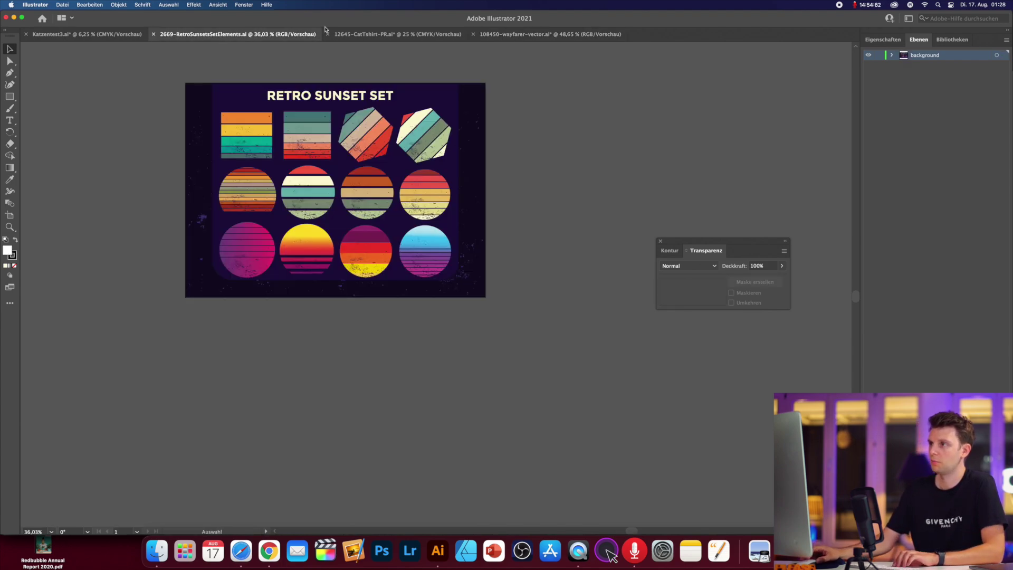
click(348, 34)
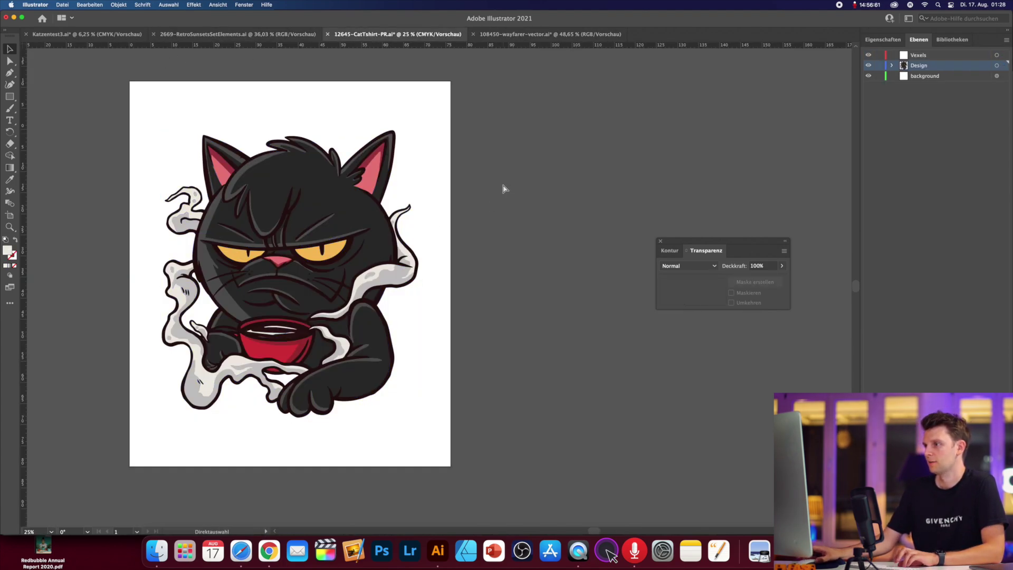
key(super+v)
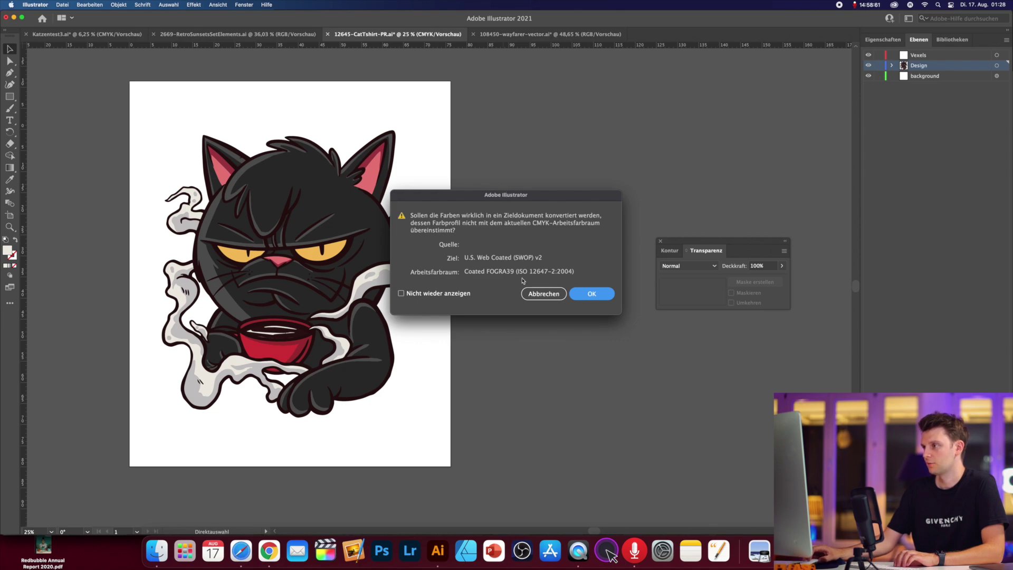
click(543, 294)
Paste the sunglasses into Katzentest3.ai and place them over the cat's eyes
click(87, 34)
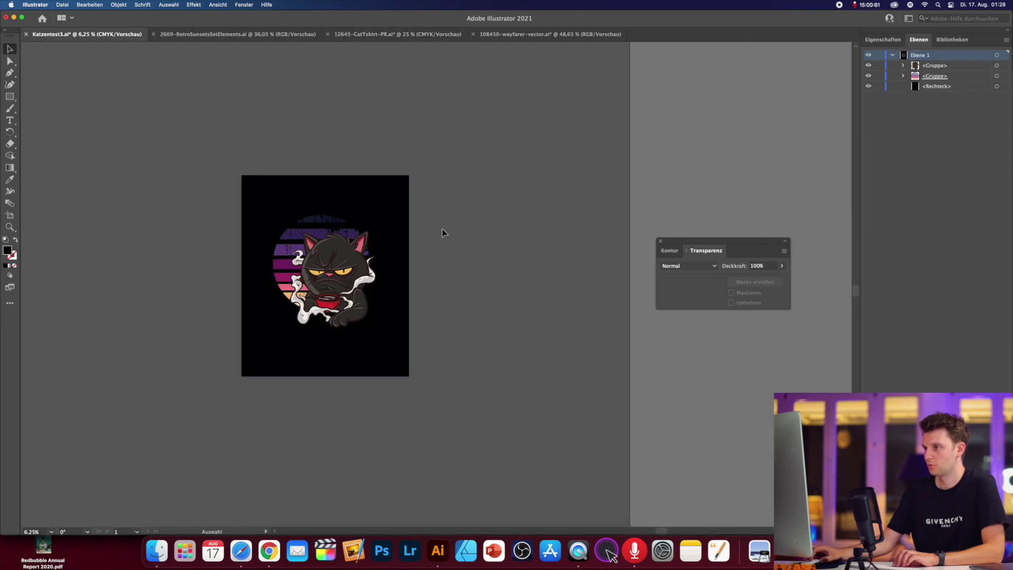
key(super+v)
drag(453, 283, 348, 272)
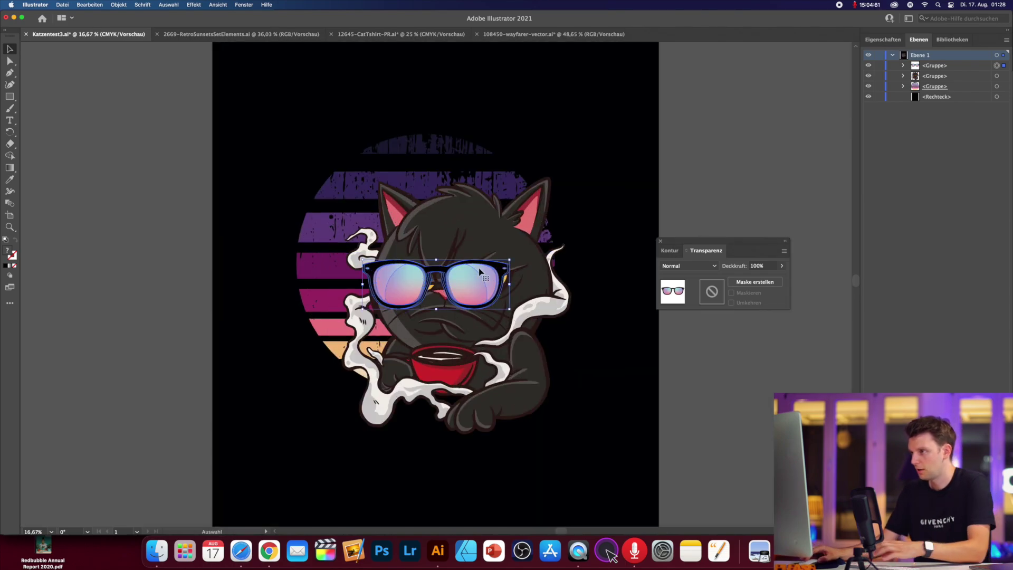
scroll(473, 274, right, 5)
mouse_move(354, 279)
mouse_down()
mouse_move(376, 283)
mouse_move(366, 283)
mouse_up()
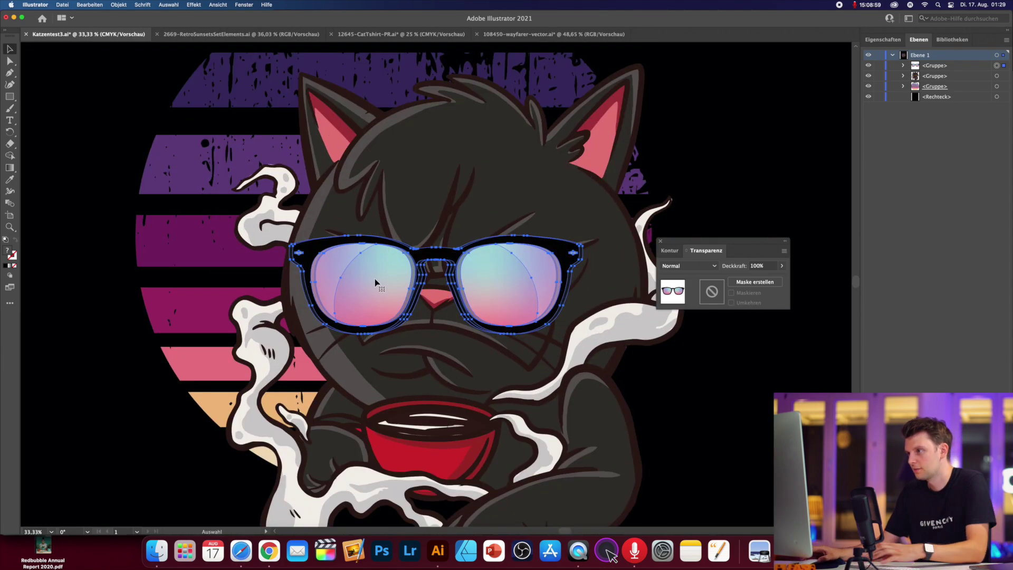
Reduce the sunglasses' height, tilt them slightly counterclockwise and fit them across the cat's eyes
scroll(516, 284, right, 3)
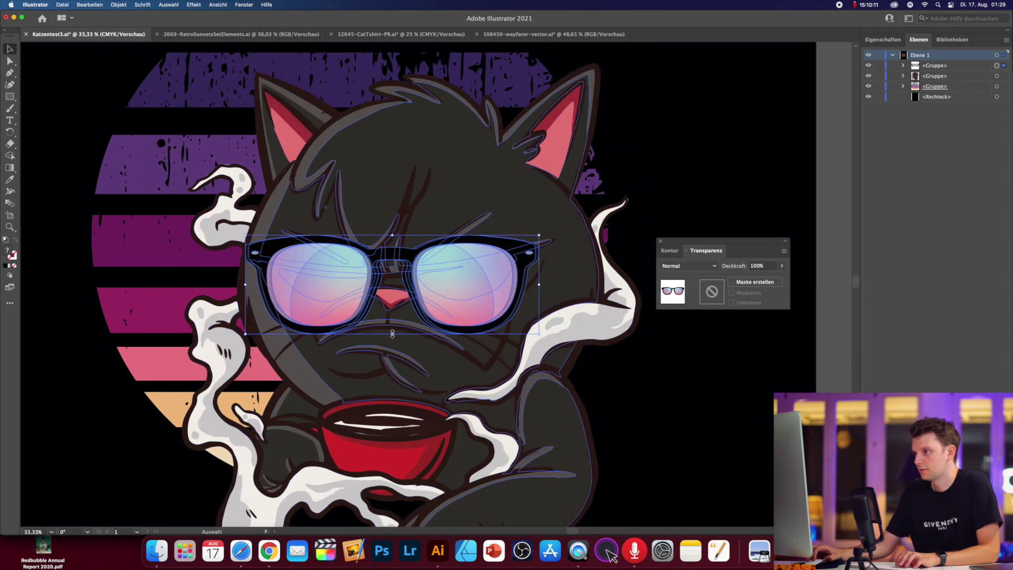
drag(392, 334, 399, 314)
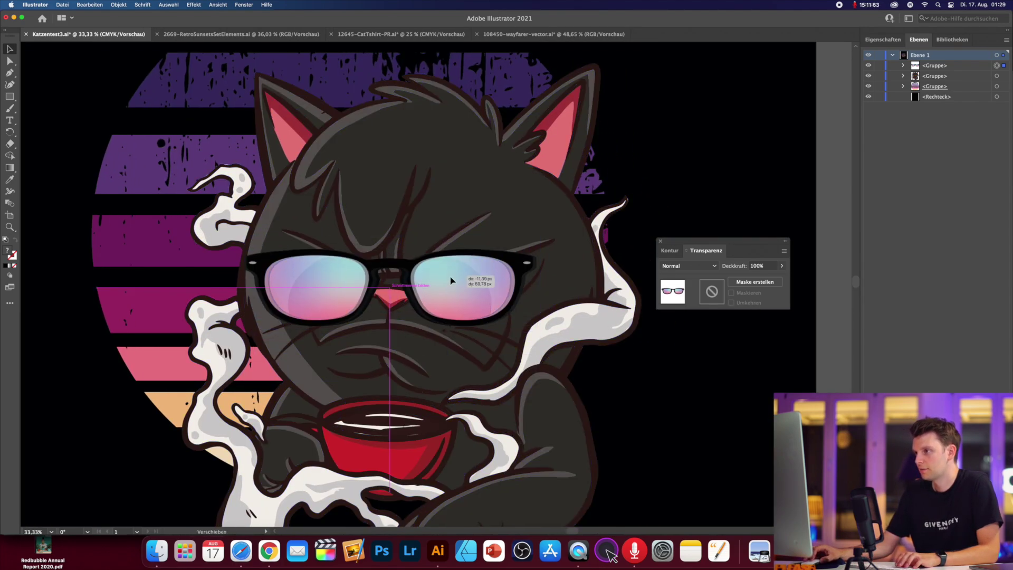
drag(453, 278, 456, 280)
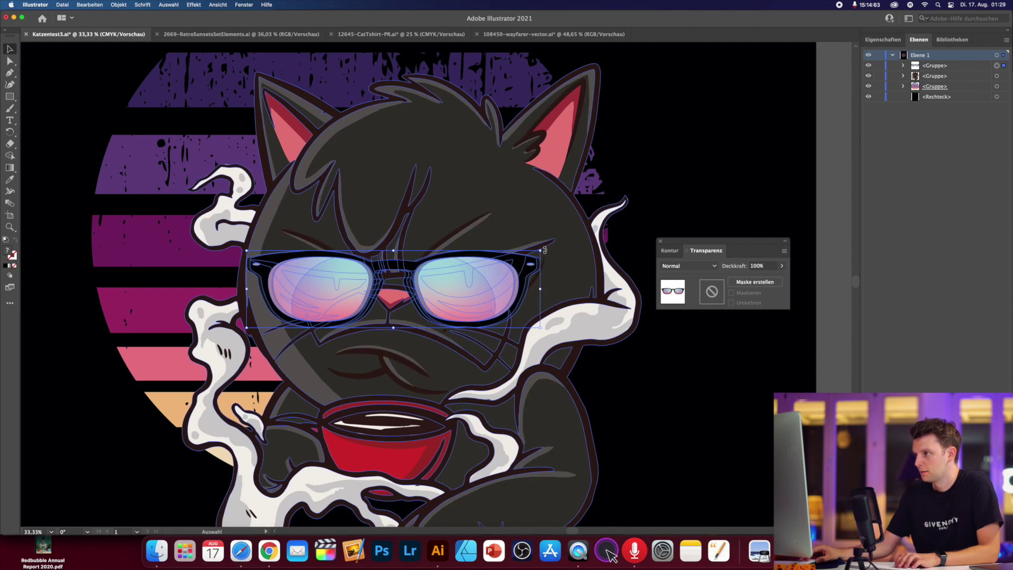
drag(537, 270, 539, 296)
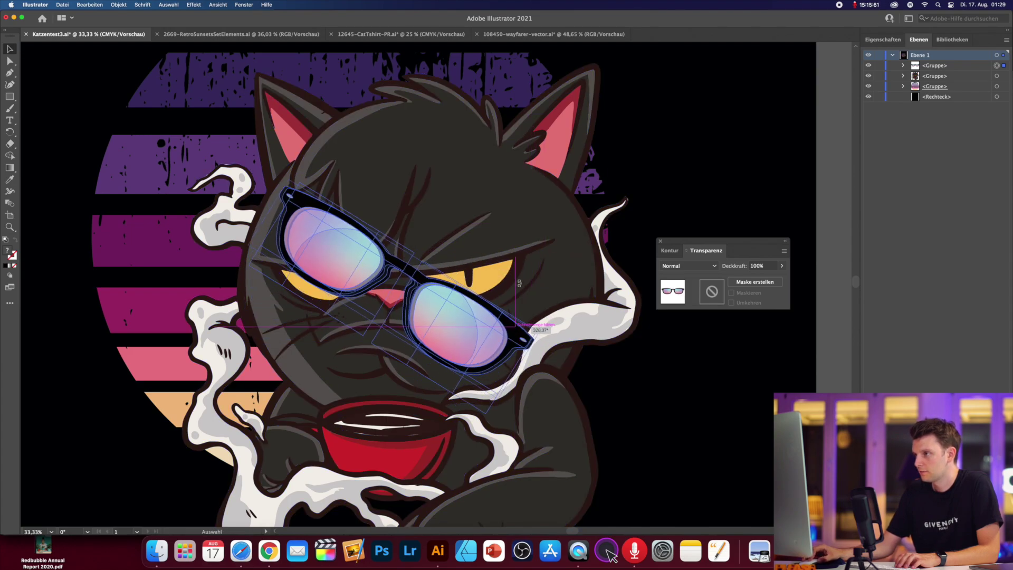
drag(532, 282, 538, 246)
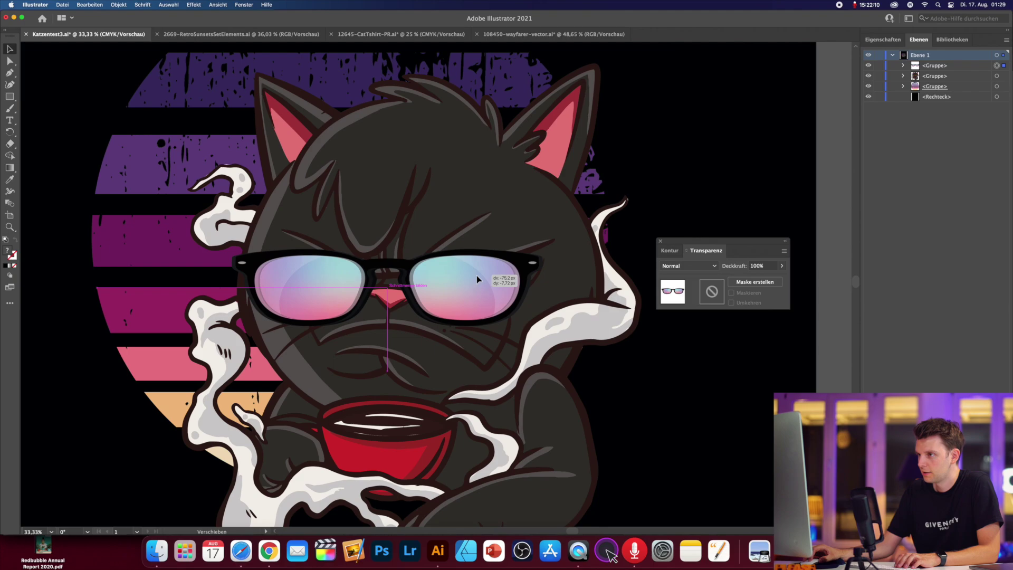
drag(475, 277, 480, 279)
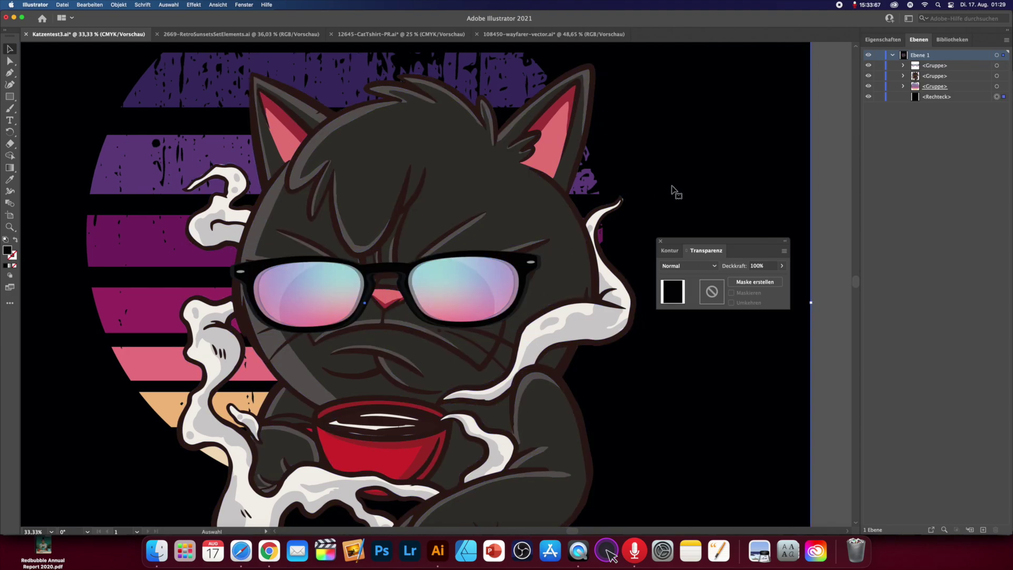
Draw a curved black temple arm with the Pen tool from the sunglasses' right hinge to the smoke beside the cat's head
scroll(666, 193, right, 5)
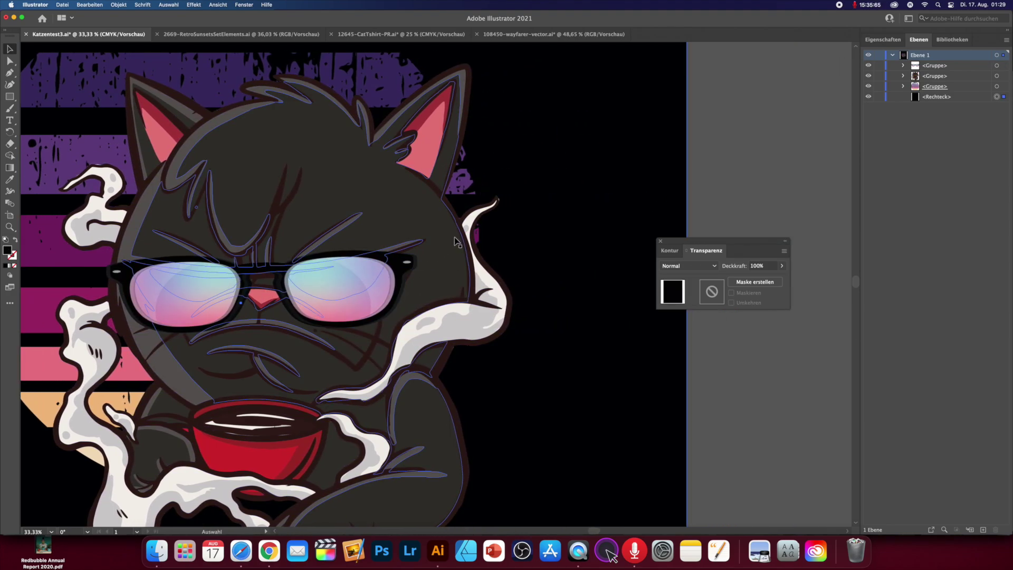
scroll(455, 242, up, 3)
scroll(523, 243, right, 5)
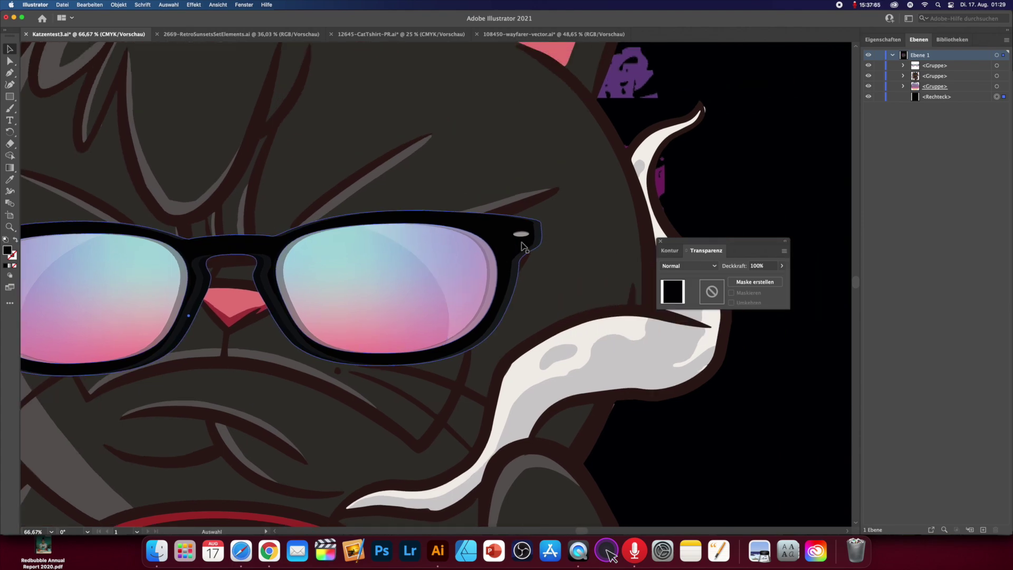
scroll(522, 243, right, 5)
click(9, 72)
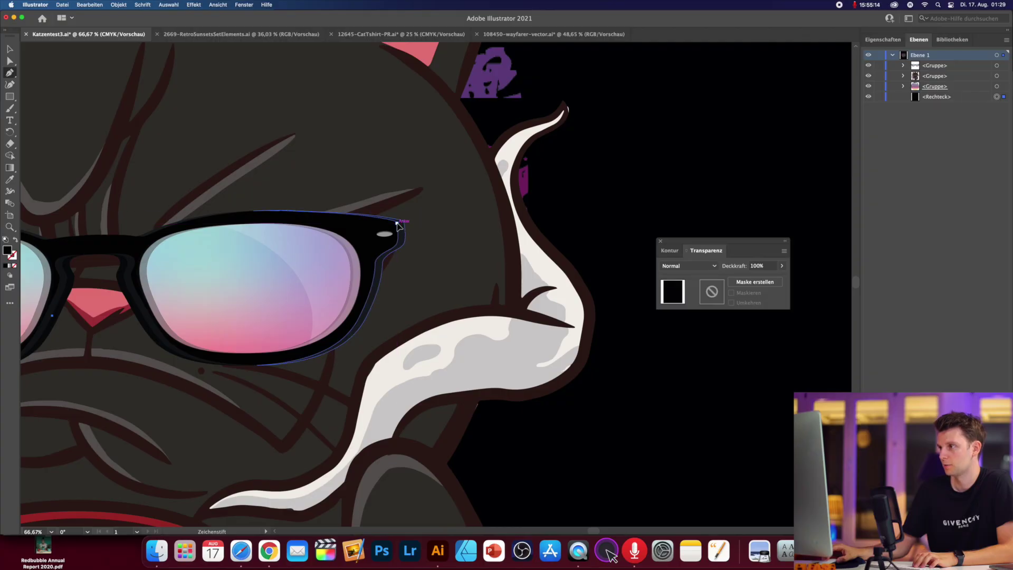
click(396, 223)
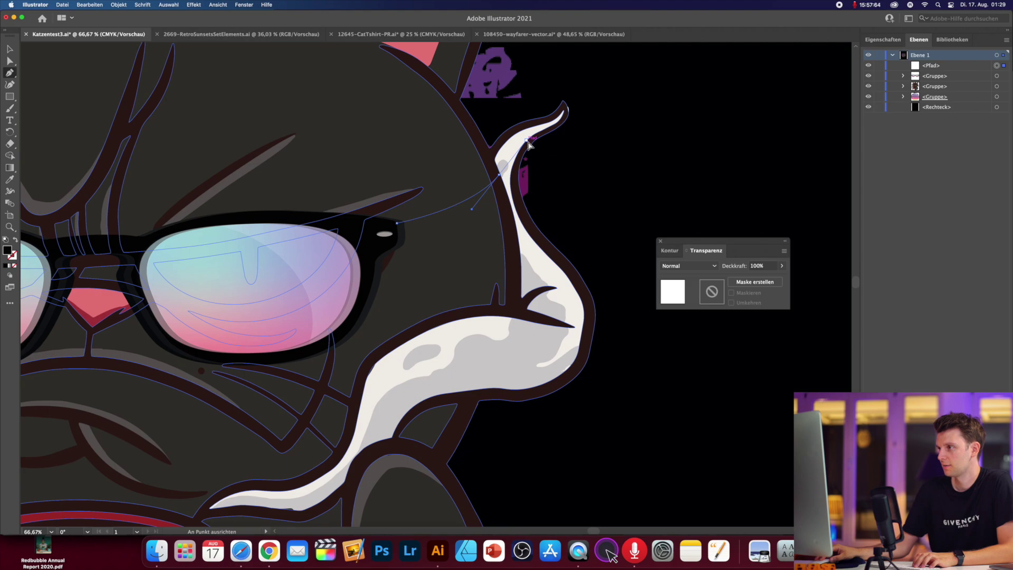
drag(528, 143, 531, 141)
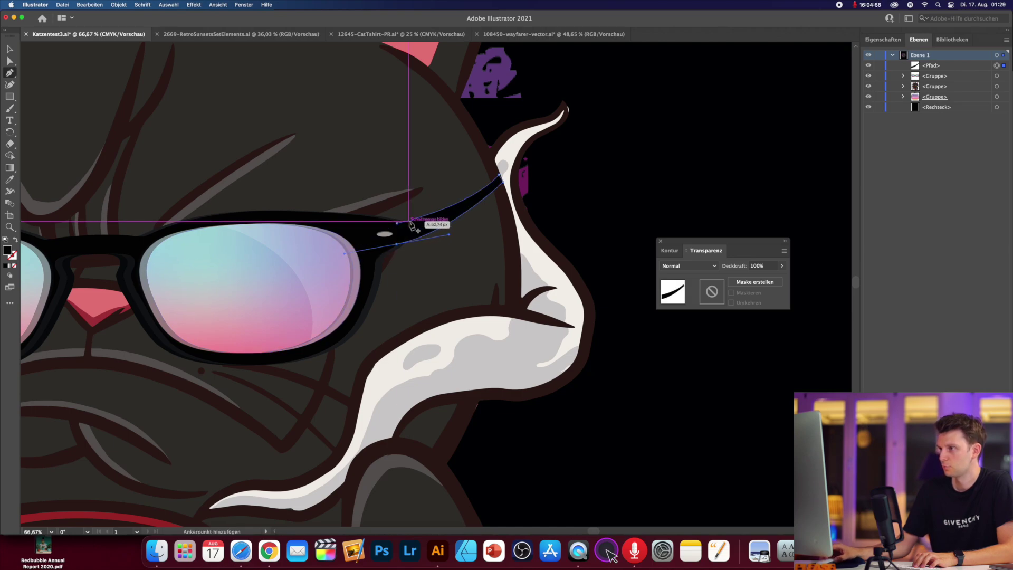
click(397, 222)
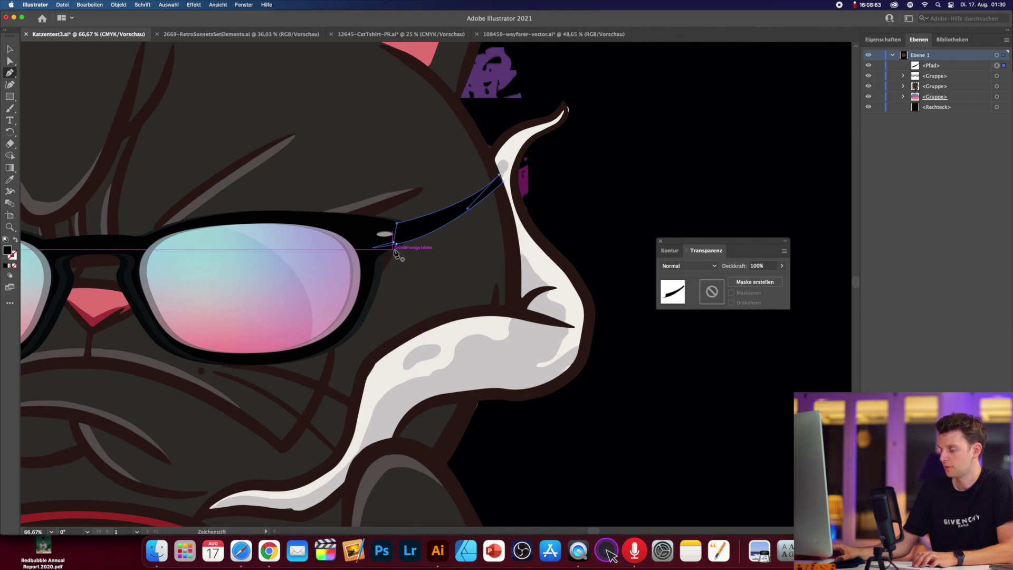
Draw a second closed Pen shape over the temple arm, with its curved lower edge extending slightly below the arm
scroll(390, 228, up, 5)
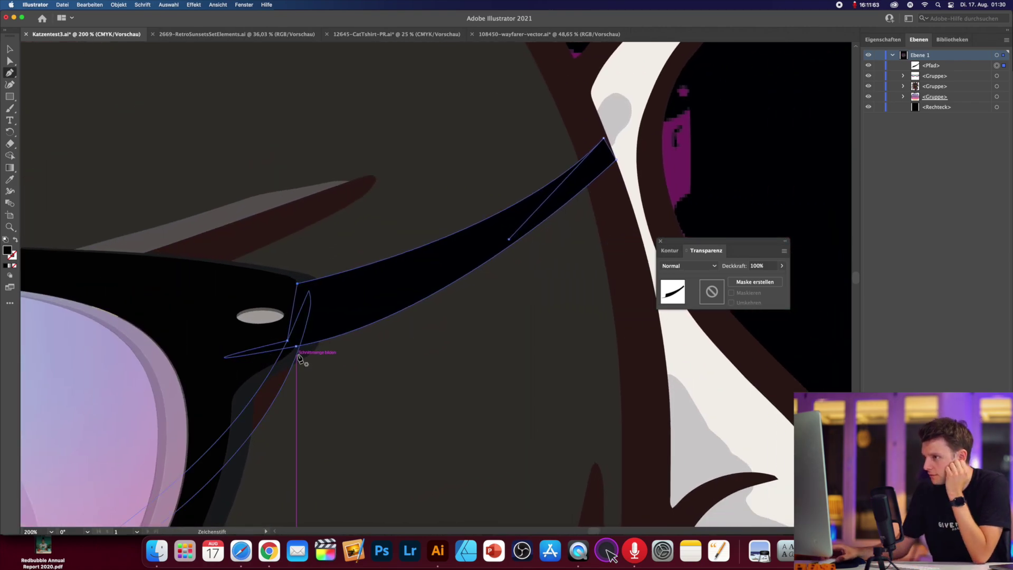
click(294, 365)
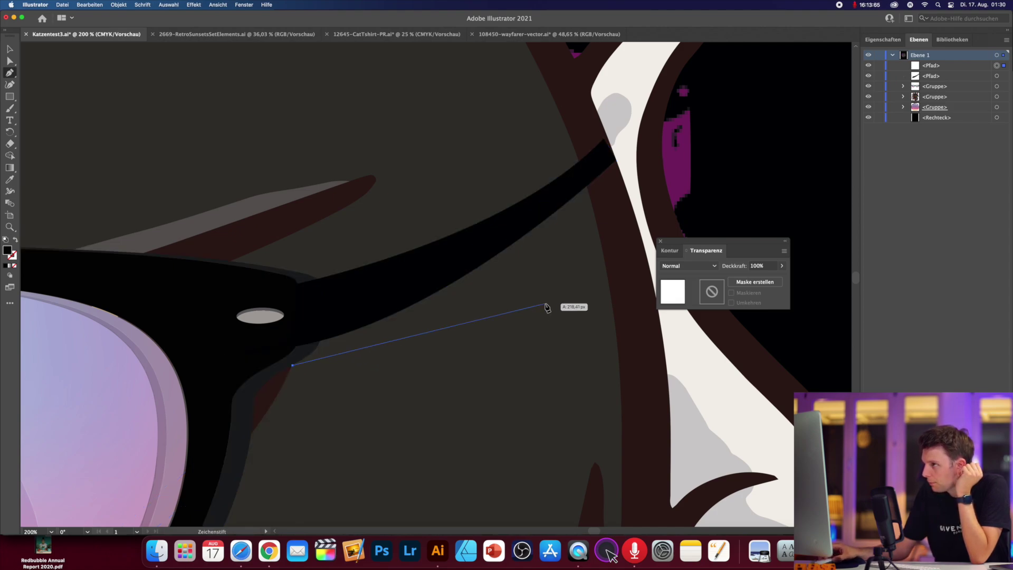
drag(622, 175, 680, 64)
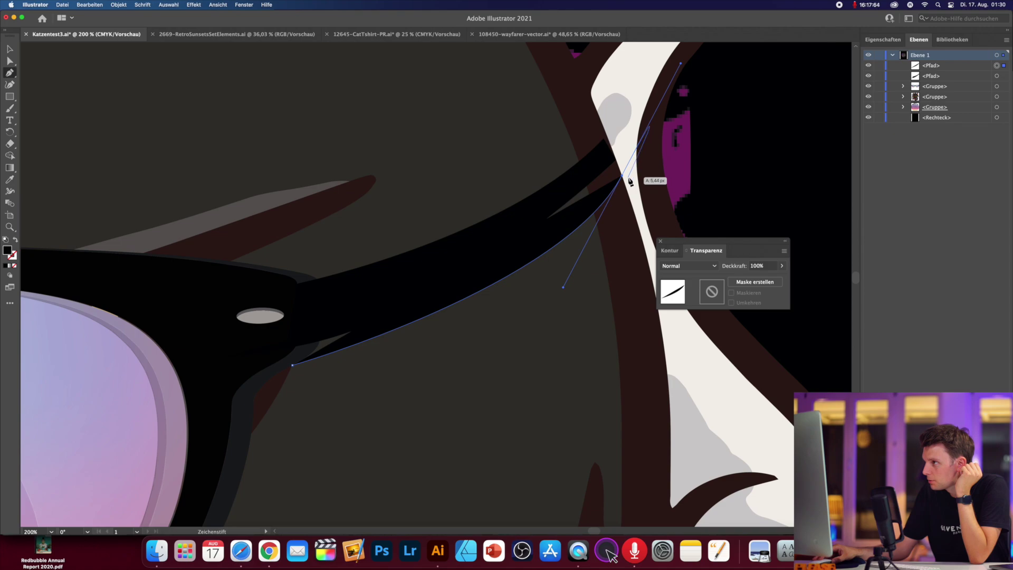
click(615, 160)
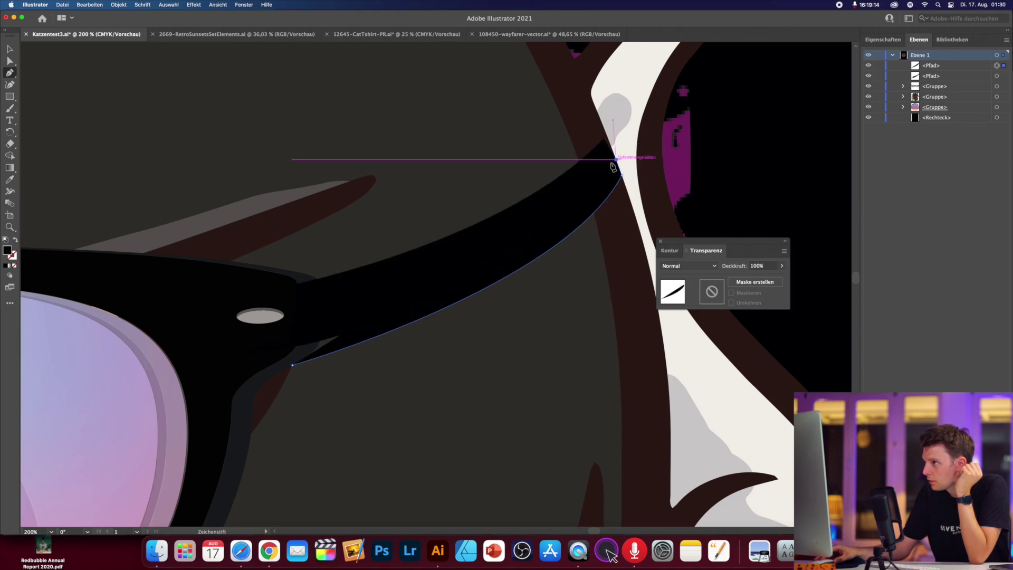
click(476, 241)
click(304, 303)
click(289, 310)
click(280, 334)
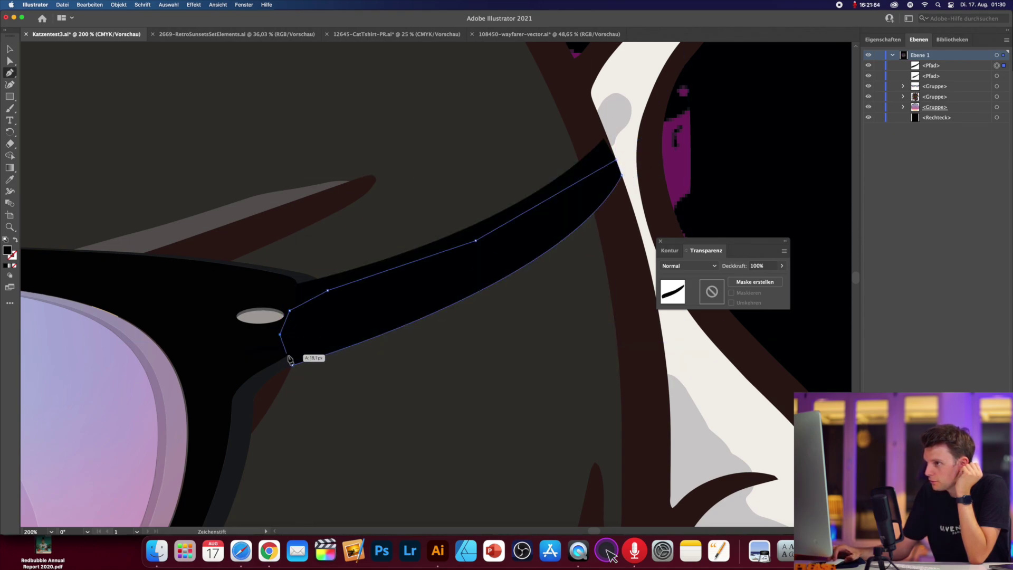
click(292, 365)
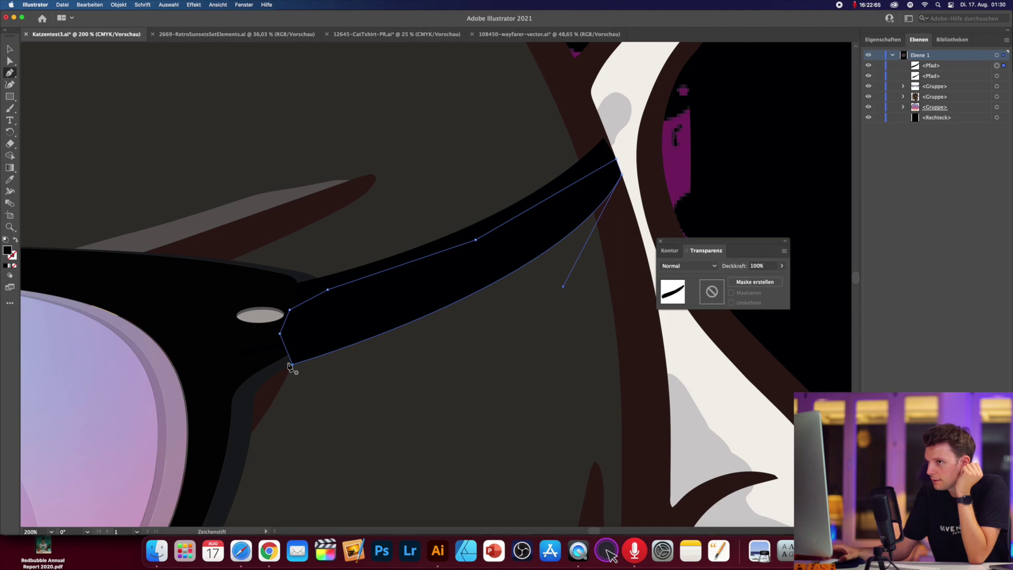
Fill the second temple-arm shape with dark grey 1E1E1E
double_click(7, 251)
click(444, 449)
text(424242)
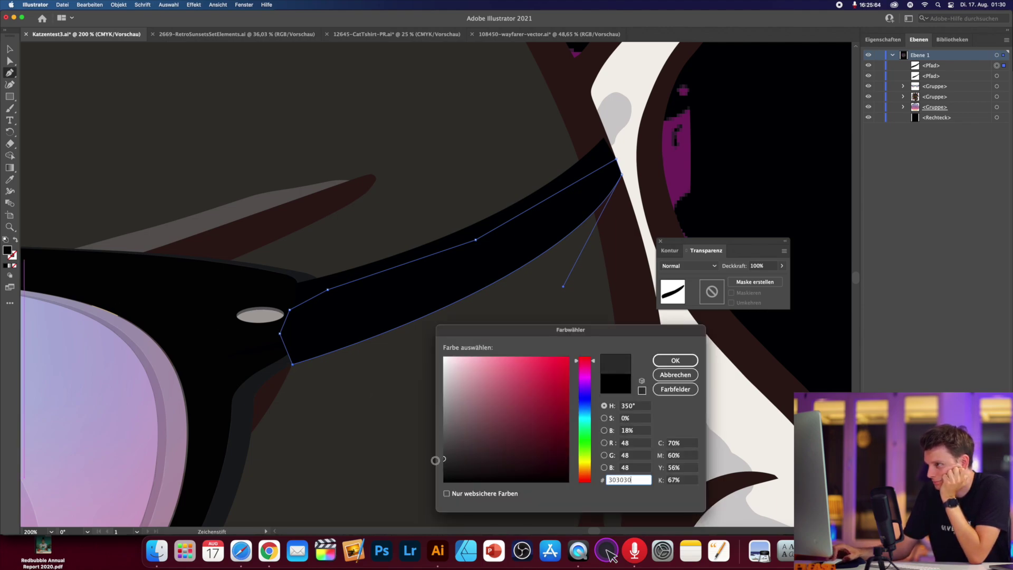
click(663, 362)
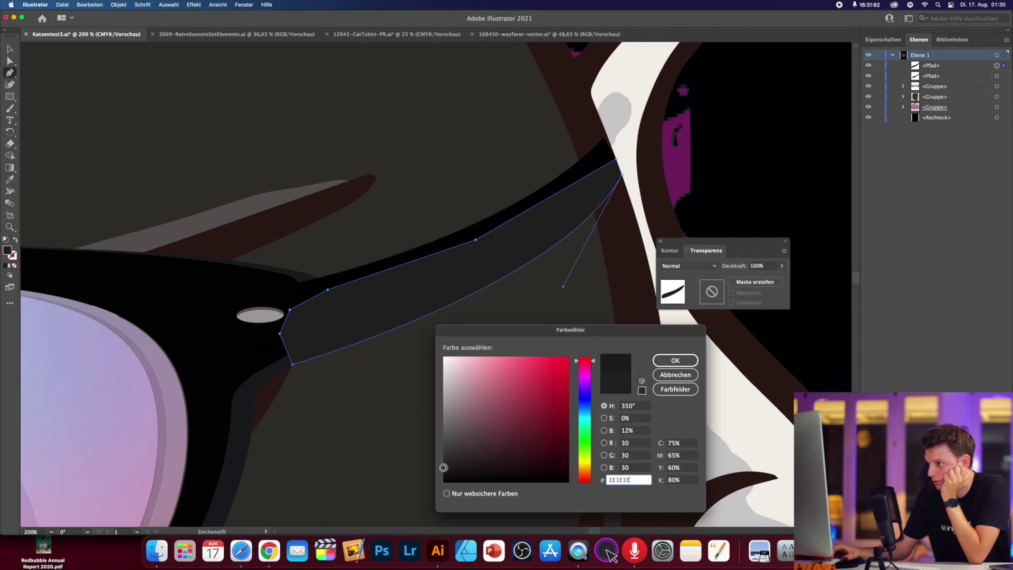
click(666, 360)
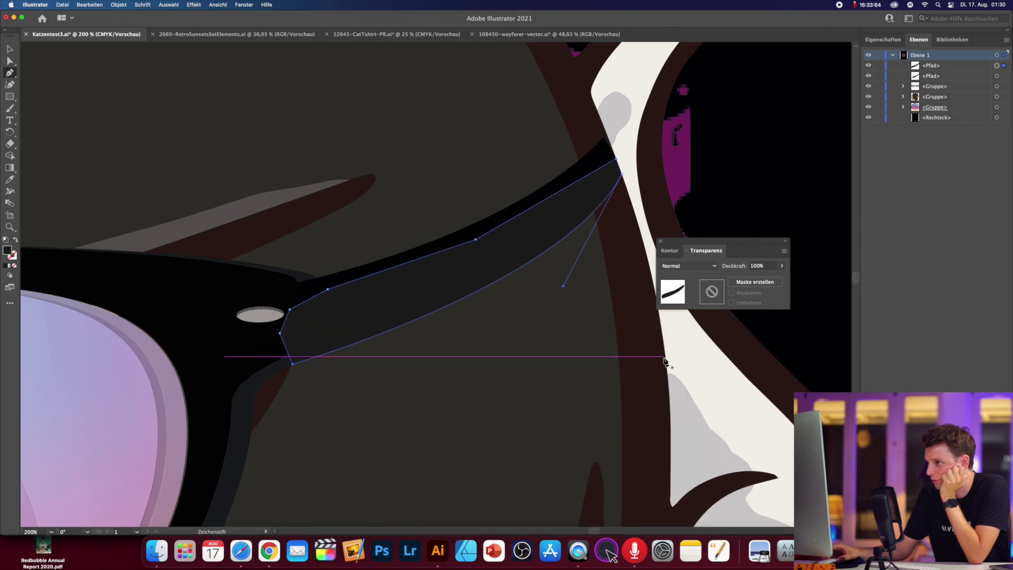
Move the grey shape behind the black temple arm and shift its hinge-side anchor points inward to tuck them under the arm
drag(928, 66, 929, 83)
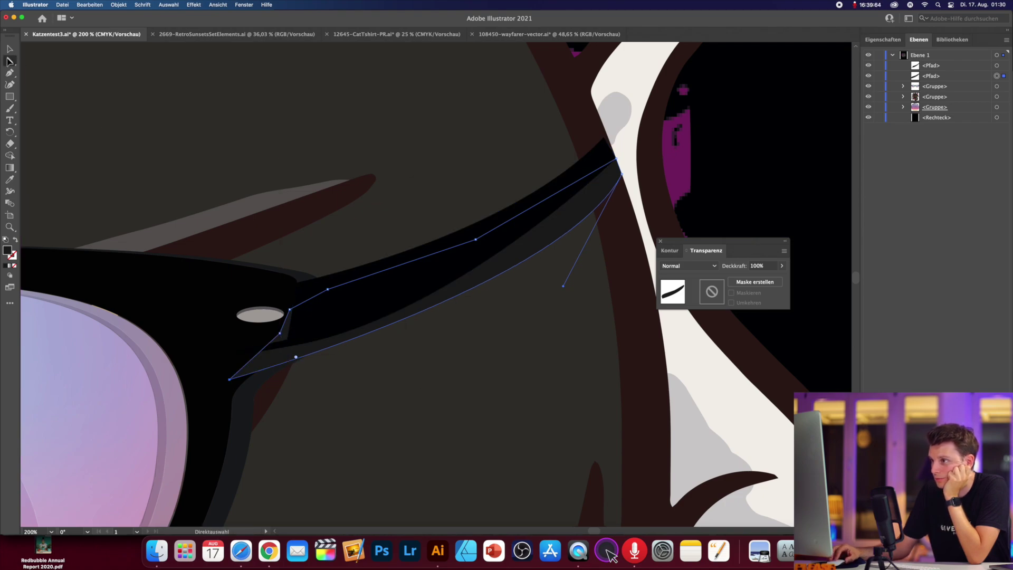
key(Return)
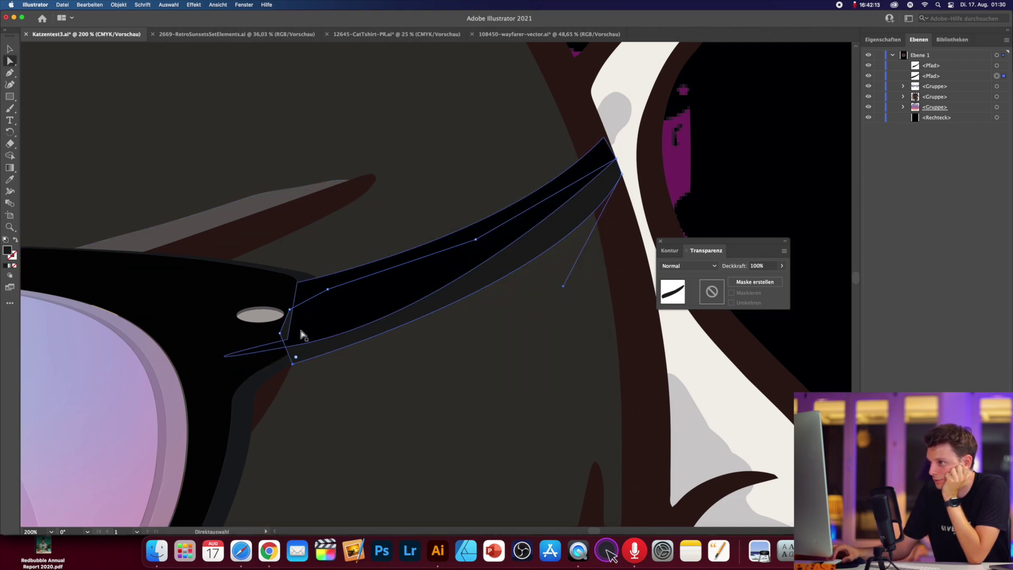
drag(279, 336, 294, 336)
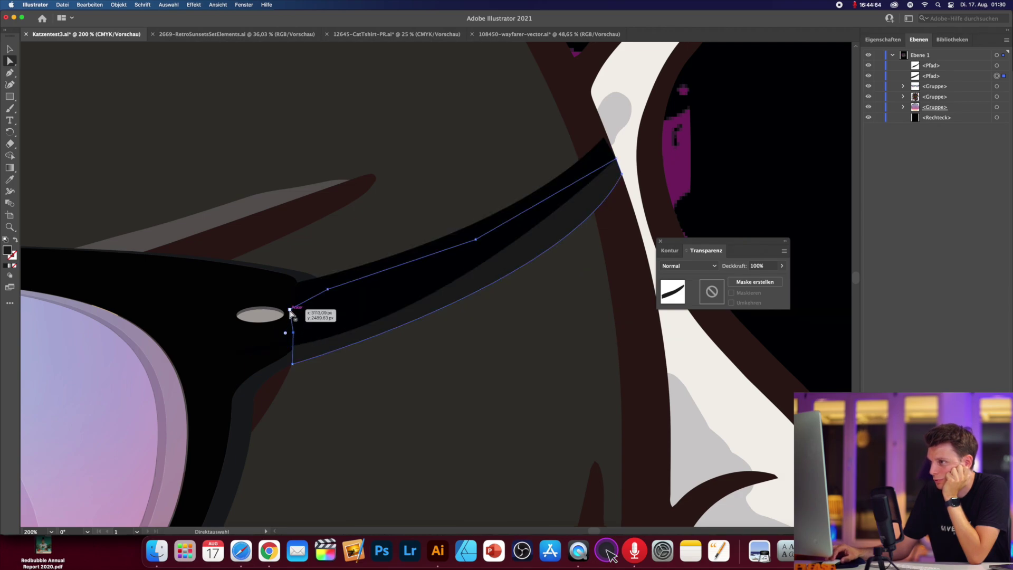
drag(290, 309, 296, 310)
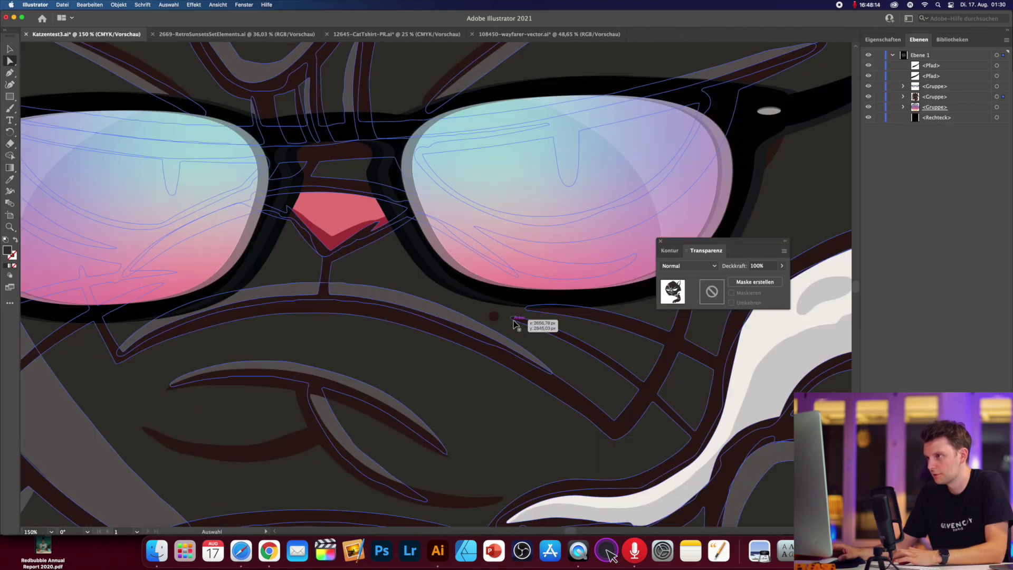
Add an area text frame about 3960 px wide and 1346 px high below the cat, and set its text colour to white FFFFFF
scroll(517, 323, down, 2)
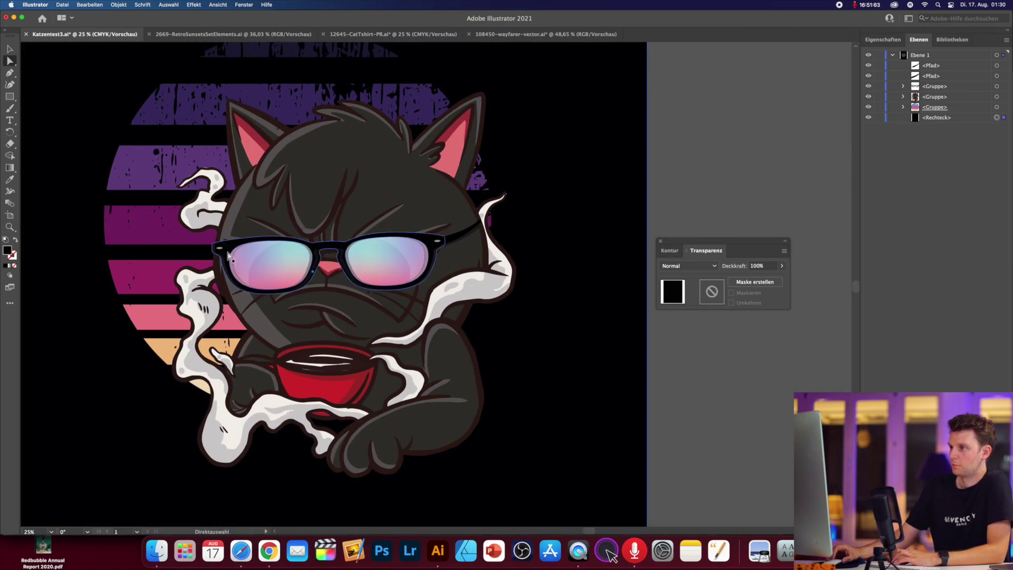
scroll(589, 378, down, 2)
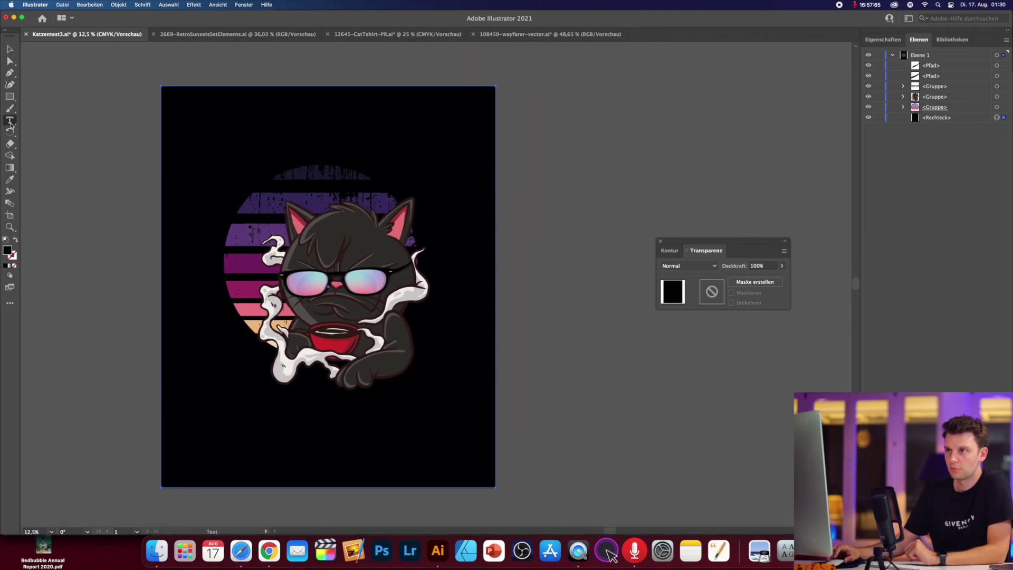
drag(188, 387, 474, 477)
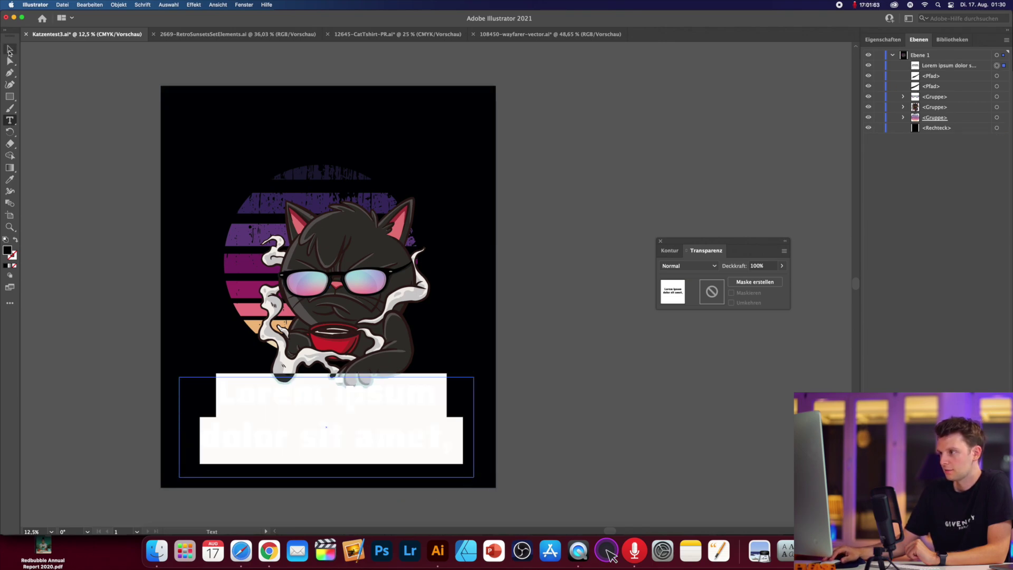
click(661, 242)
click(882, 40)
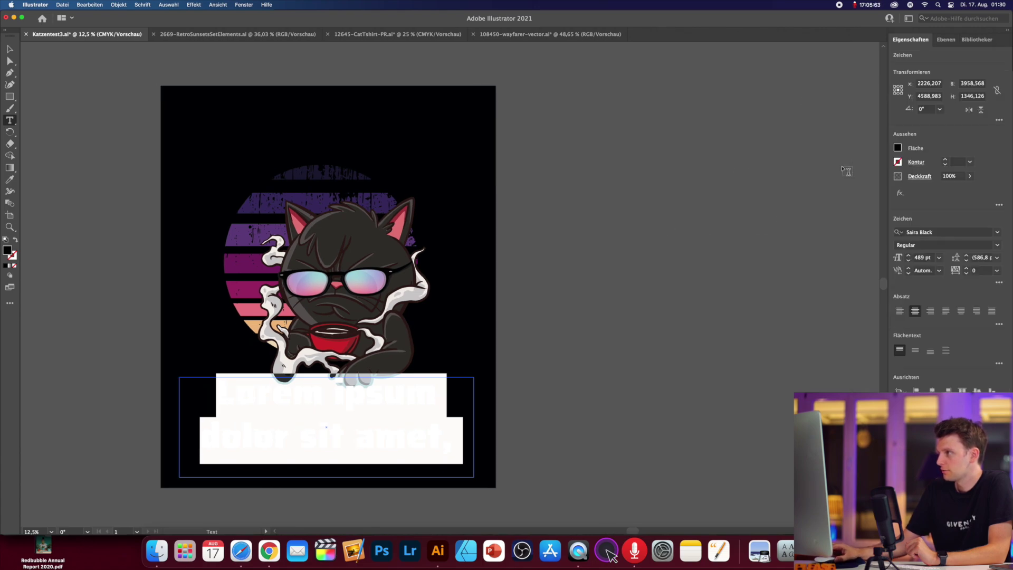
double_click(9, 251)
text(FFFFFF)
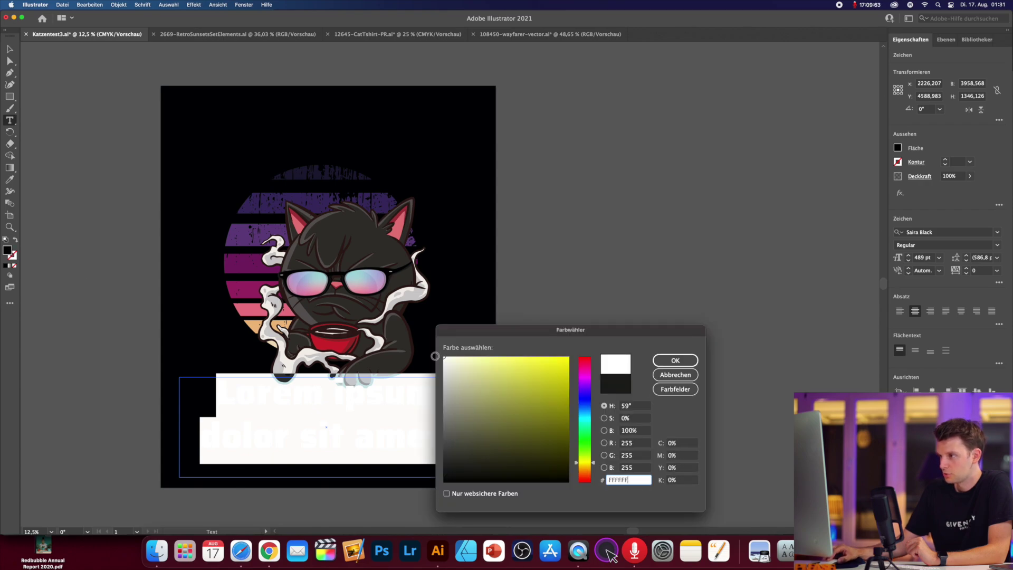
key(Return)
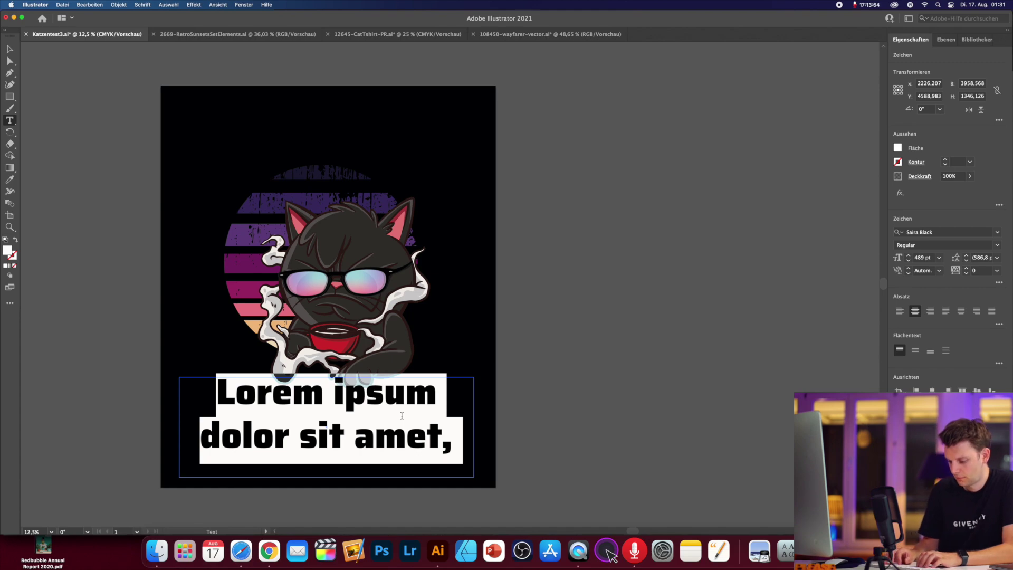
Replace the placeholder text with "OR MORNINGS OR PEOPLE" in capitals
text(OR MI)
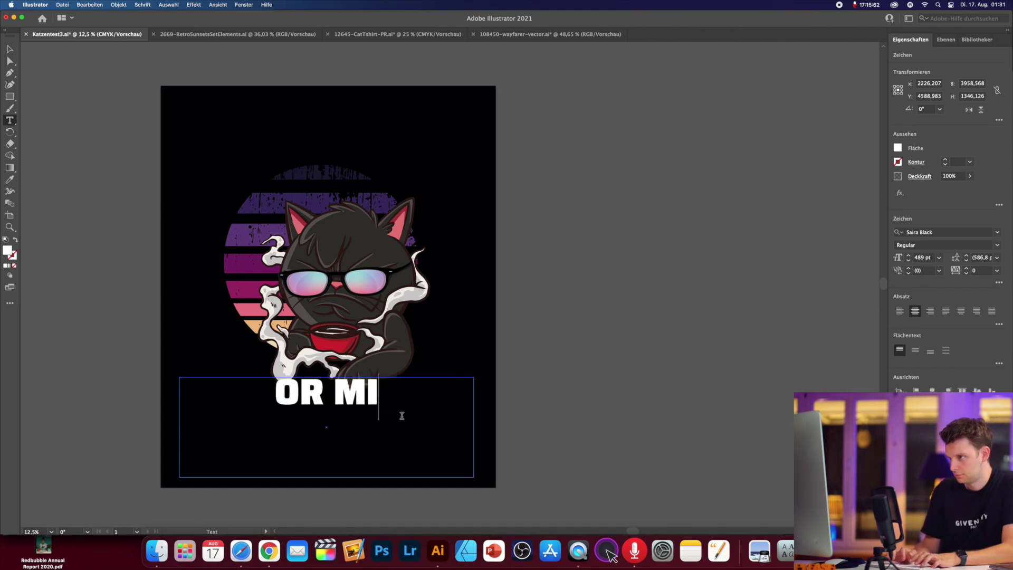
key(BackSpace)
text(ORNINGS )
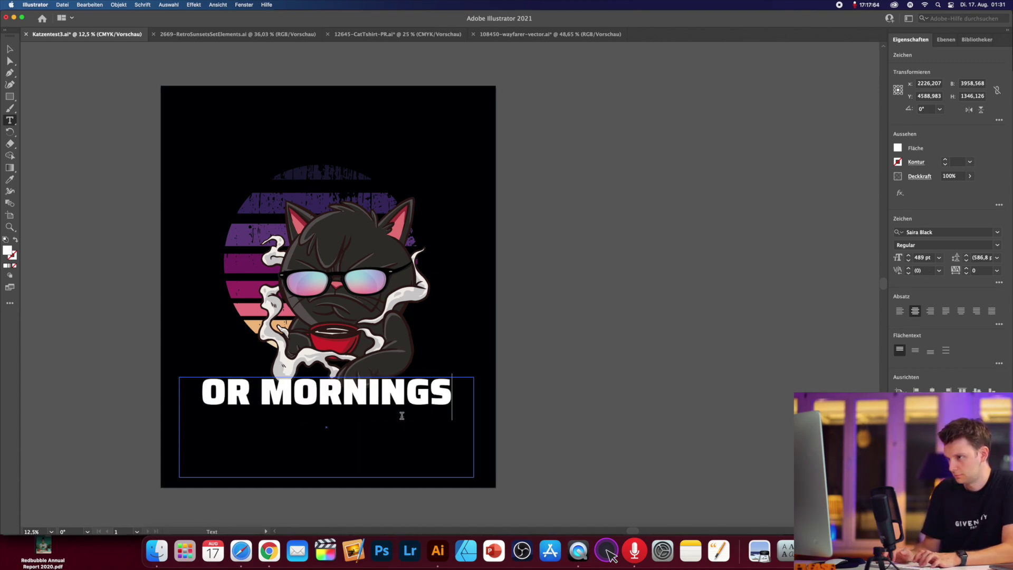
text(OR PEOPLE)
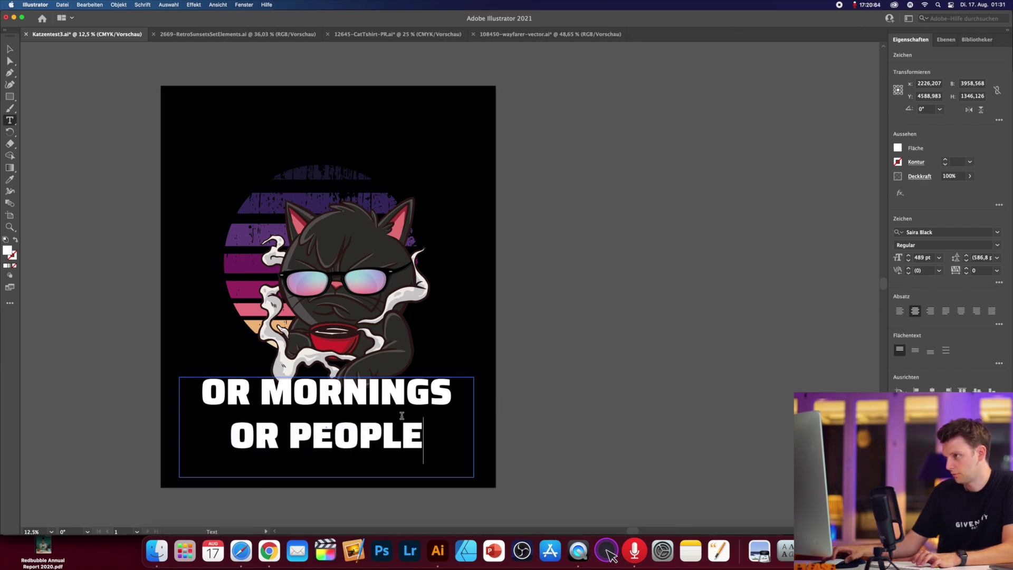
Widen the text frame to the full 4500 px artboard width and keep its text centre-aligned
scroll(425, 412, down, 1)
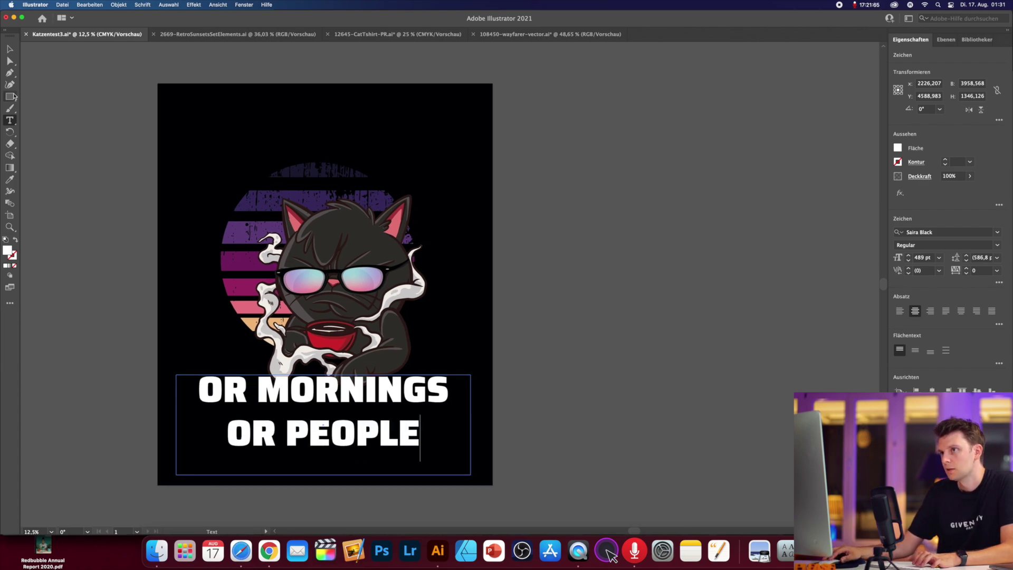
click(8, 48)
drag(180, 426, 158, 425)
drag(470, 424, 493, 425)
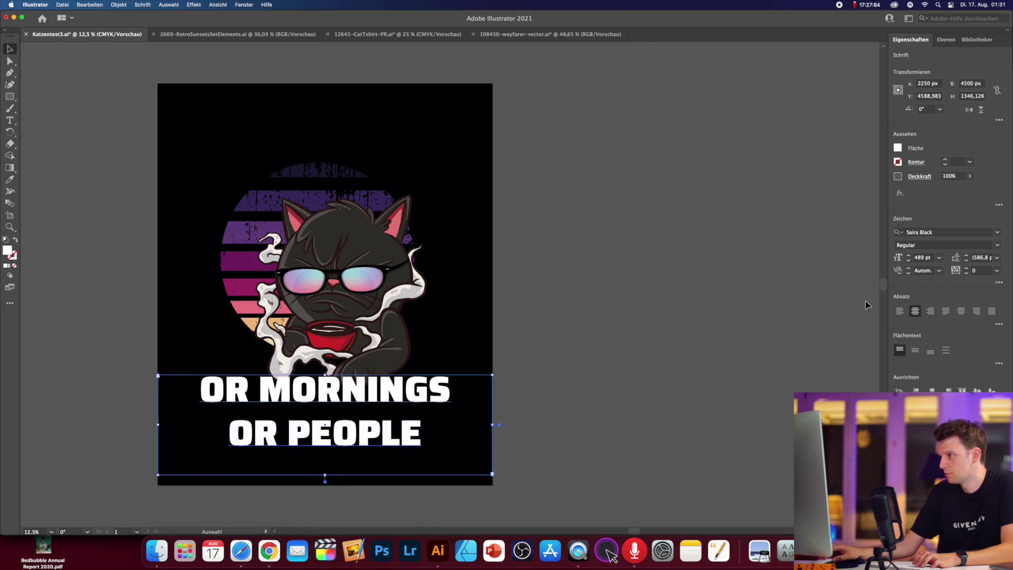
click(900, 310)
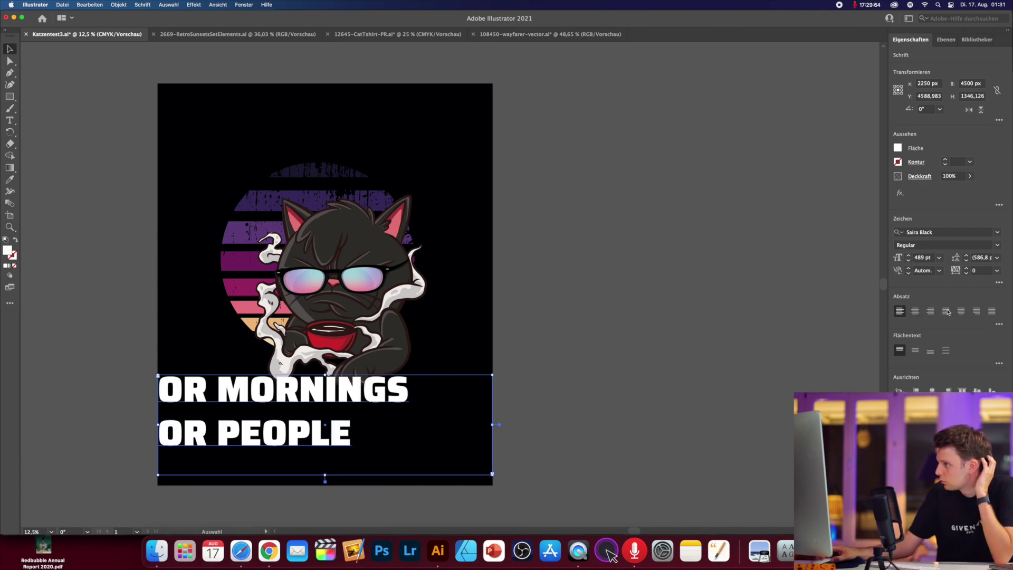
click(916, 311)
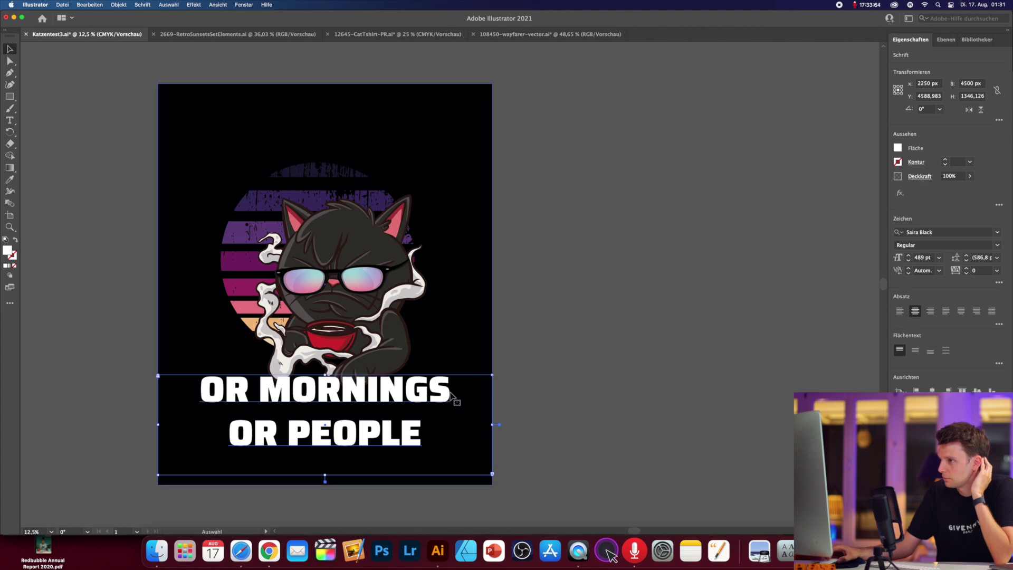
Enlarge the "OR MORNINGS" line to a font size of 619 pt
double_click(416, 432)
drag(456, 387, 193, 381)
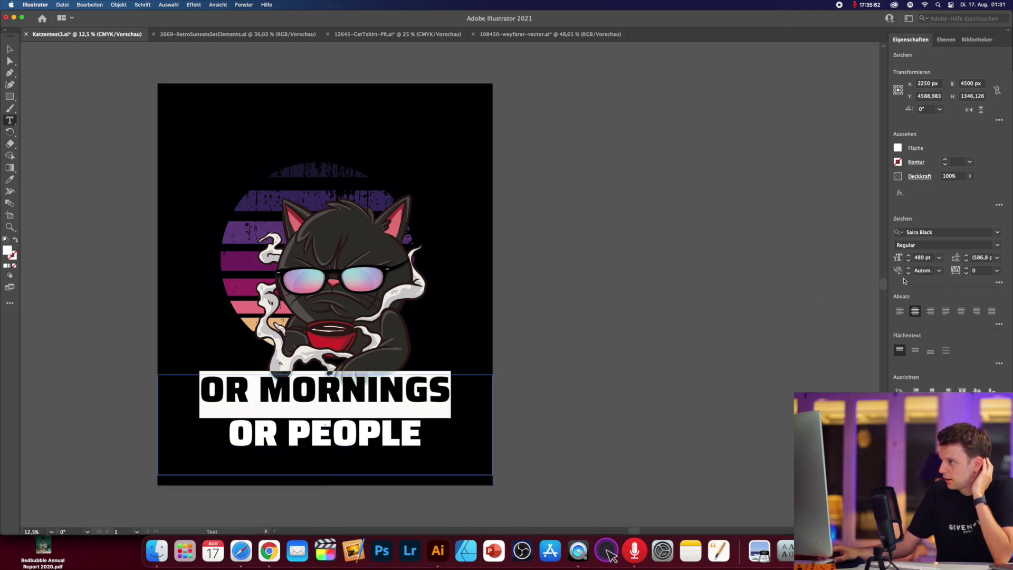
click(919, 258)
scroll(918, 258, up, 15)
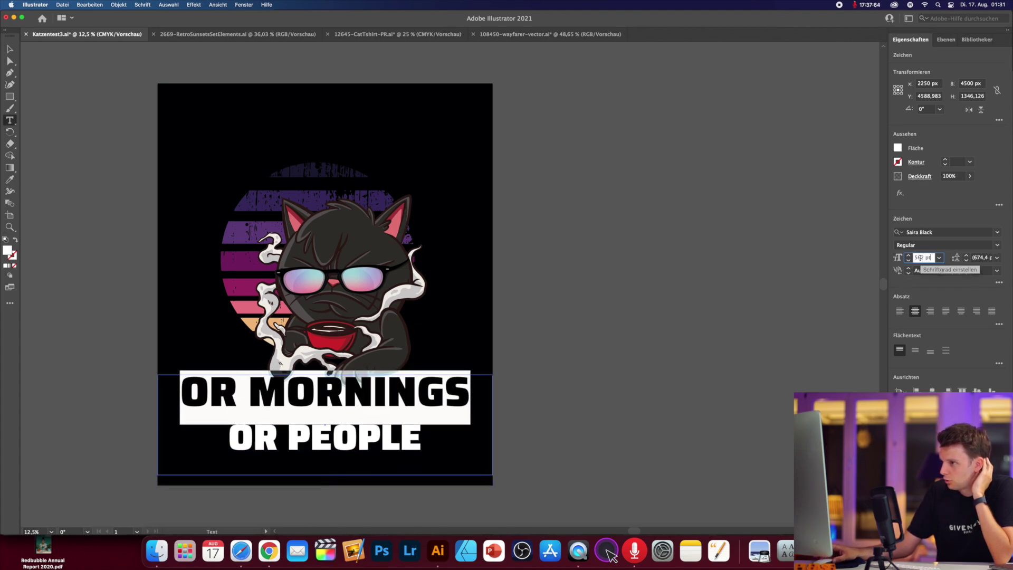
scroll(919, 258, up, 12)
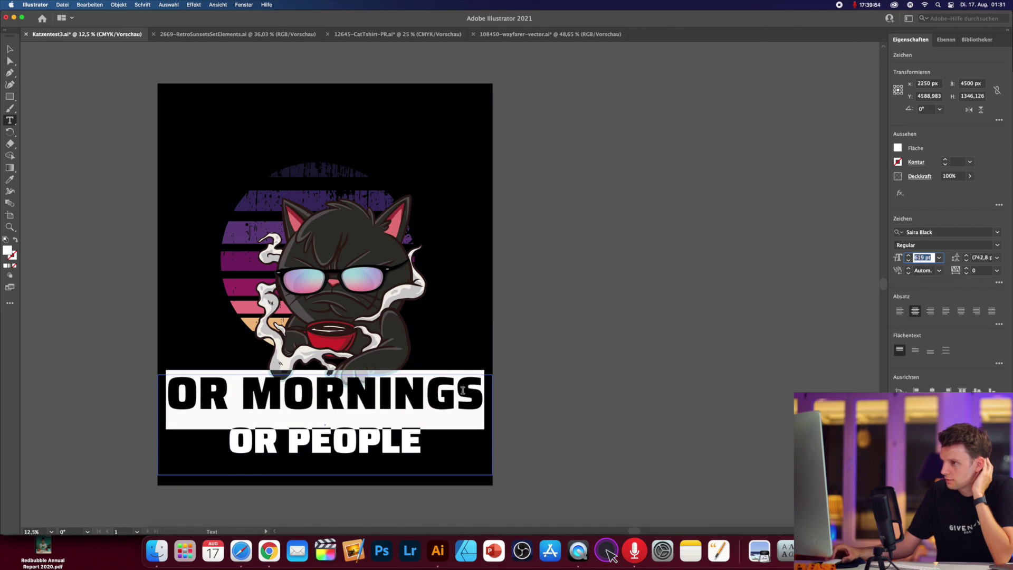
Reduce the "OR PEOPLE" line to a font size of 435 pt and finish editing the text
drag(427, 439, 196, 429)
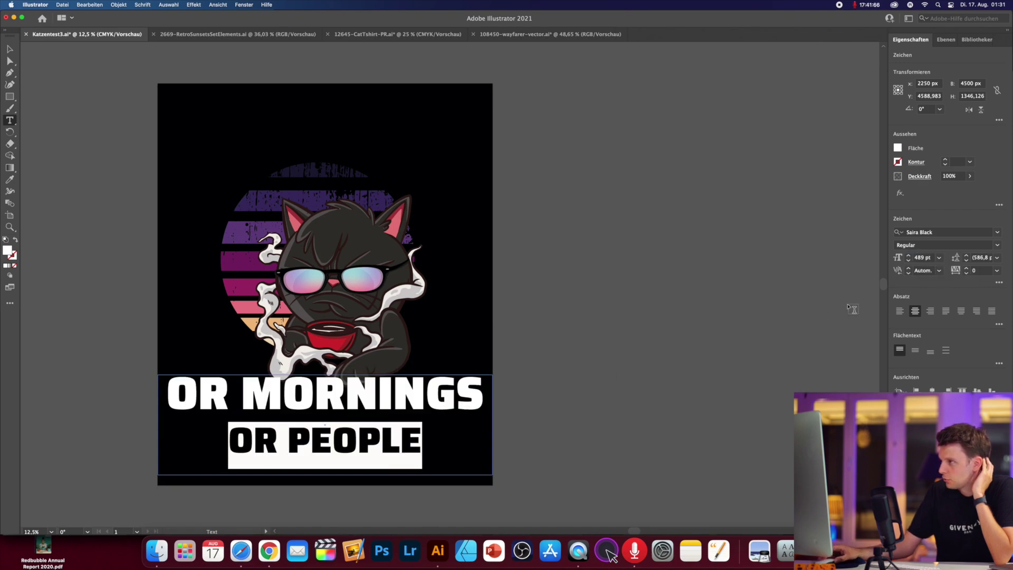
click(923, 258)
scroll(922, 258, down, 9)
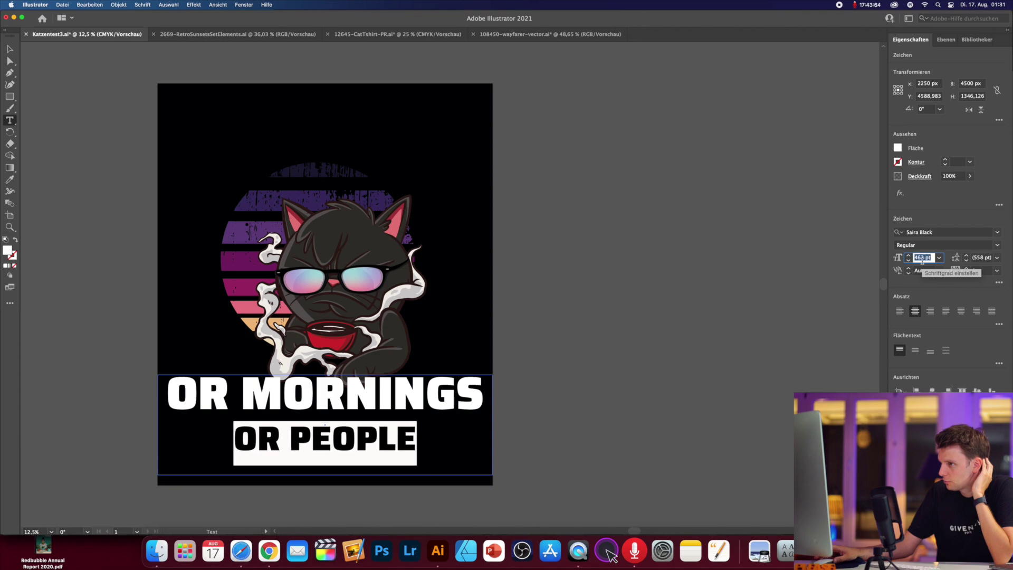
scroll(922, 258, down, 2)
click(610, 367)
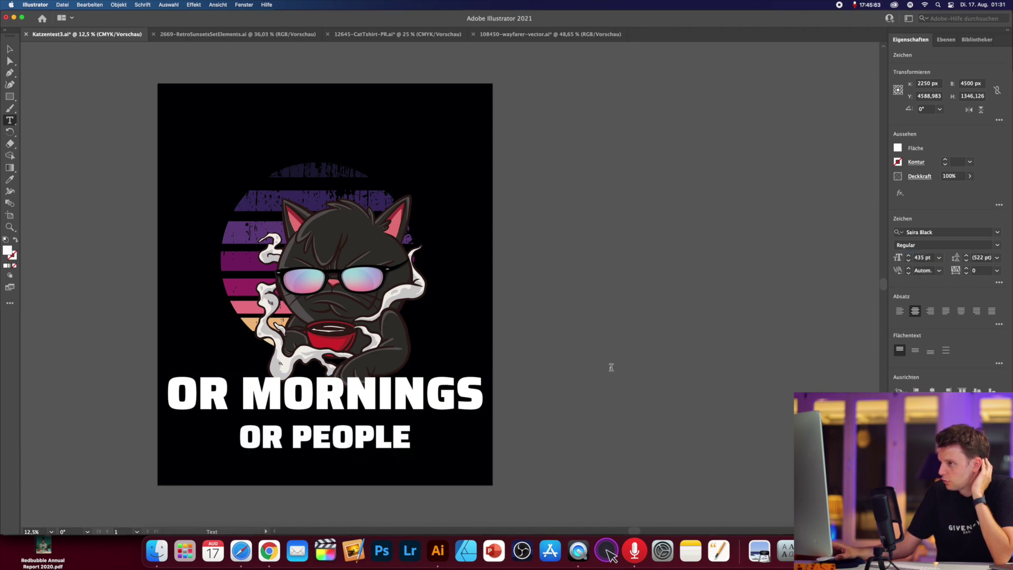
key(Escape)
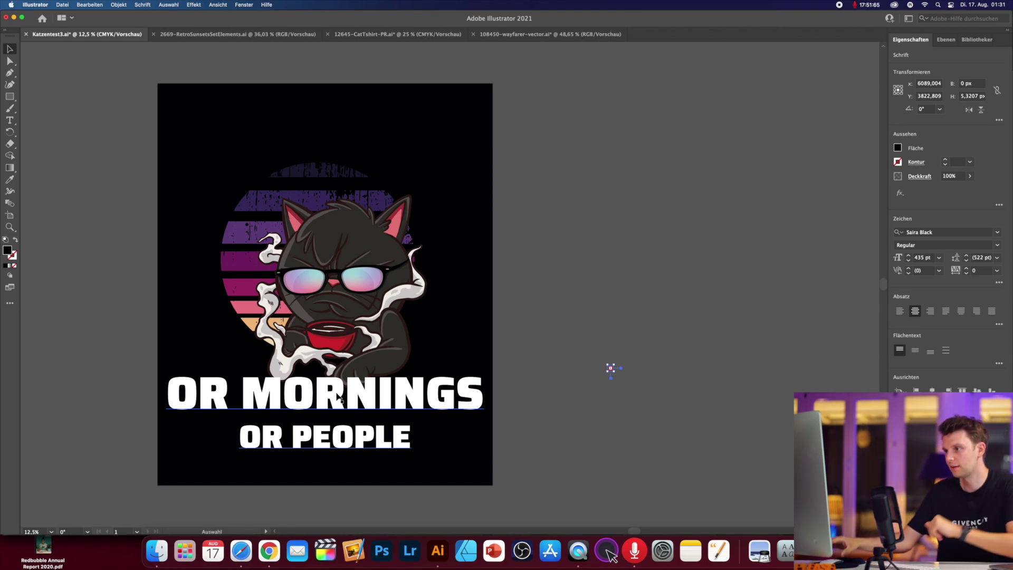
Move the lower slogan up slightly to about Y 4557 px and stack it behind the cat but in front of the sunset
drag(331, 401, 312, 399)
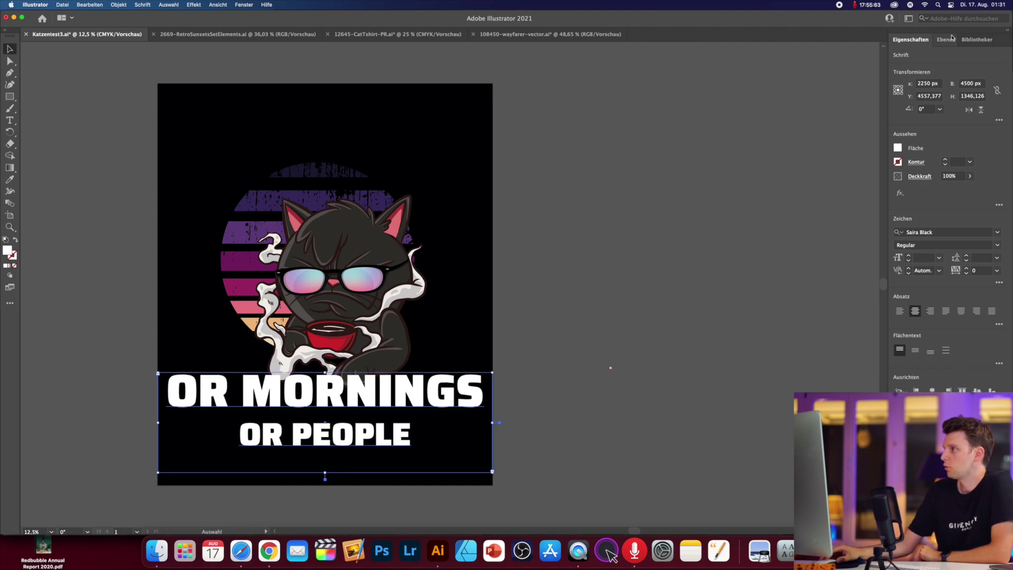
click(949, 40)
drag(945, 77, 943, 122)
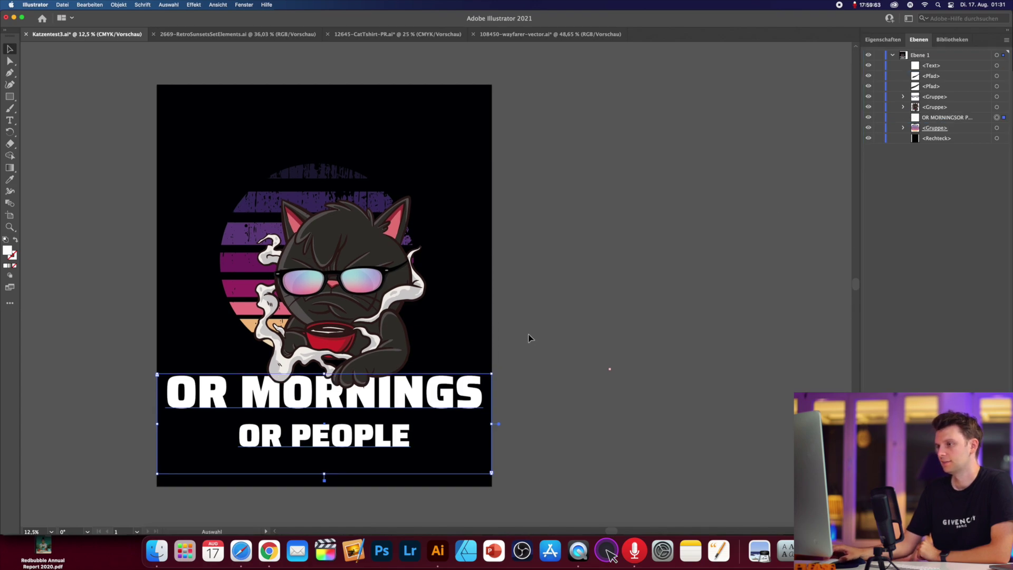
click(529, 335)
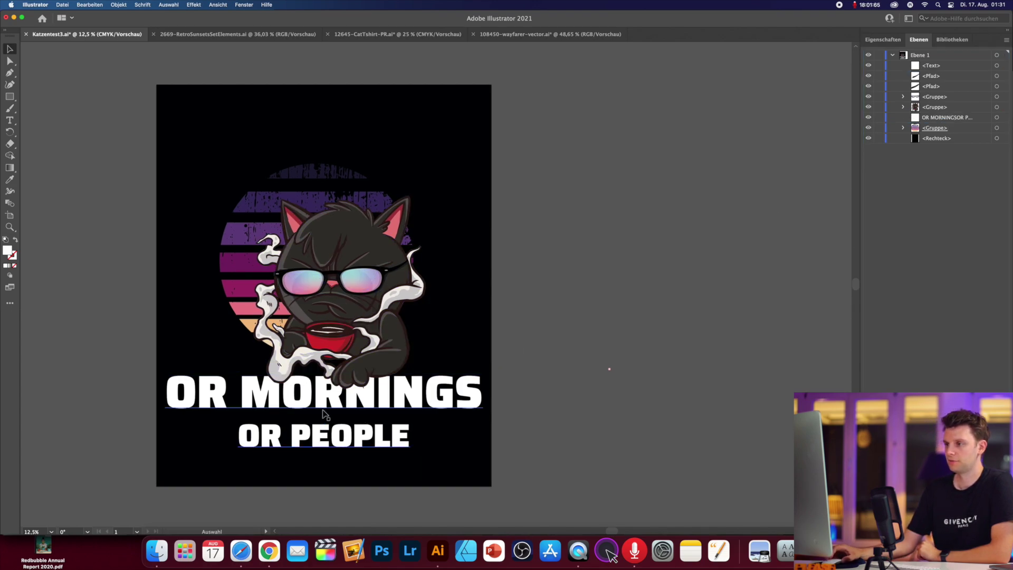
Duplicate the lower slogan above the cat and replace the copy's wording with "I HATE MORNINGPEOPLE"
click(312, 405)
drag(312, 405, 366, 125)
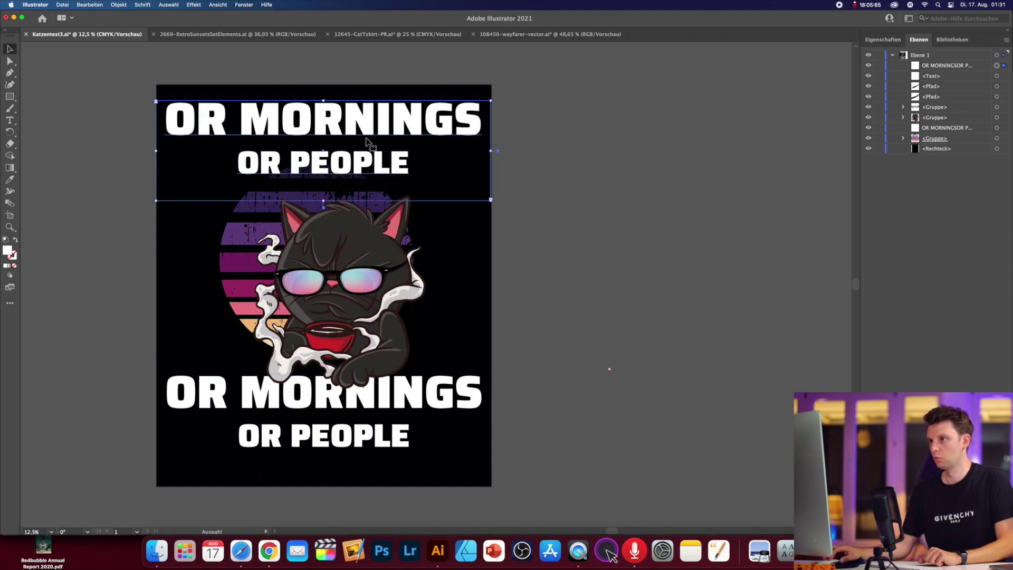
double_click(410, 162)
key(super+a)
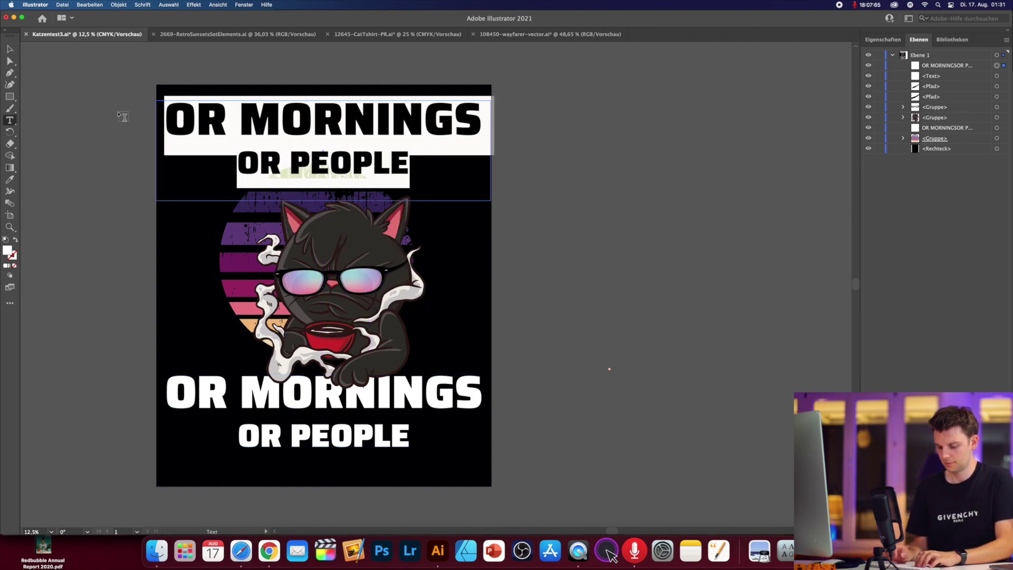
text(I HATE )
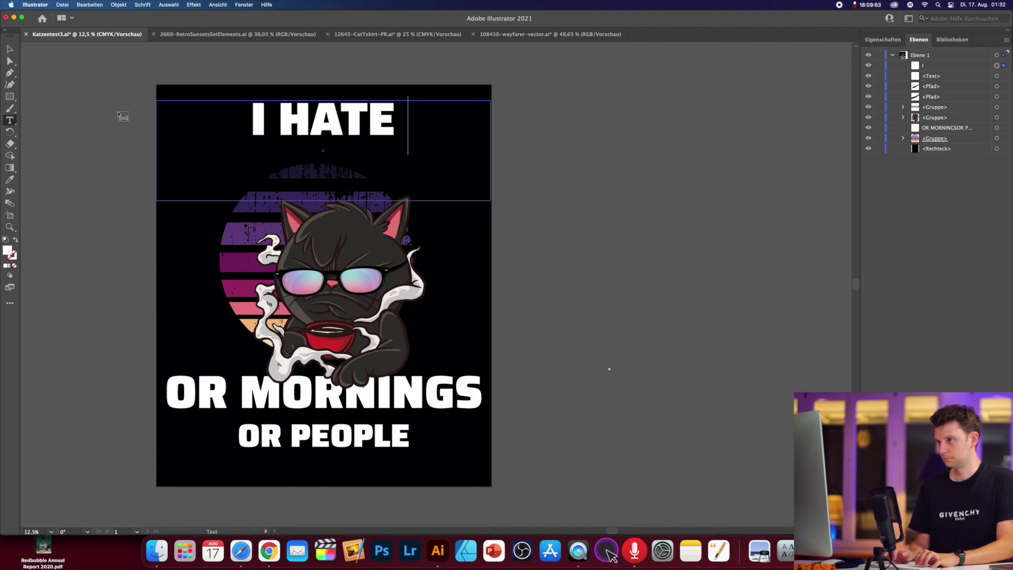
text(MORING)
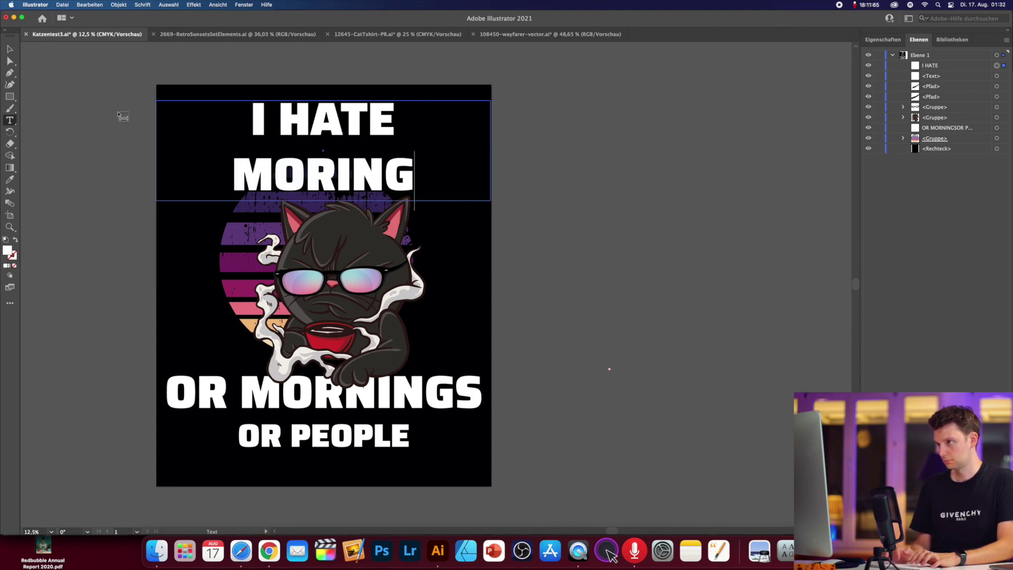
key(BackSpace)
key(BackSpace)
key(BackSpace)
text(NINGP)
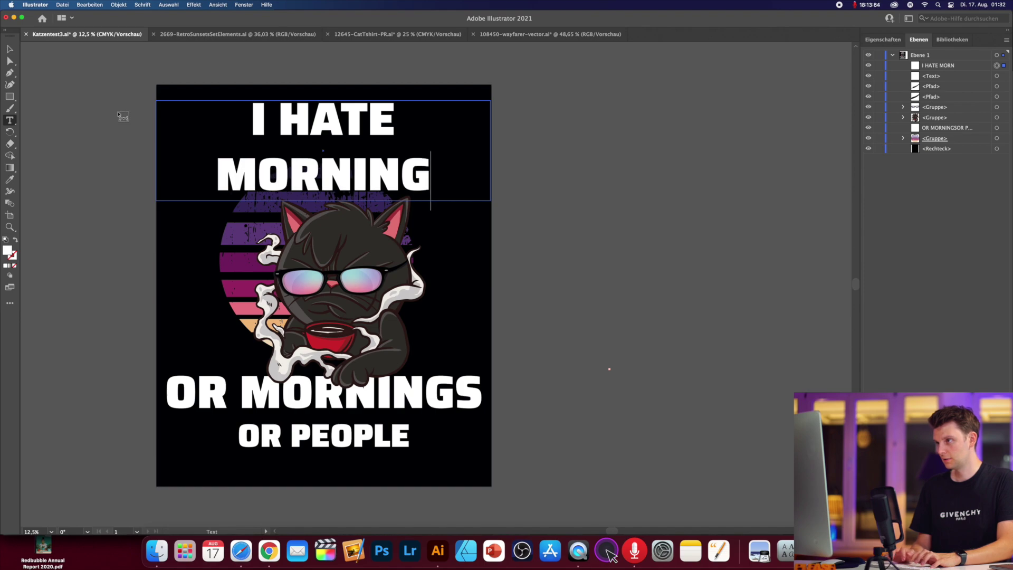
text(EOPLE)
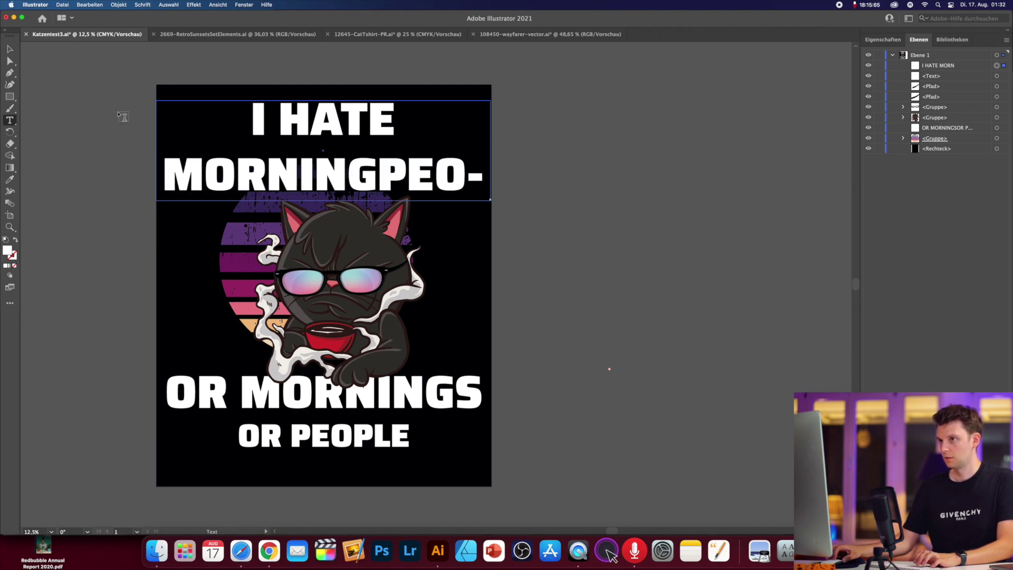
scroll(120, 114, down, 2)
click(11, 51)
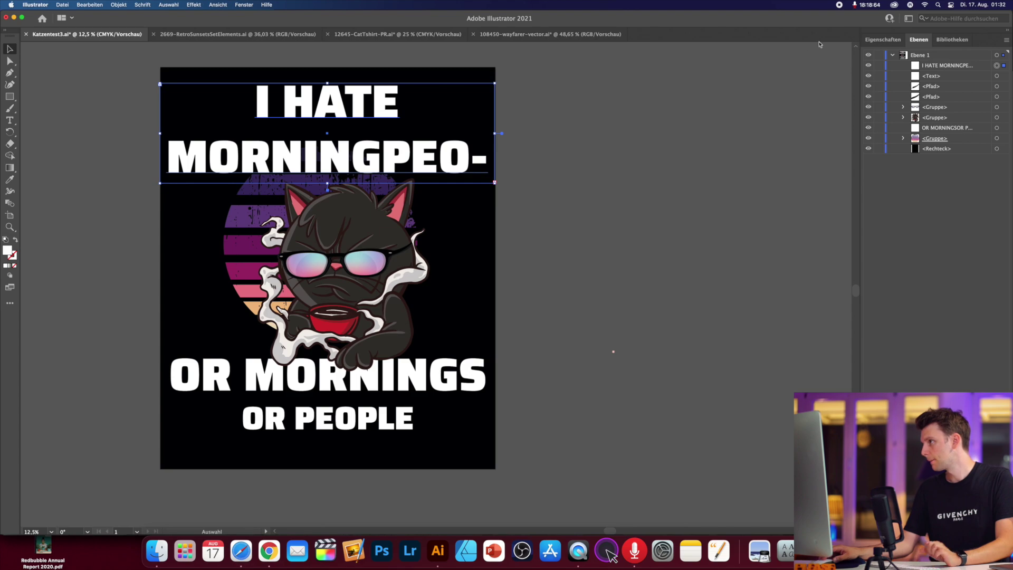
Set the font size of the "I HATE MORNINGPEOPLE" text to 513 pt so that the second word fits on one line
click(883, 40)
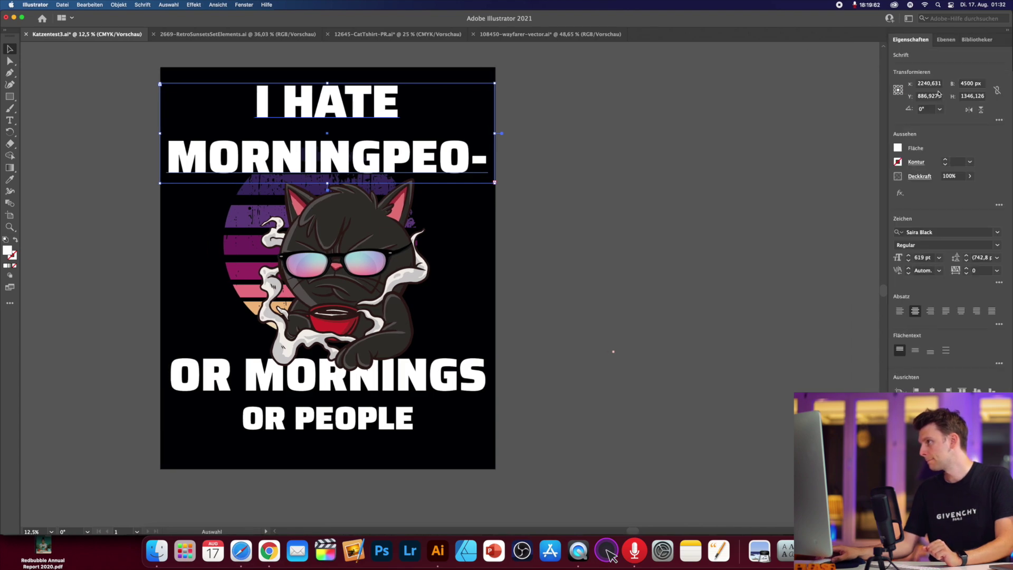
click(919, 258)
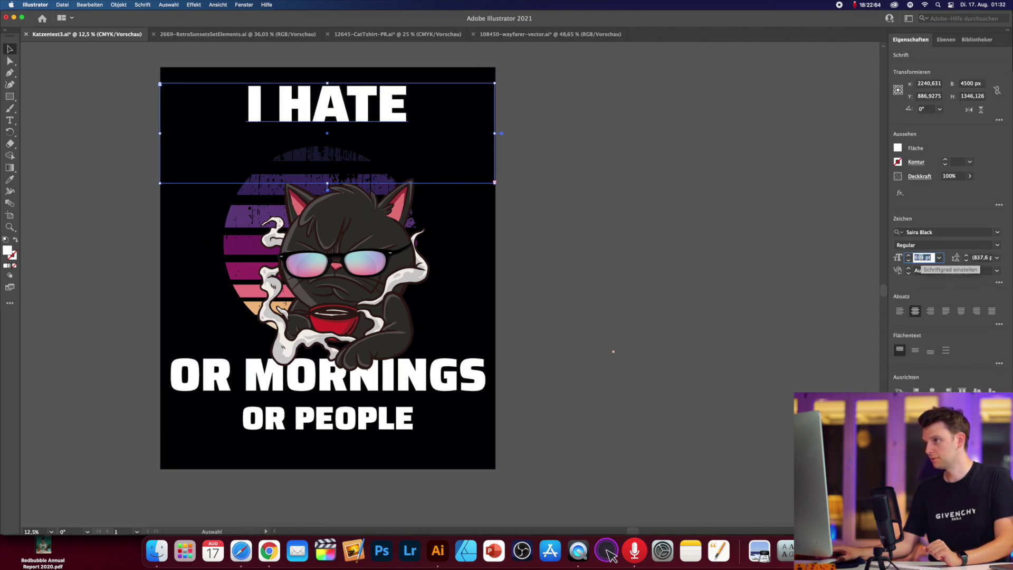
text(597)
key(Return)
text(524)
key(Return)
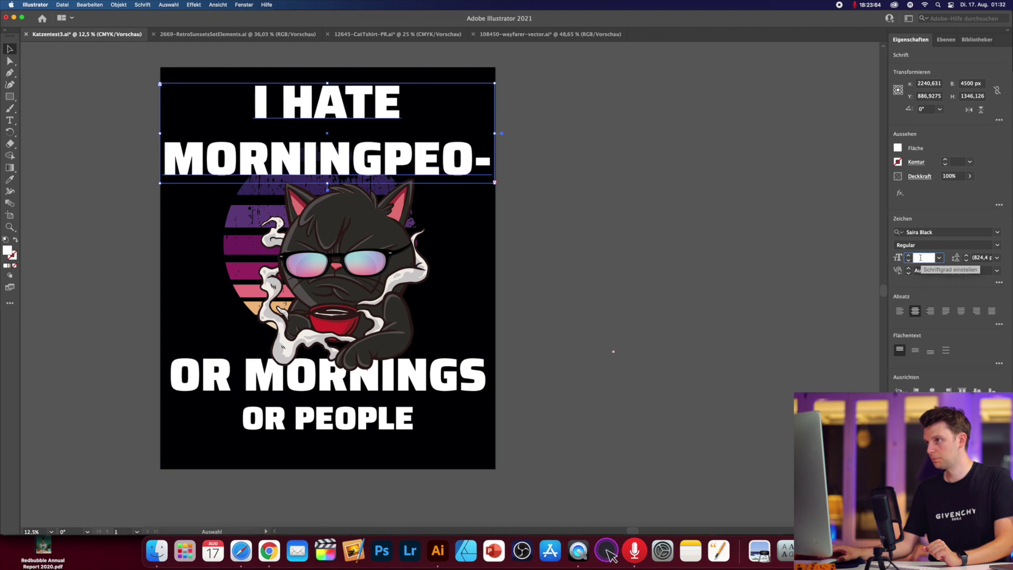
key(BackSpace)
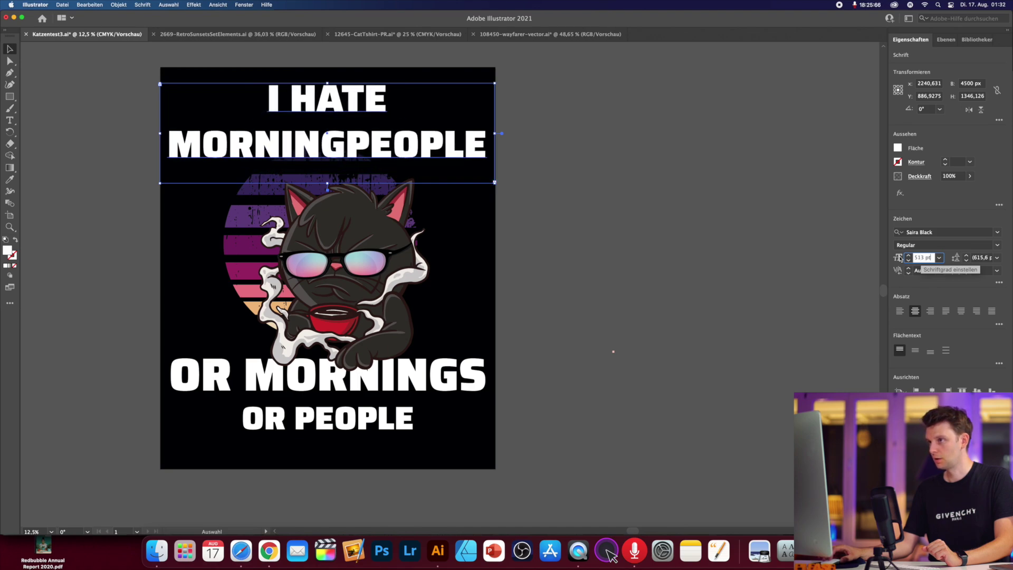
click(410, 106)
click(410, 139)
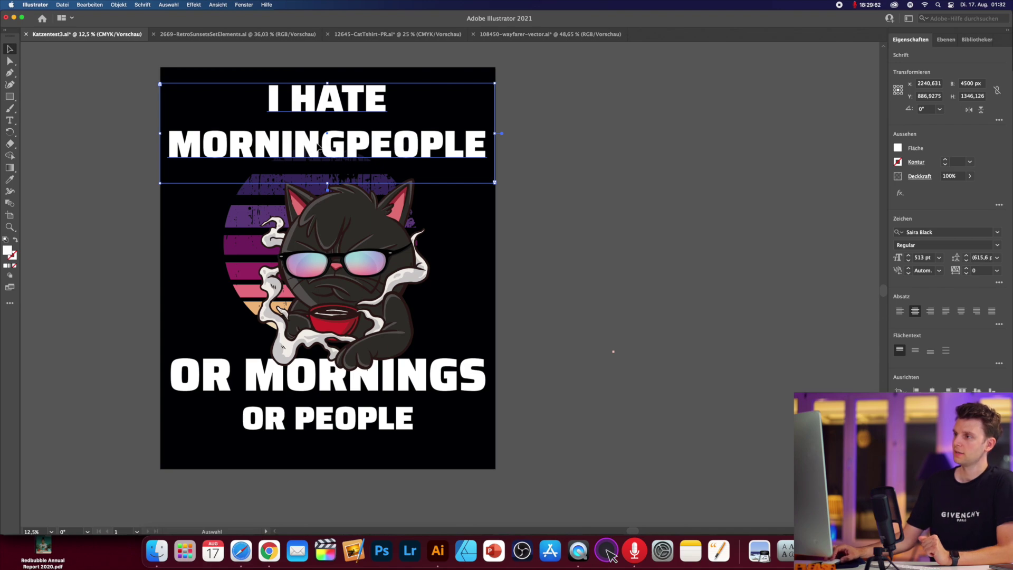
Move the upper slogan down to about Y 1000 px and convert its text to outlines
drag(318, 144, 319, 152)
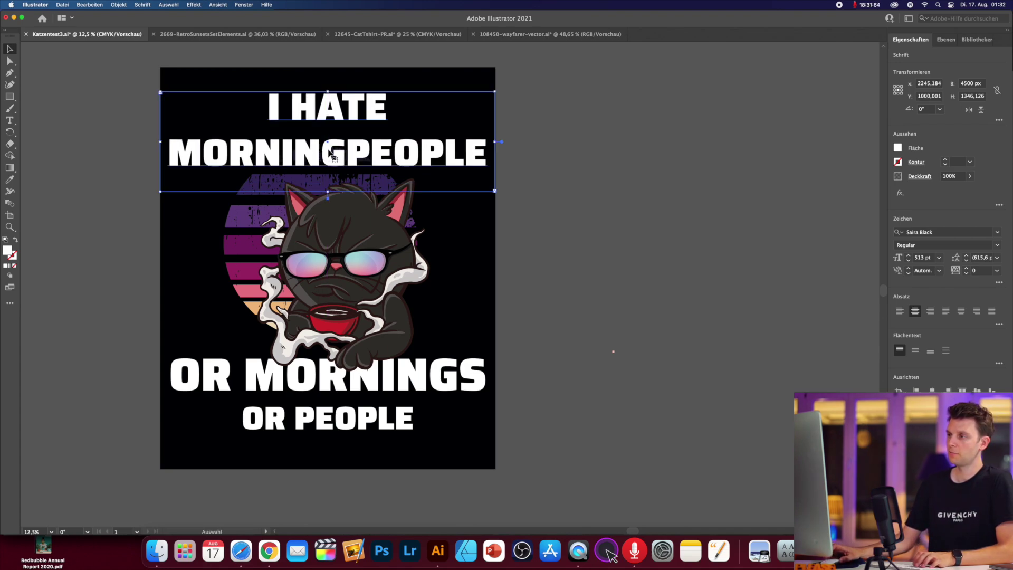
right_click(331, 152)
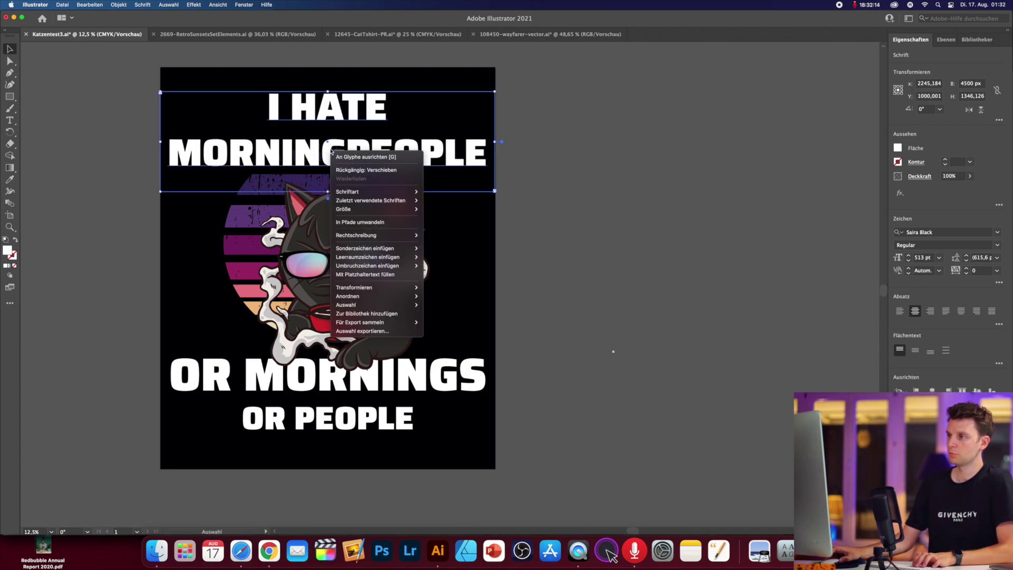
click(359, 222)
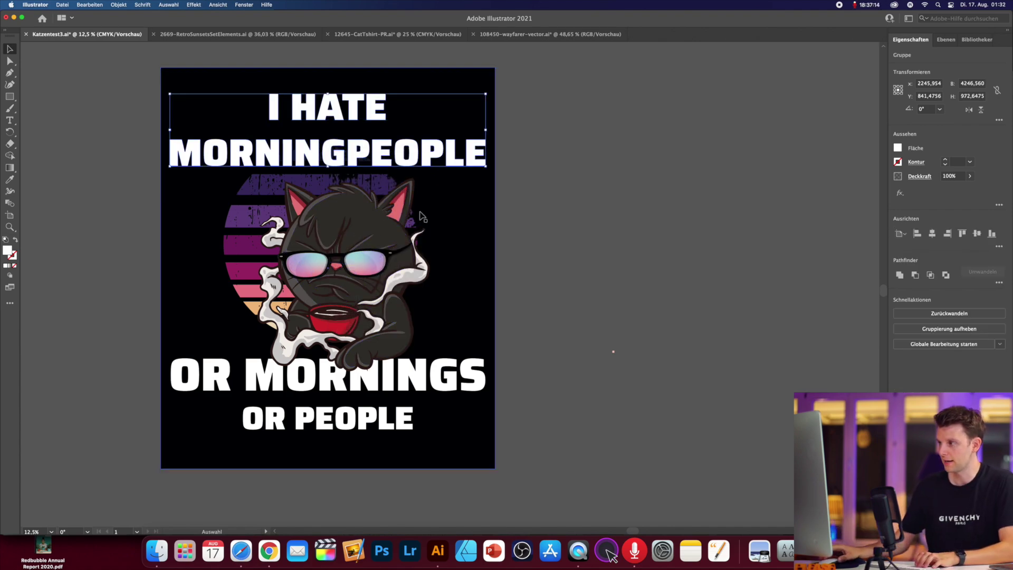
Fill the outlined upper slogan with a linear gradient at a 90° angle
scroll(422, 216, right, 3)
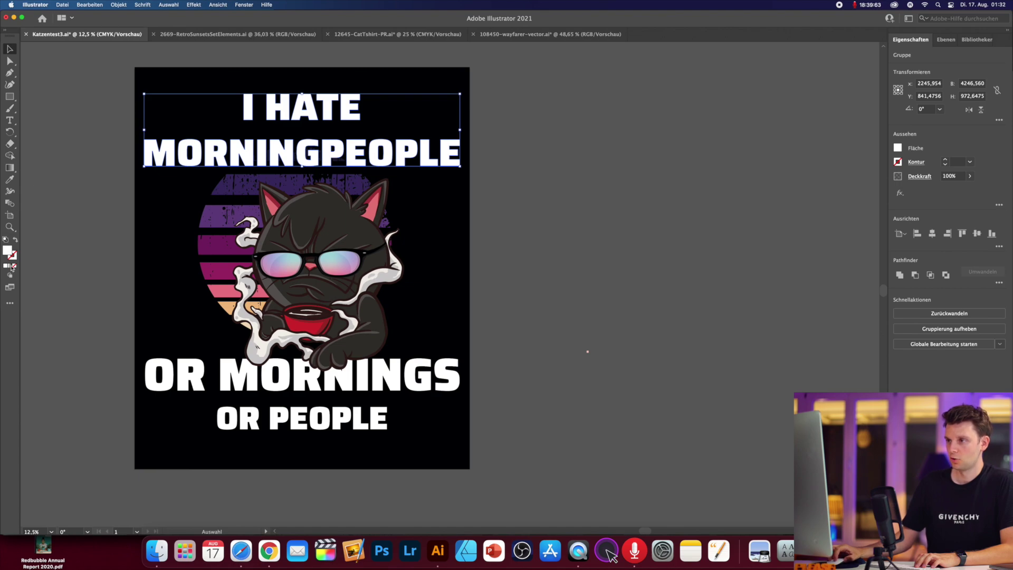
click(10, 266)
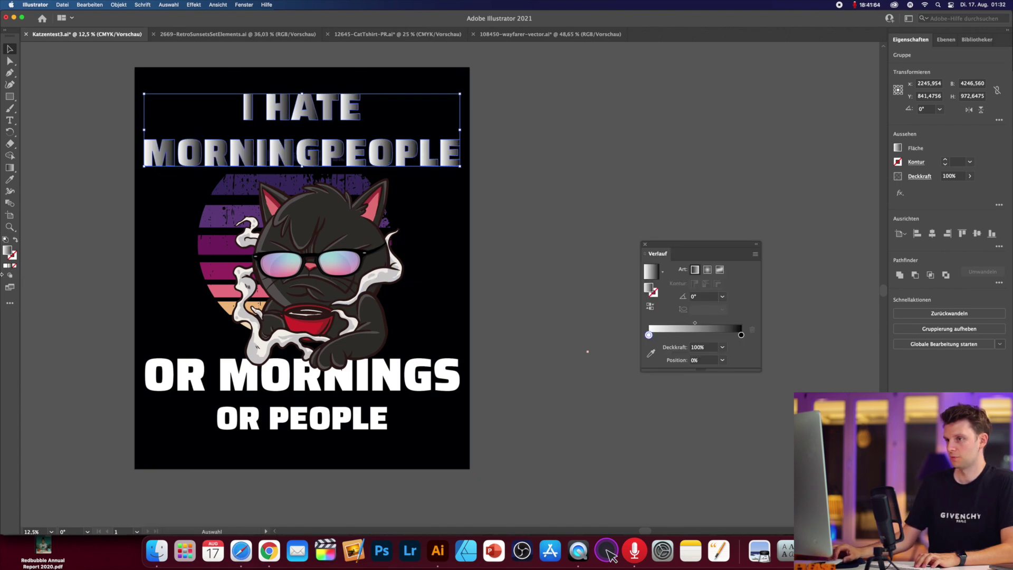
click(722, 297)
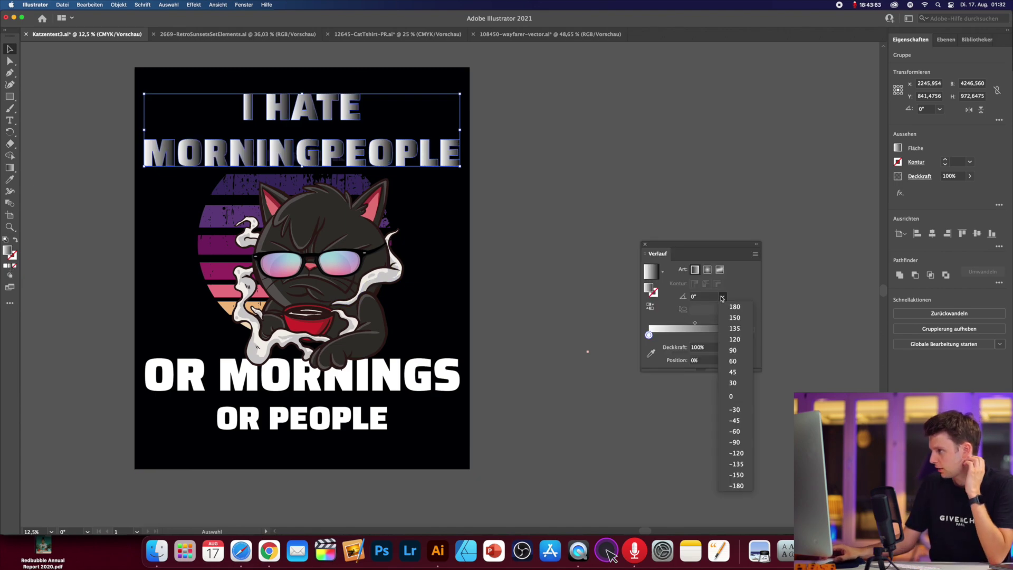
click(733, 350)
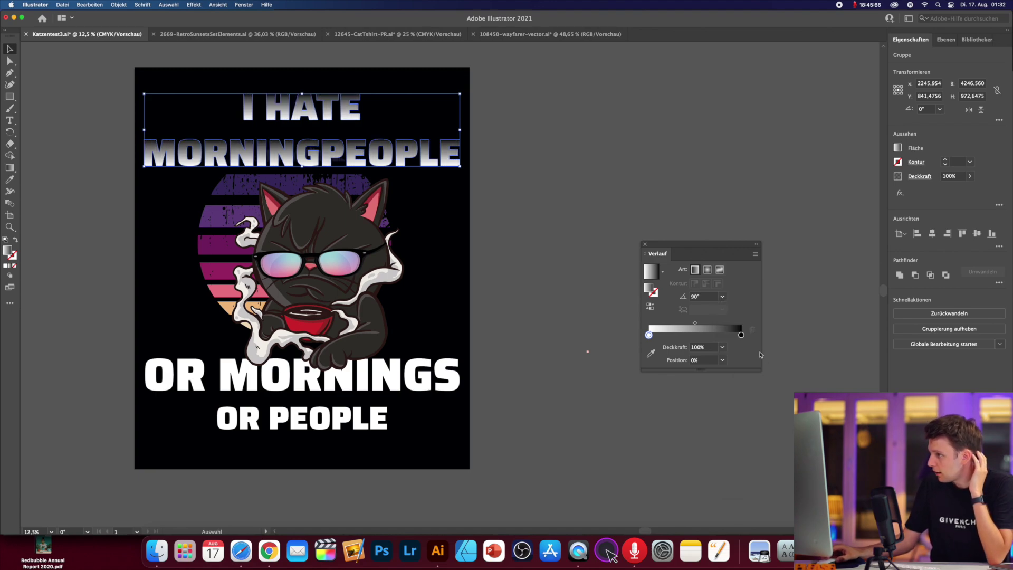
Recolour the gradient's black end stop with the dark purple sampled from the sunset's upper stripe
click(651, 353)
click(238, 180)
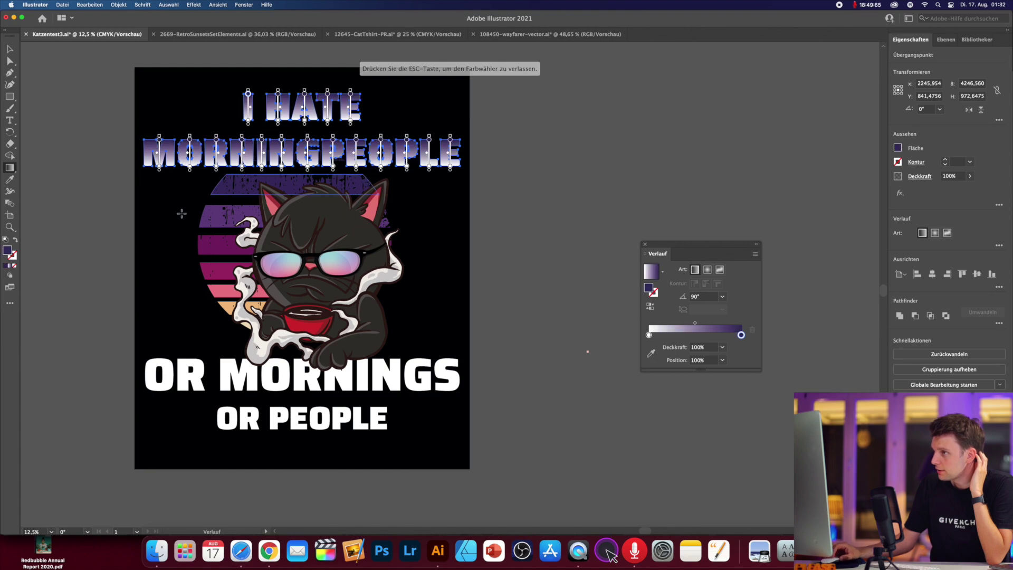
key(Escape)
click(9, 49)
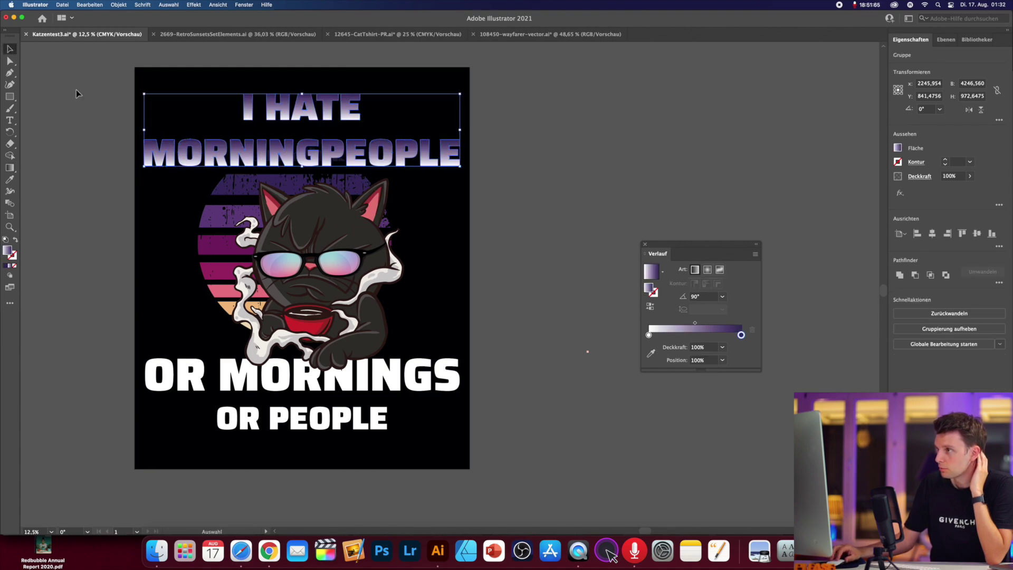
click(77, 91)
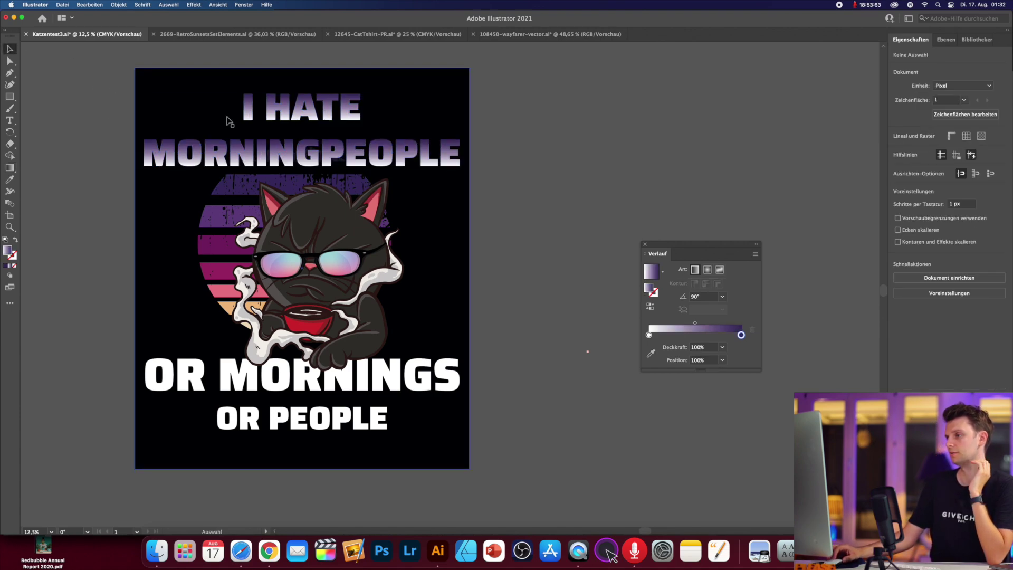
Recolour the gradient's white start stop with the light orange sampled from the sunset's lowest stripe, and deselect the slogan
click(338, 152)
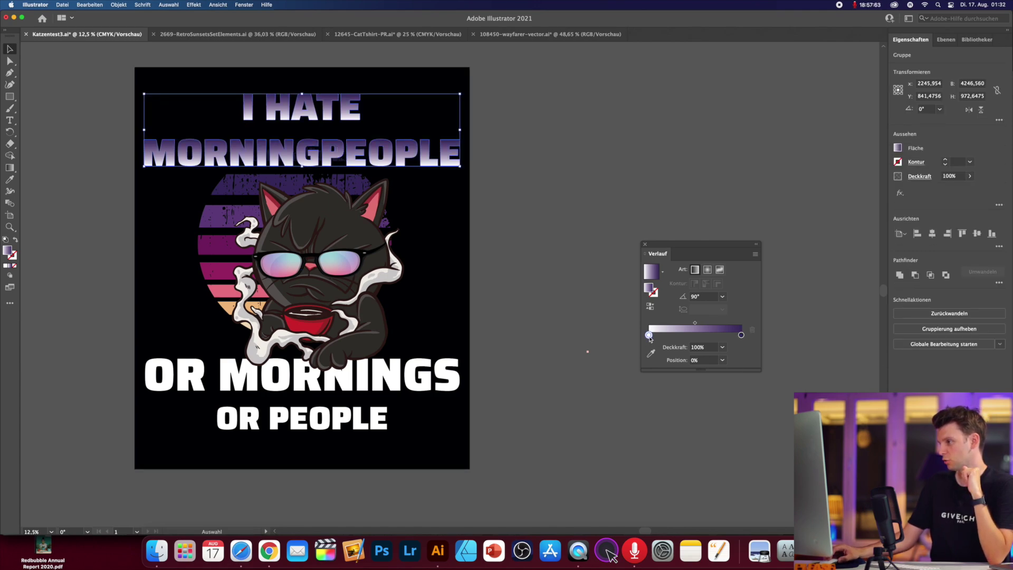
click(651, 353)
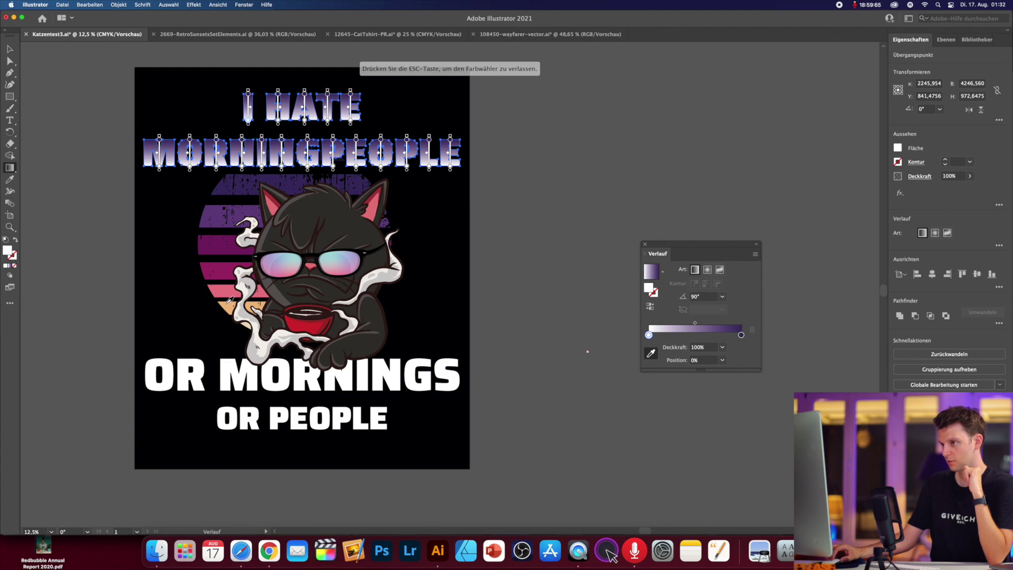
click(227, 303)
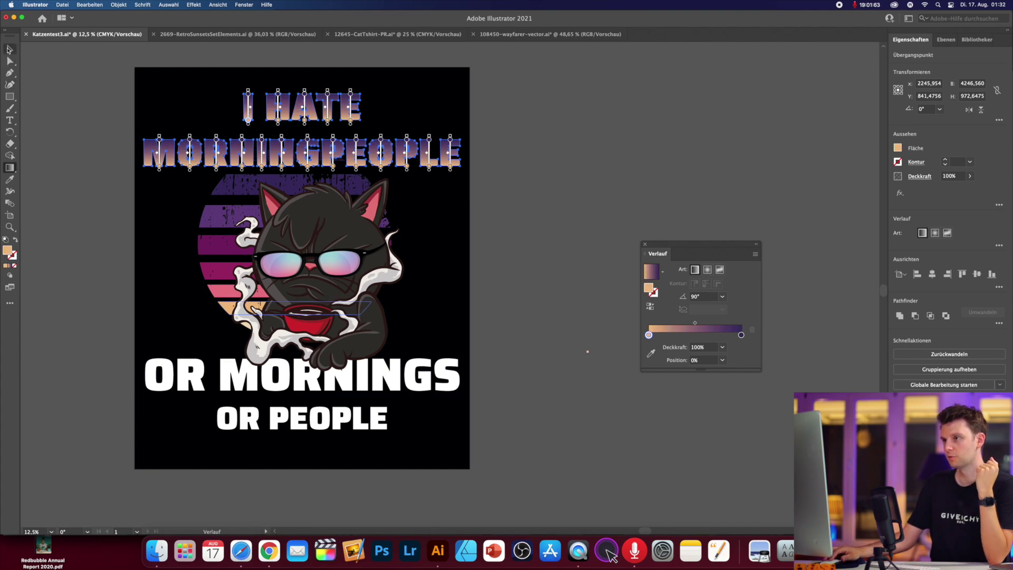
click(9, 49)
key(super+shift+a)
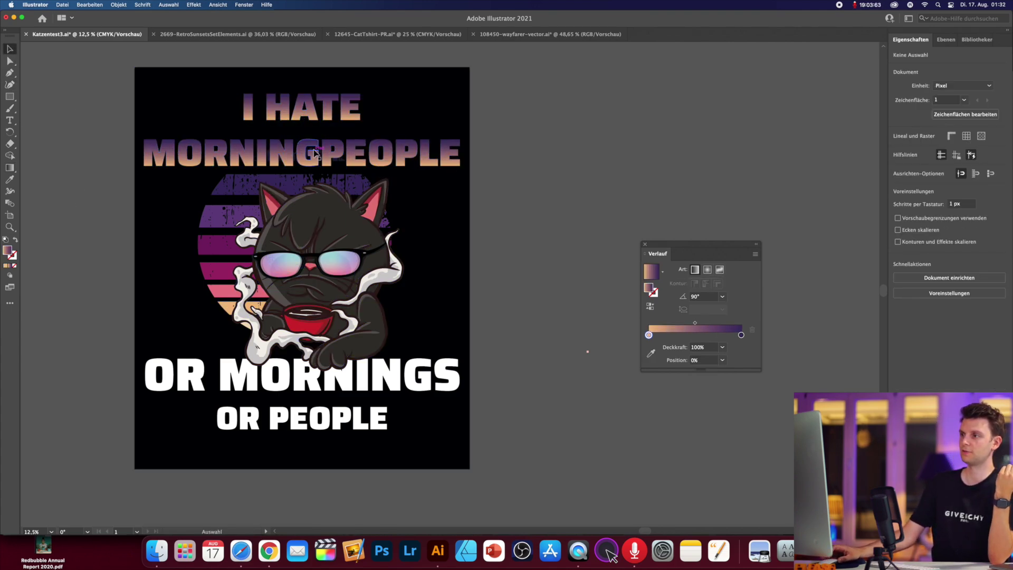
Warp the outlined upper slogan with the horizontal Torbogen style at 28% bend and move it down to about Y 1127 px
click(315, 153)
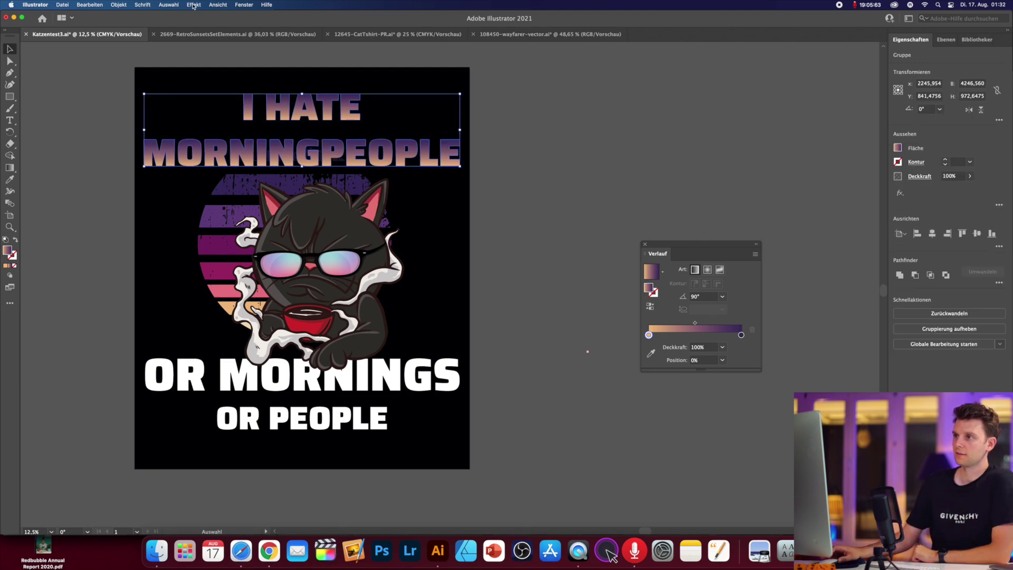
click(193, 6)
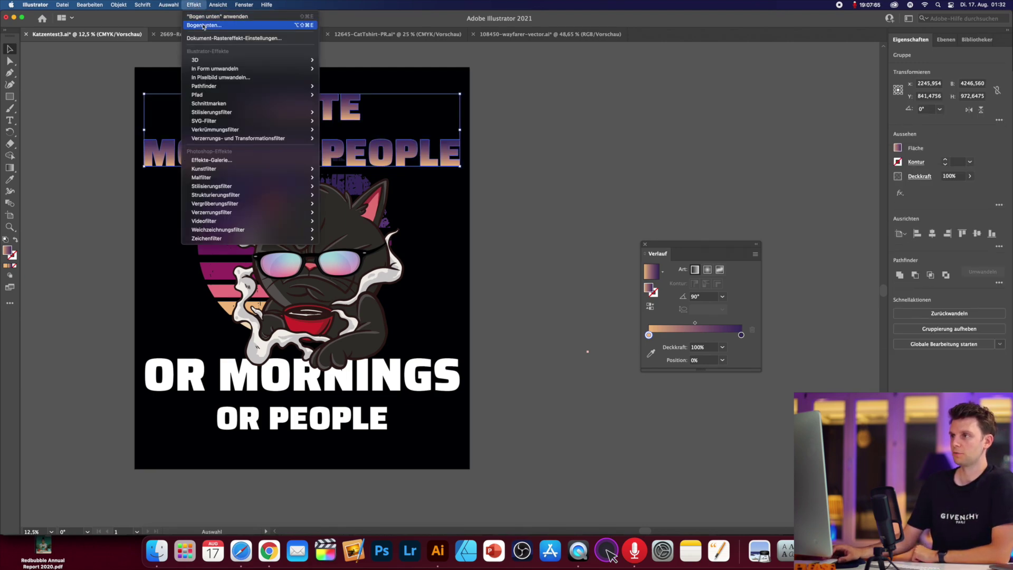
mouse_move(237, 130)
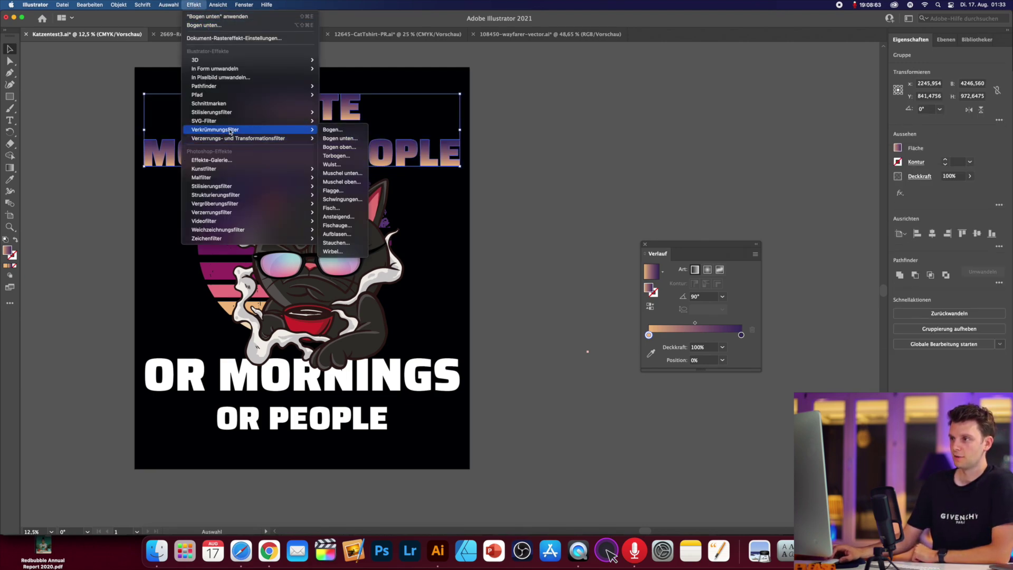
click(342, 148)
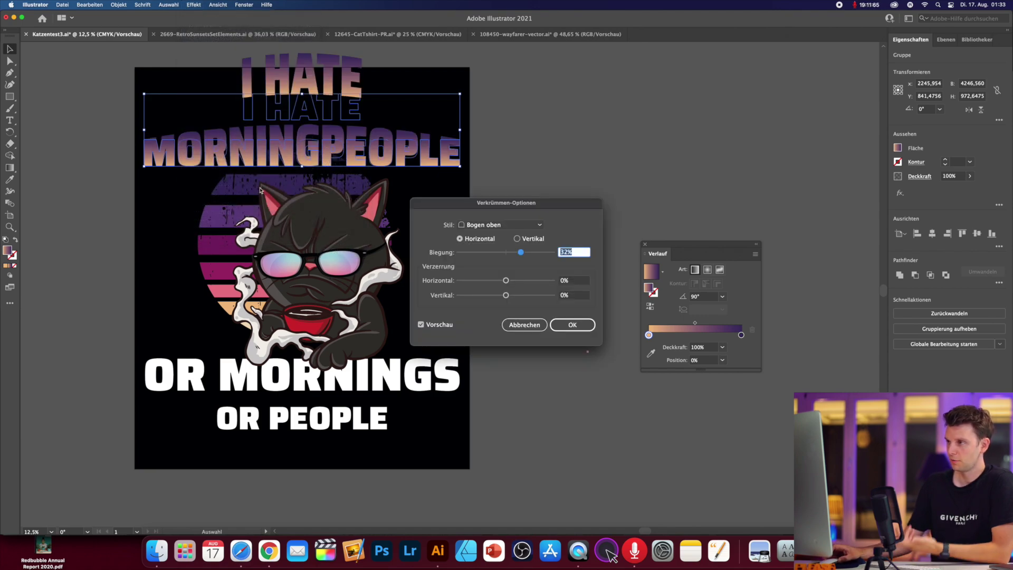
click(528, 225)
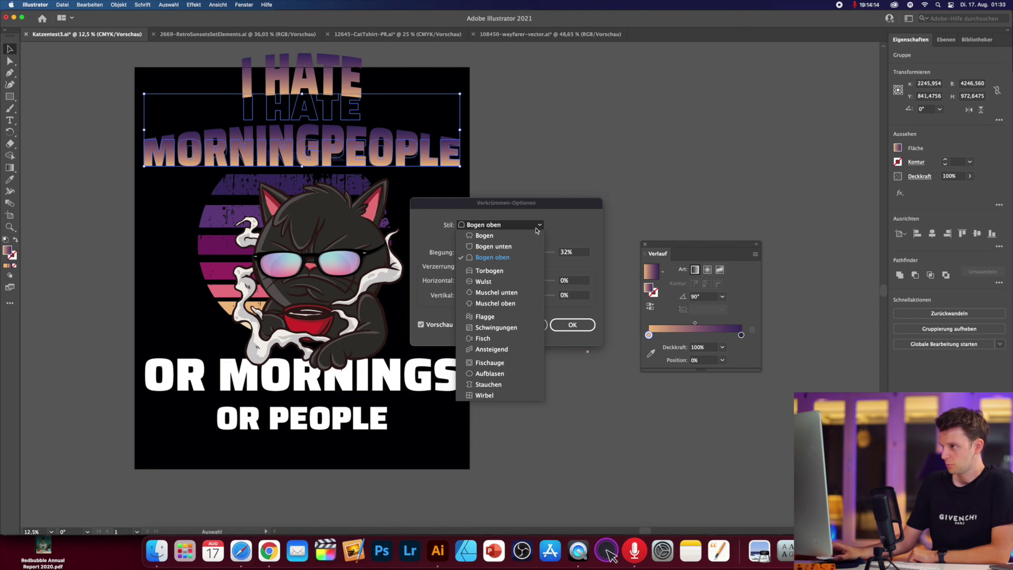
click(522, 273)
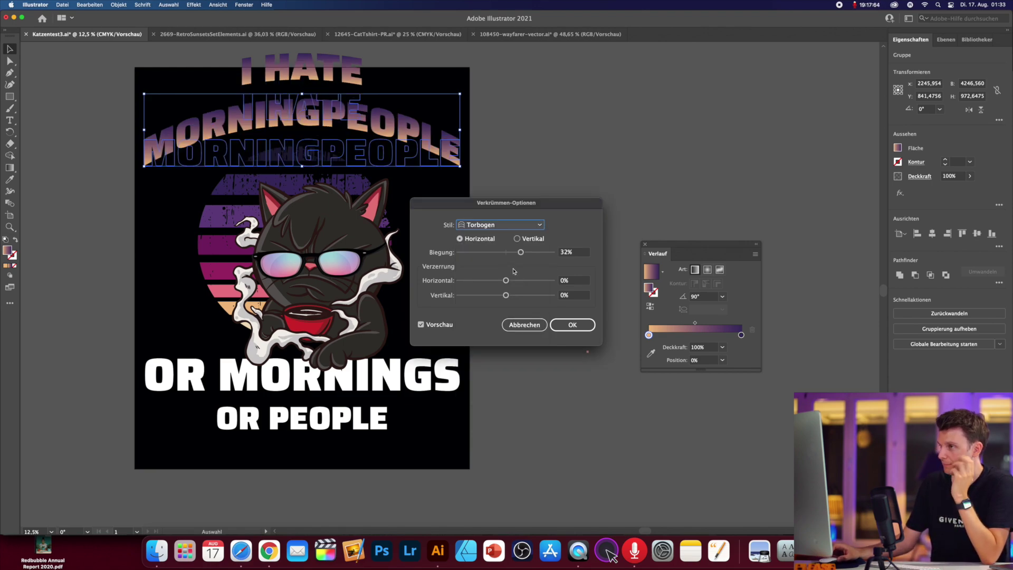
drag(522, 253, 518, 254)
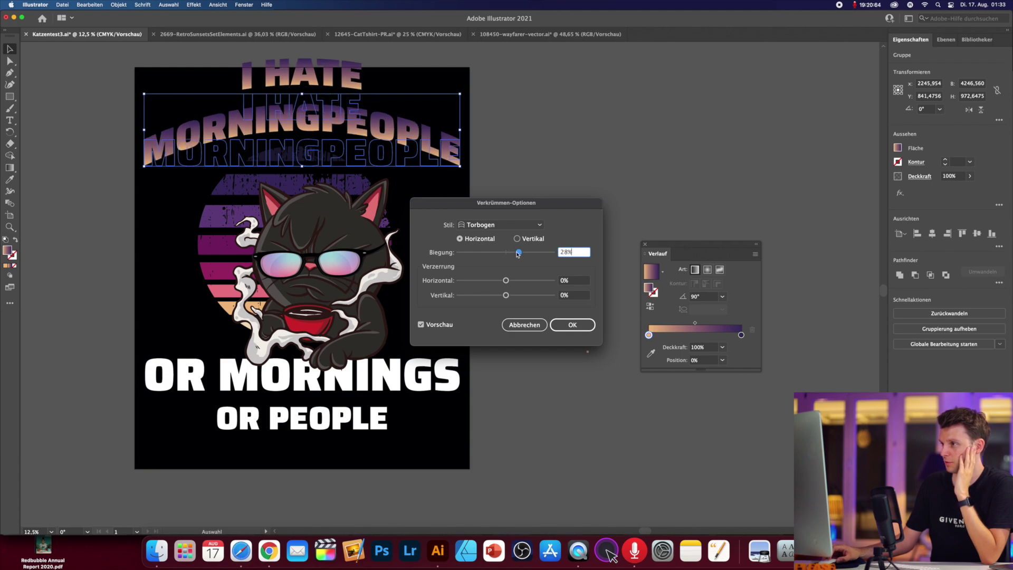
click(573, 325)
drag(333, 144, 332, 164)
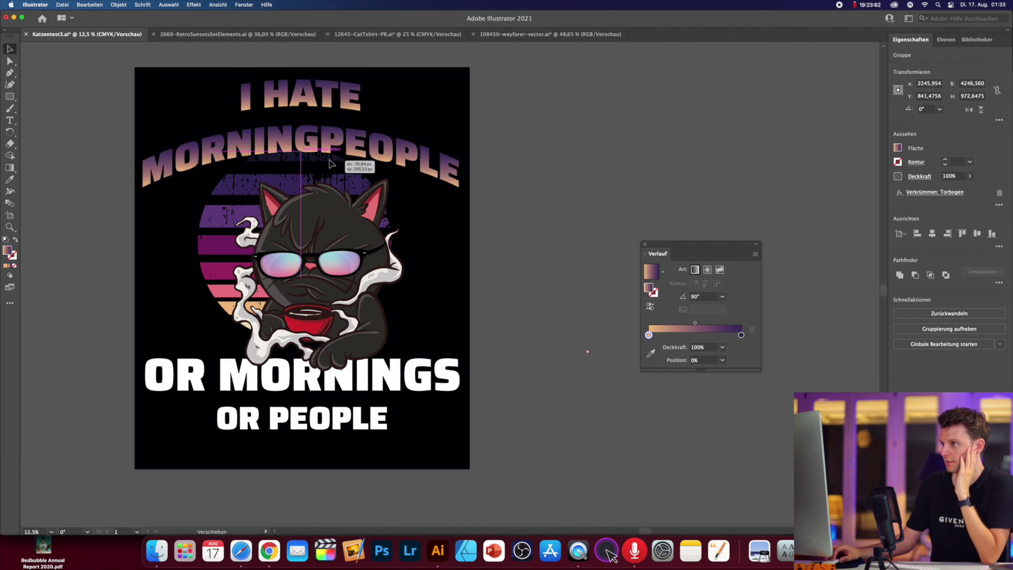
drag(331, 164, 330, 164)
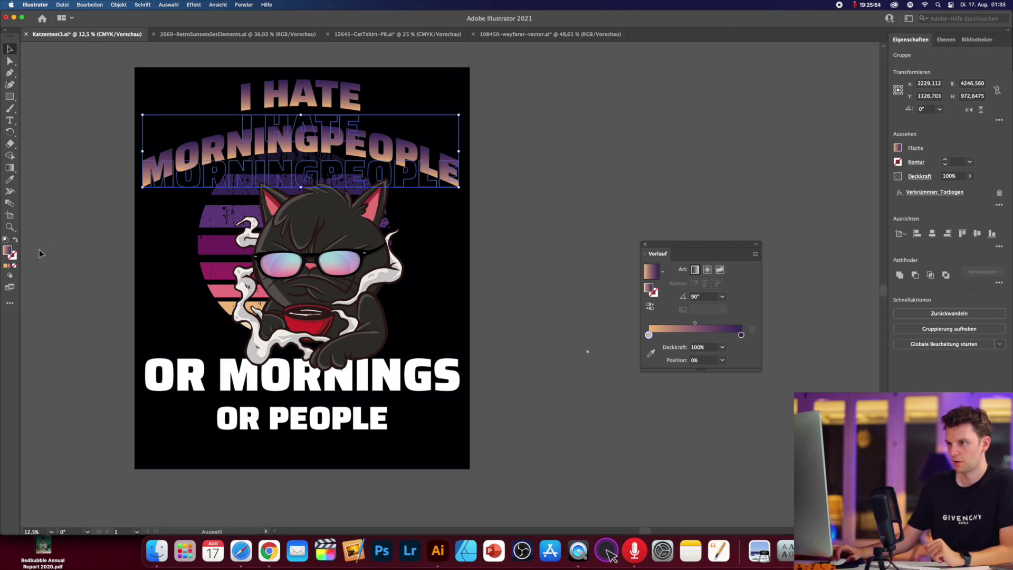
Replace the arched upper slogan's gradient with a solid white fill, deselect it and close the colour settings
click(6, 266)
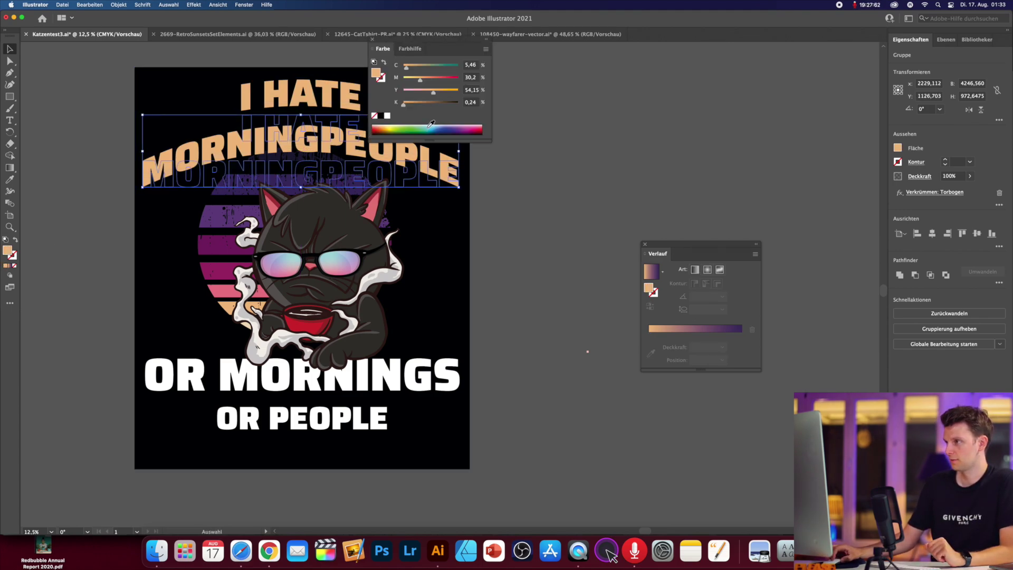
click(388, 116)
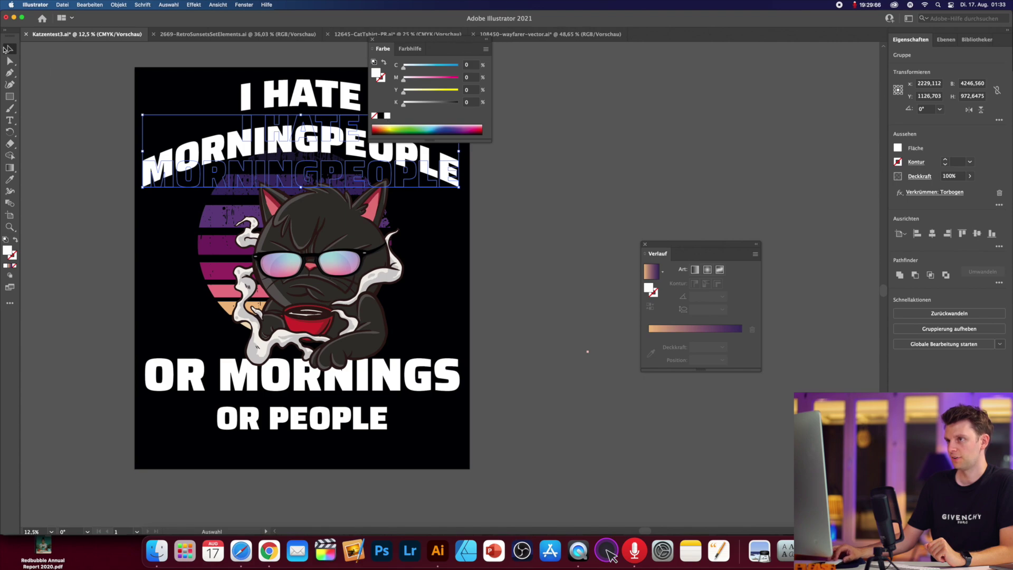
click(114, 115)
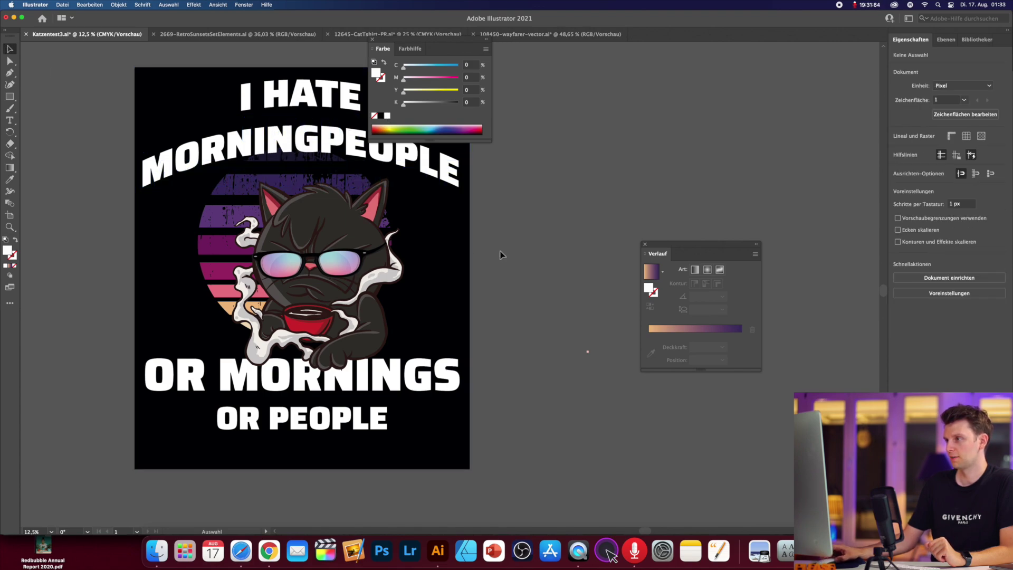
click(372, 41)
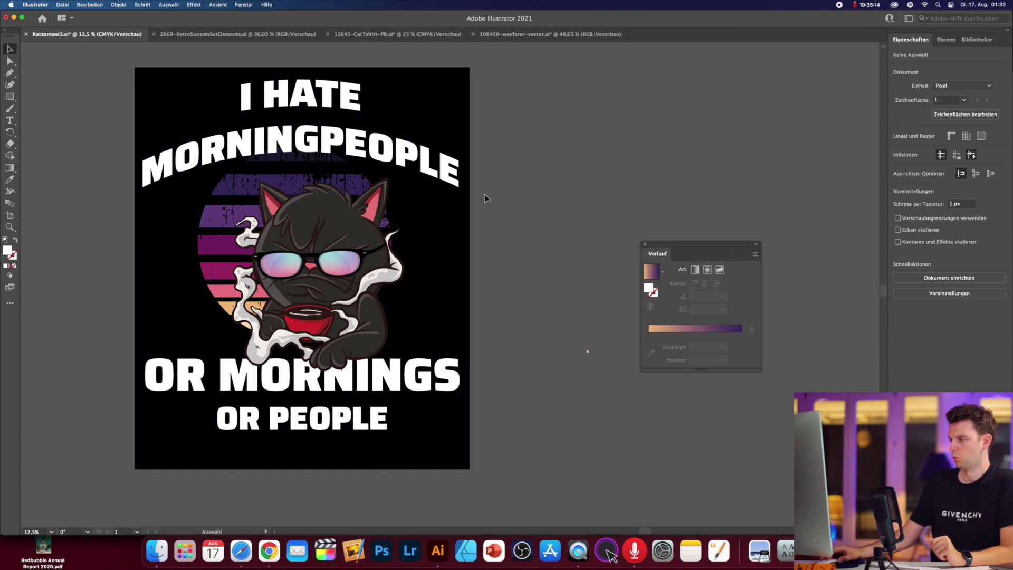
Shift the black background rectangle slightly behind the artwork
drag(316, 118, 318, 120)
drag(318, 120, 318, 121)
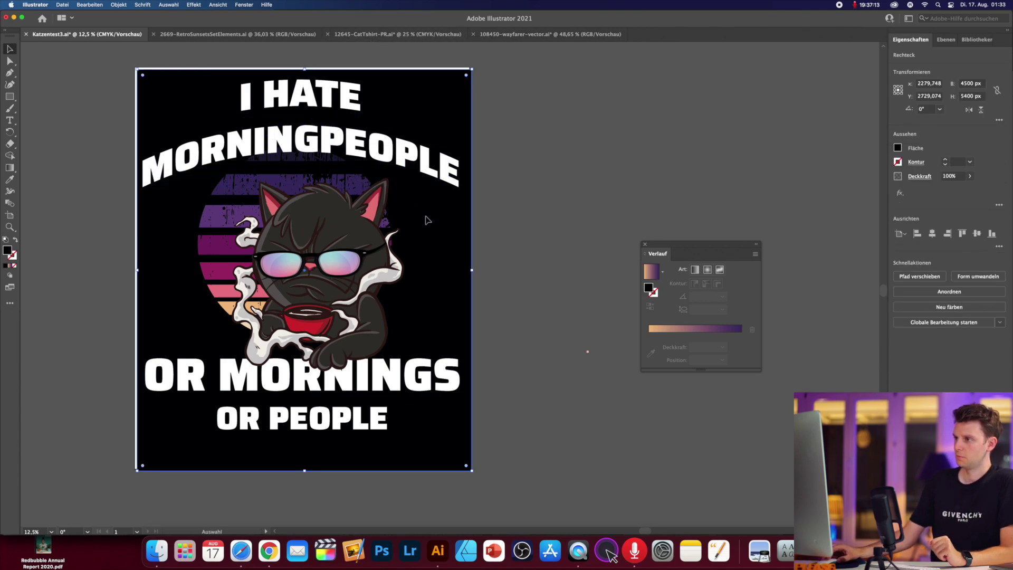
drag(451, 244, 422, 216)
drag(422, 215, 422, 216)
mouse_move(379, 146)
mouse_down()
mouse_move(364, 133)
mouse_move(375, 128)
mouse_up()
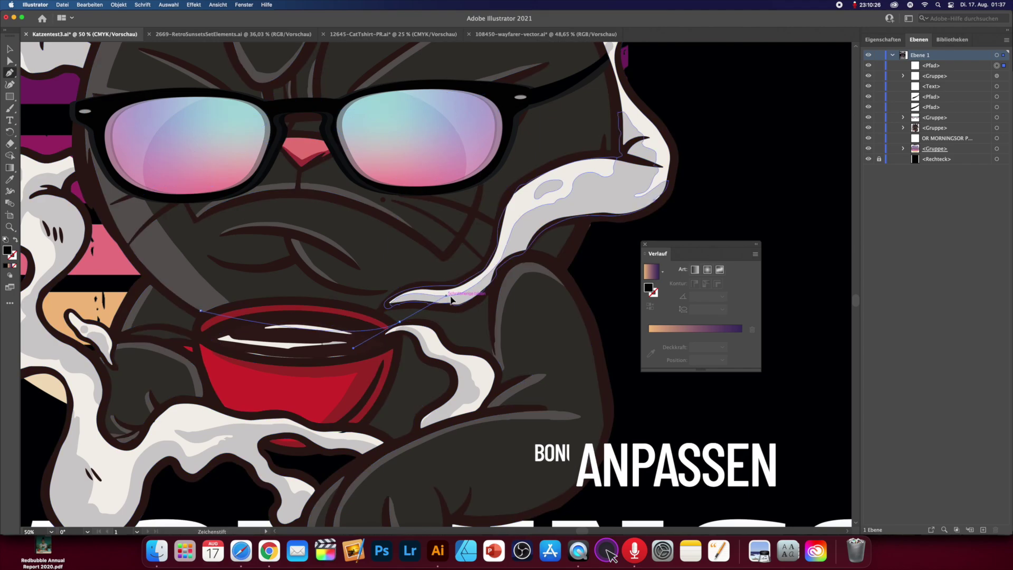
Draw a curved closed Pen shape along the cat's chin above the cup and fill it with the grey sampled from the chin shading
drag(400, 322, 496, 276)
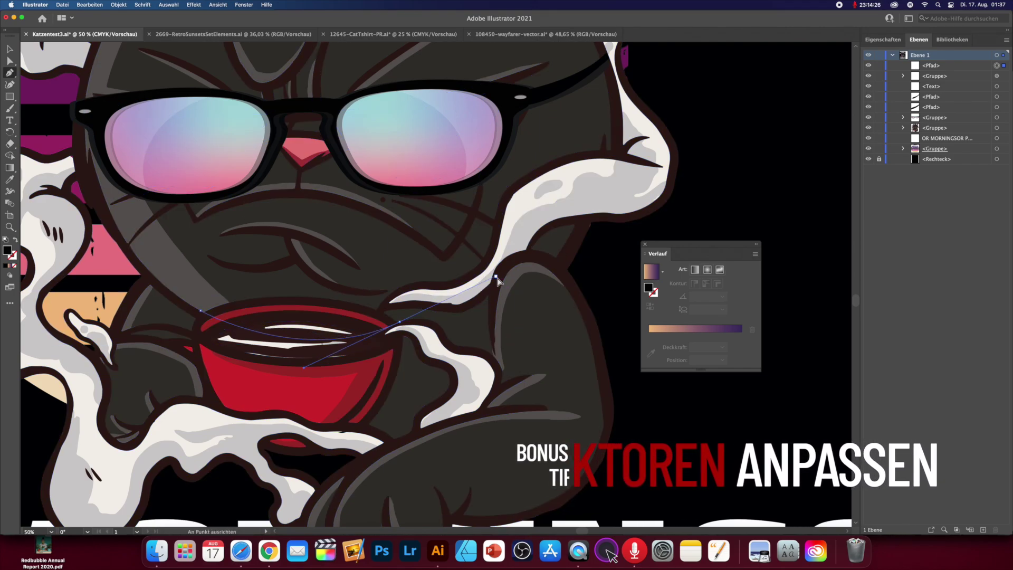
click(401, 323)
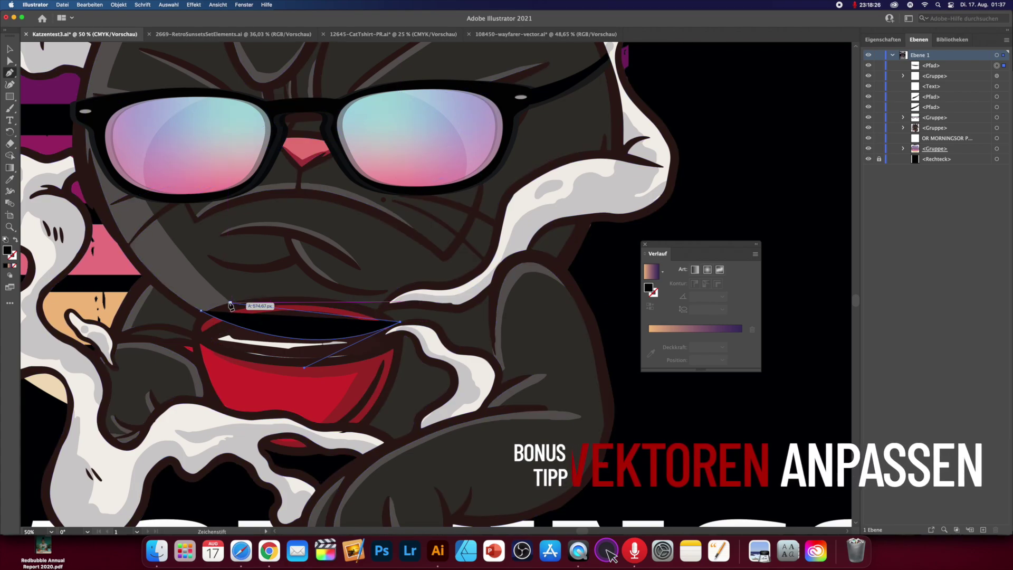
drag(228, 305, 188, 273)
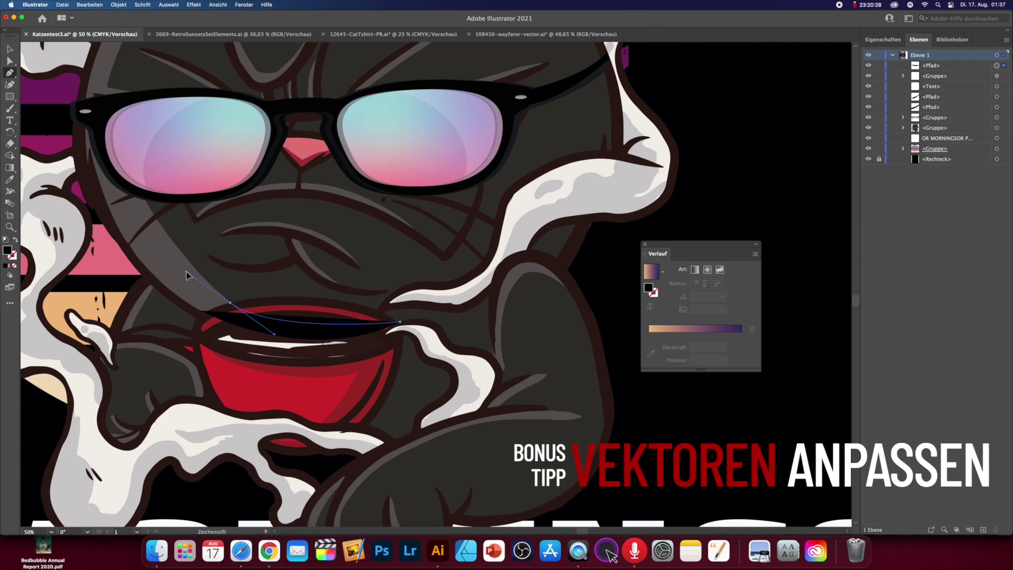
click(202, 311)
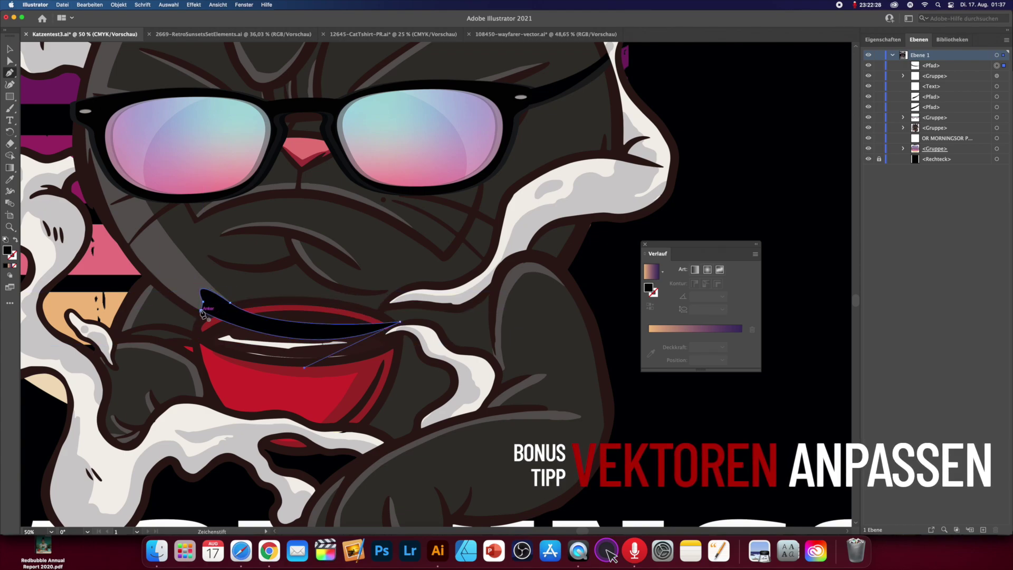
click(8, 180)
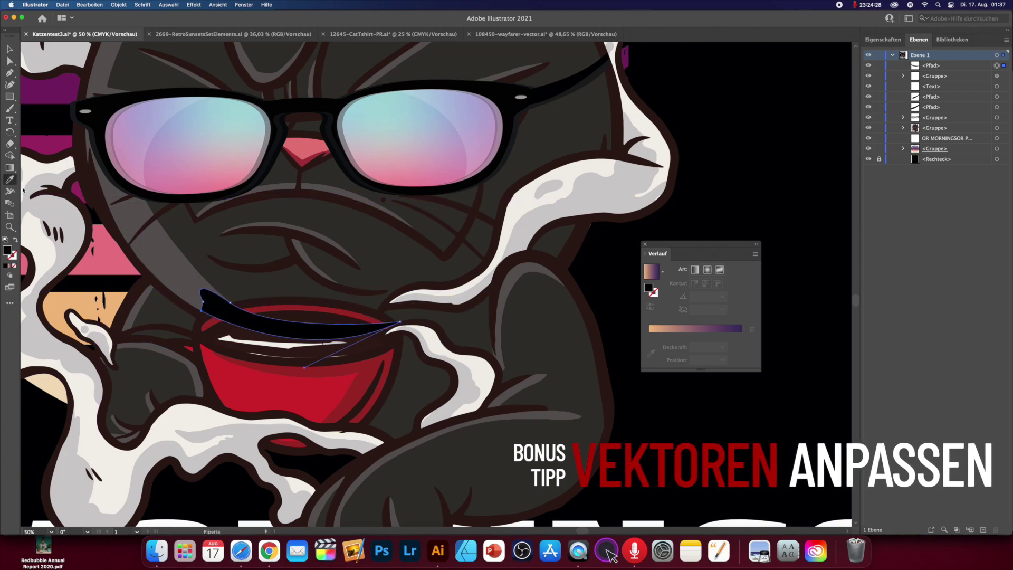
click(187, 284)
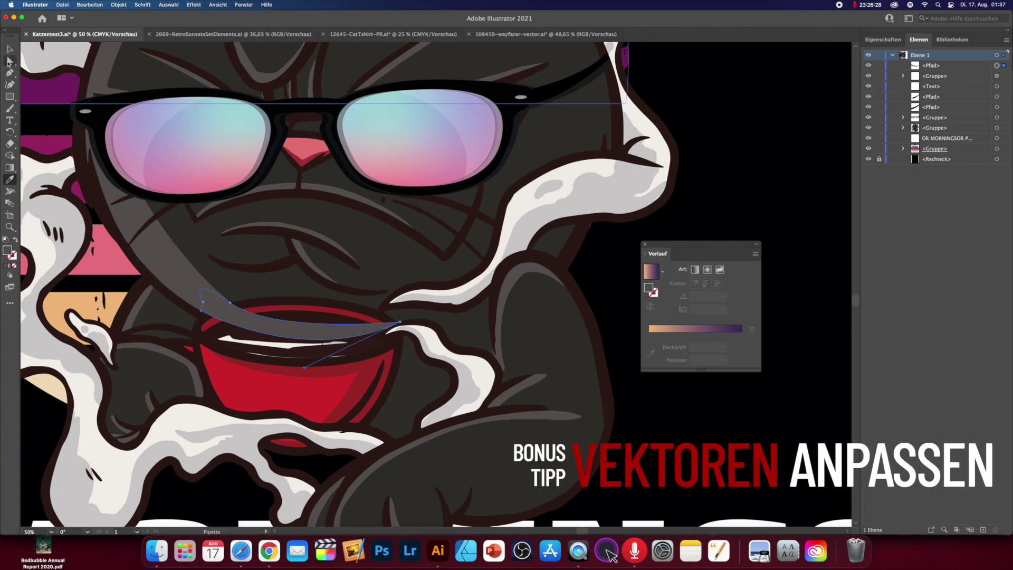
Draw a second closed Pen shape above the grey chin strip and fill it with the dark fur colour sampled from the cat's face
click(8, 61)
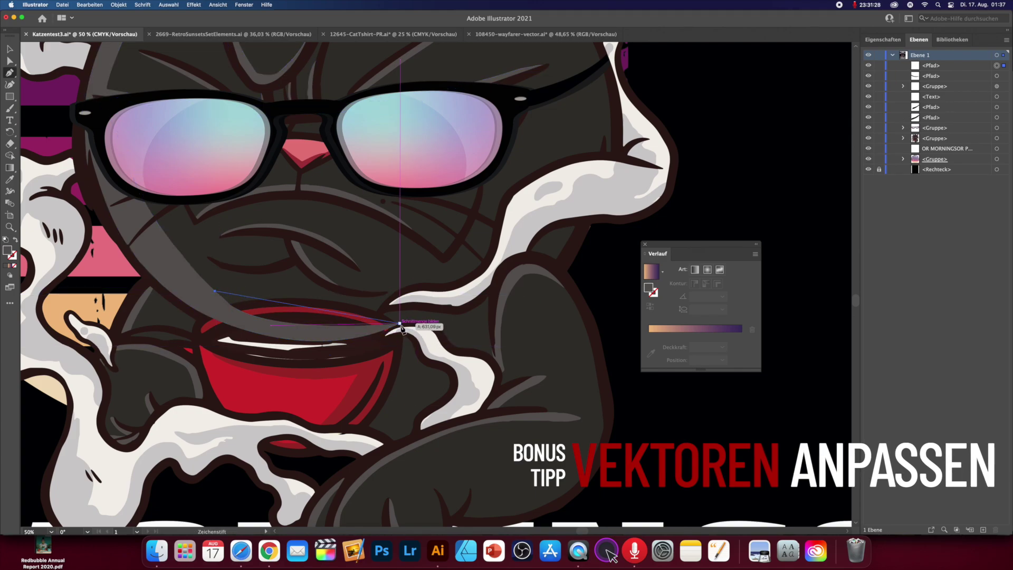
drag(399, 323, 509, 312)
click(399, 323)
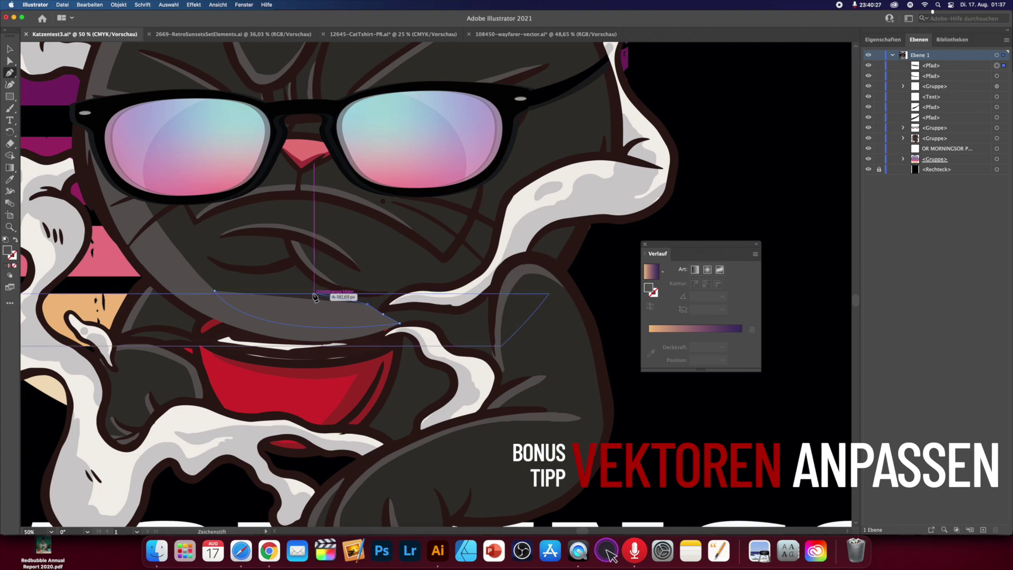
click(313, 294)
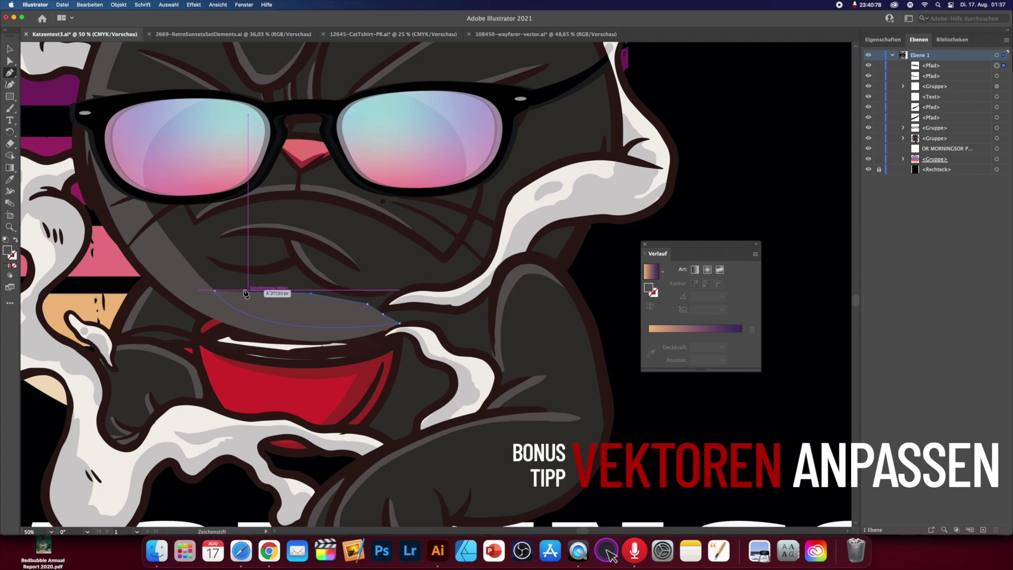
click(210, 290)
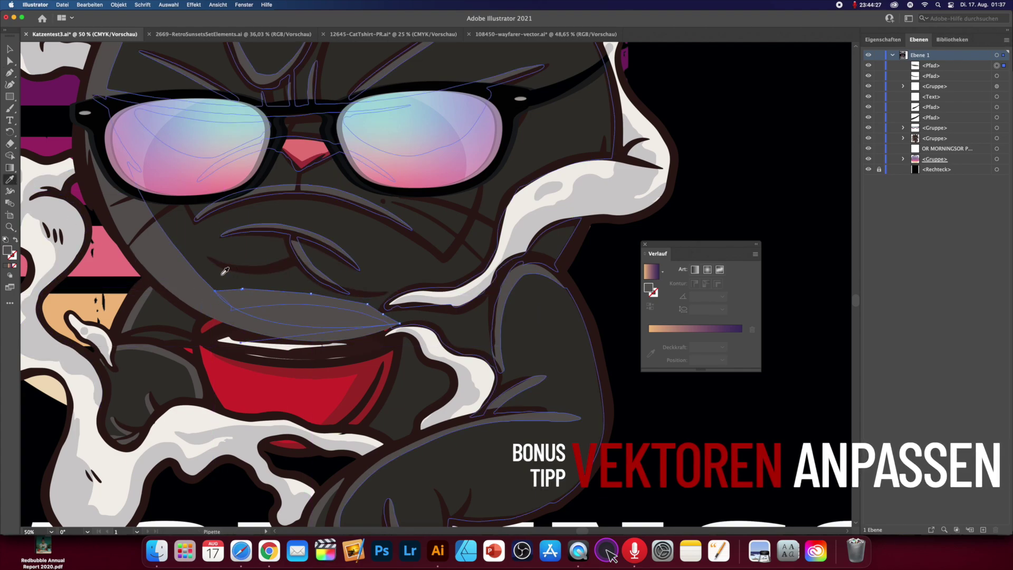
scroll(290, 285, right, 3)
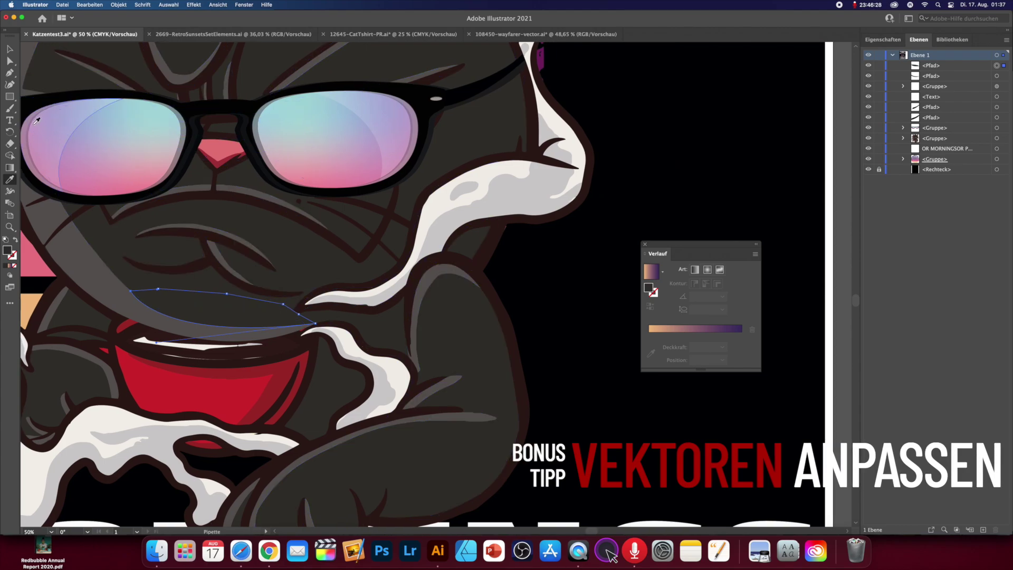
Cover the smoke's tapered end beside the cat's mouth with a closed Pen shape in the dark fur colour, and deselect it
key(p)
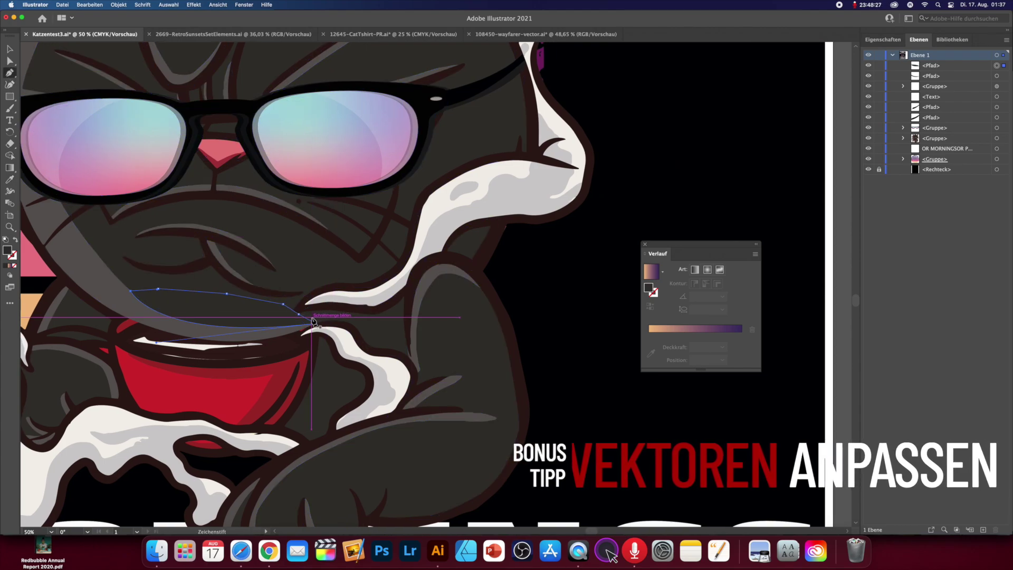
click(348, 318)
click(382, 319)
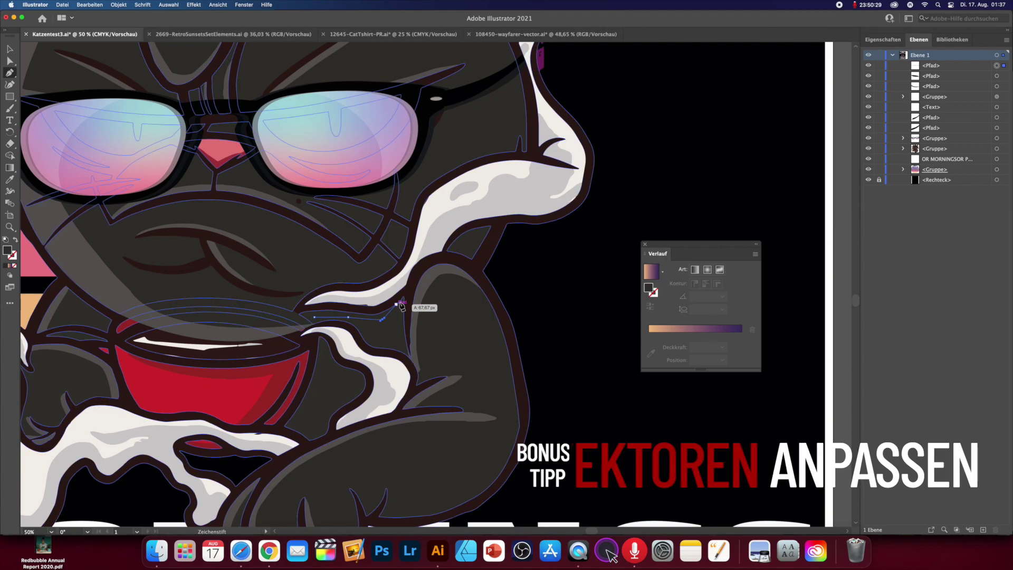
click(403, 297)
click(396, 264)
click(370, 264)
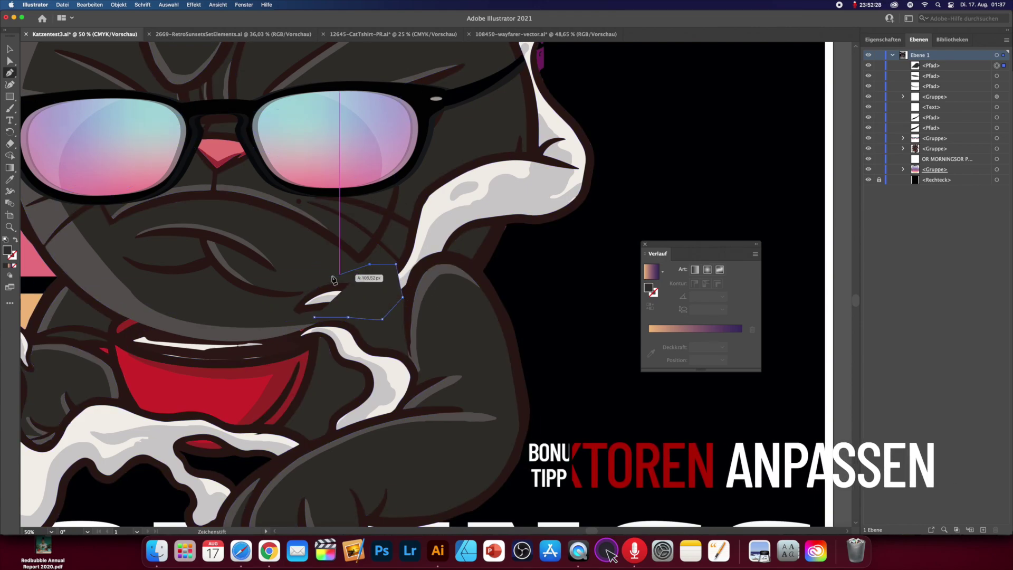
click(327, 276)
click(309, 281)
click(302, 297)
click(289, 304)
click(283, 315)
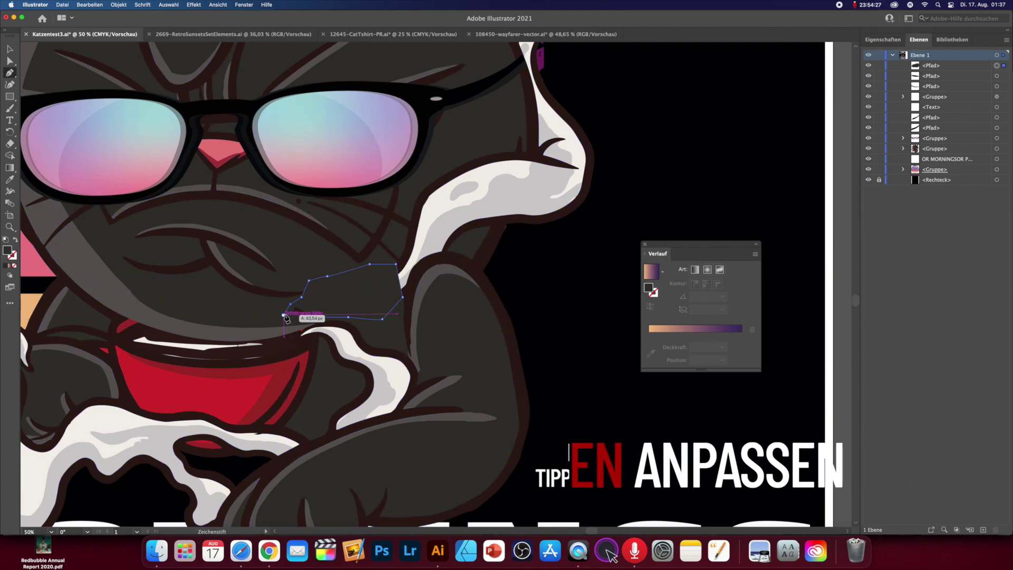
click(298, 315)
click(392, 318)
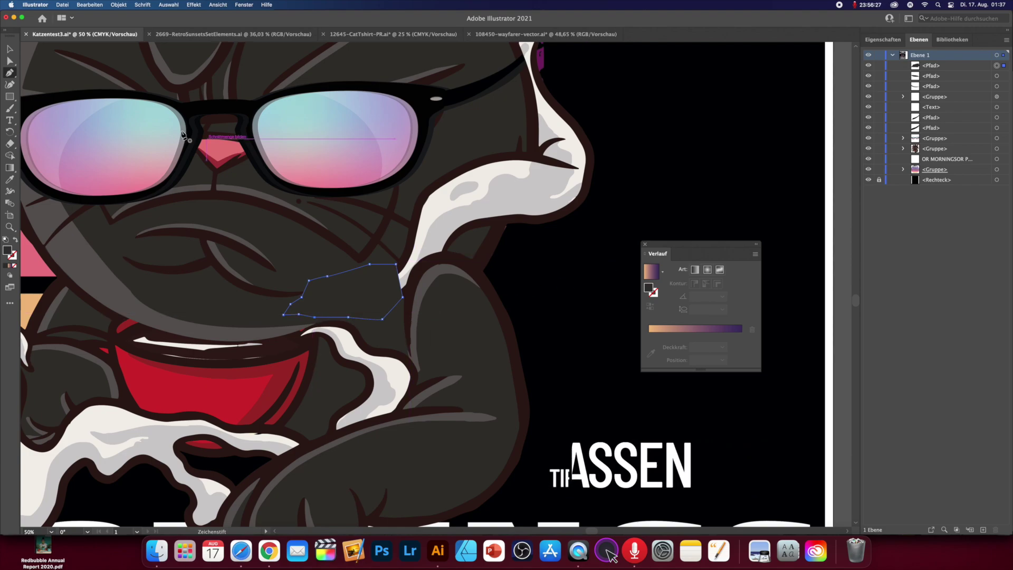
key(a)
click(550, 298)
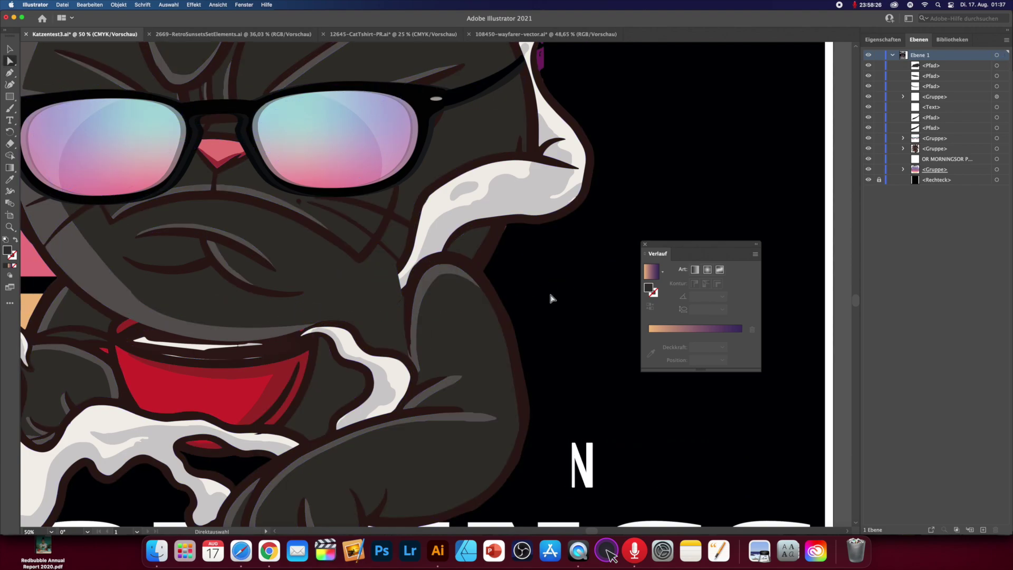
Move the lower slogan clear of the cat and try deleting anchor points from the smoke's lowest curl
key(super+minus)
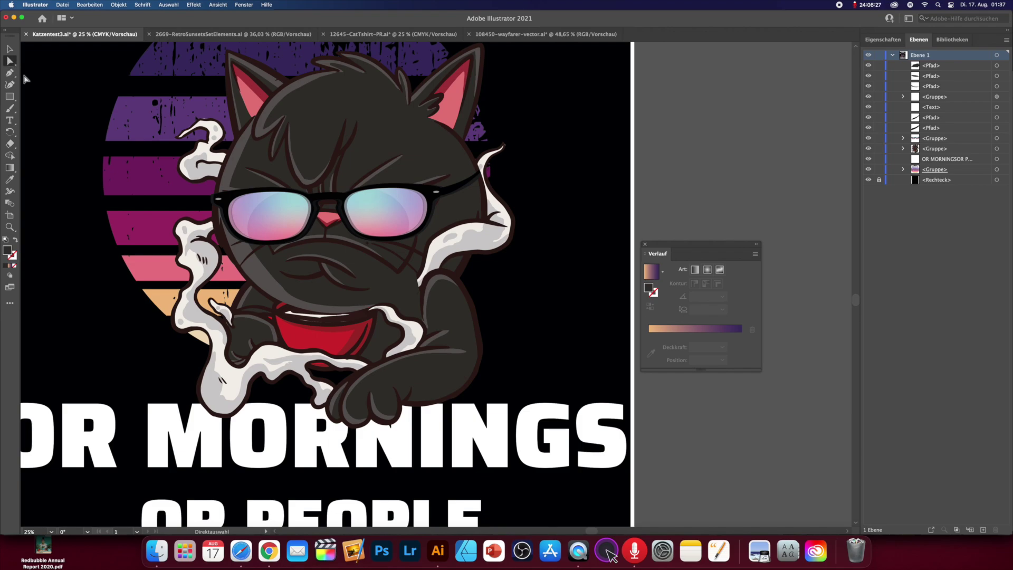
drag(221, 423, 187, 434)
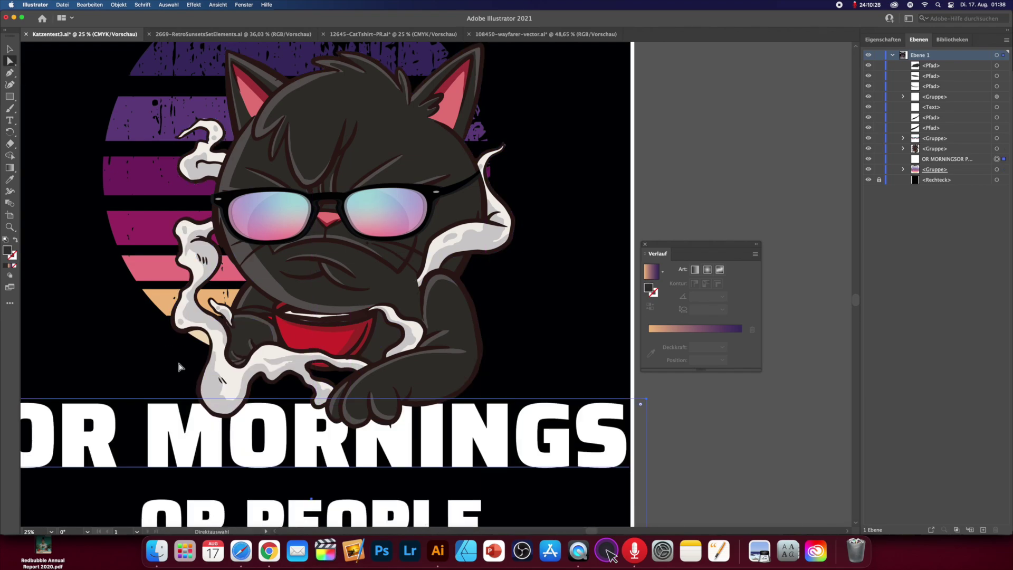
drag(158, 417, 228, 477)
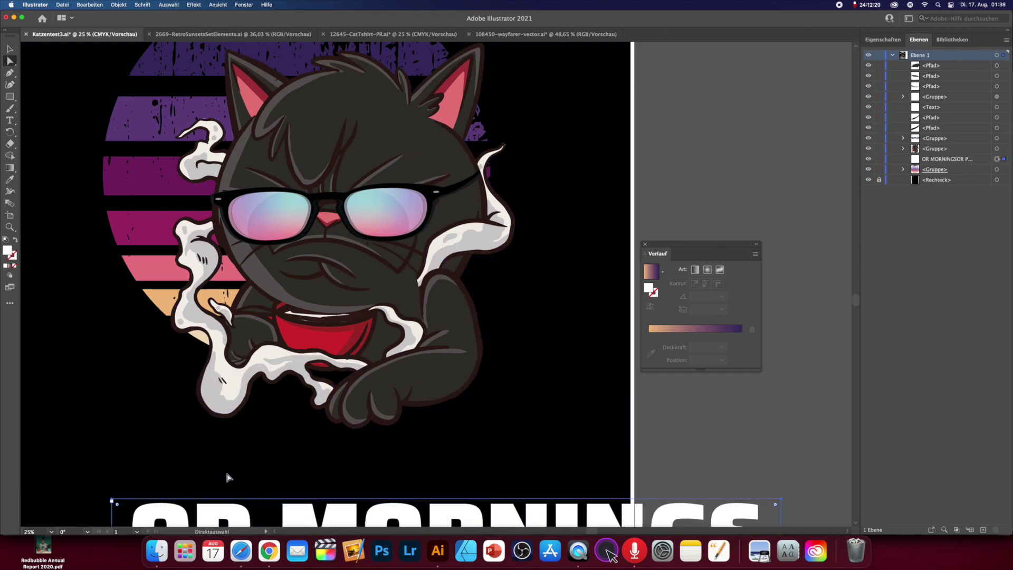
drag(228, 422, 231, 425)
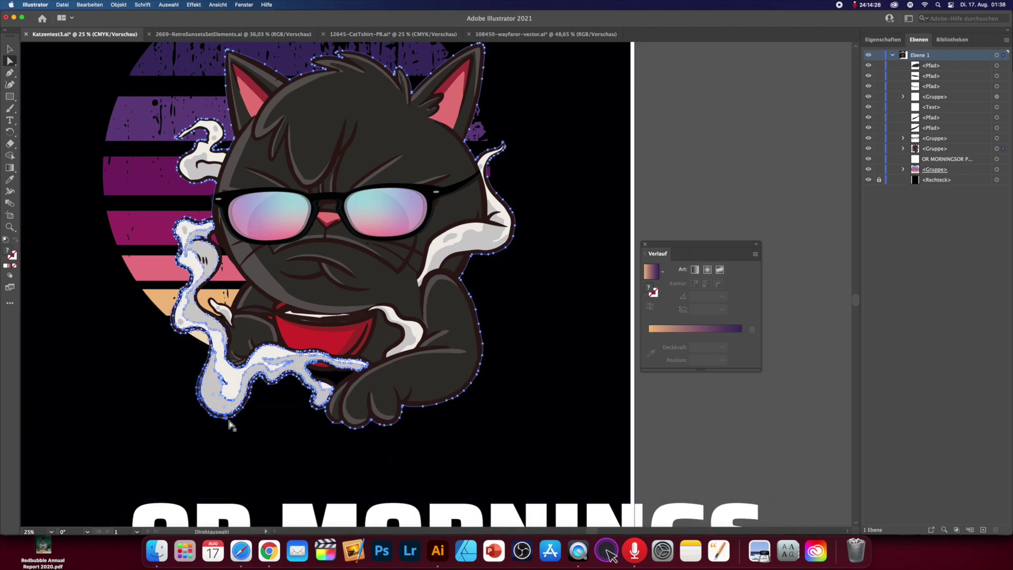
key(Delete)
drag(197, 387, 199, 389)
key(Delete)
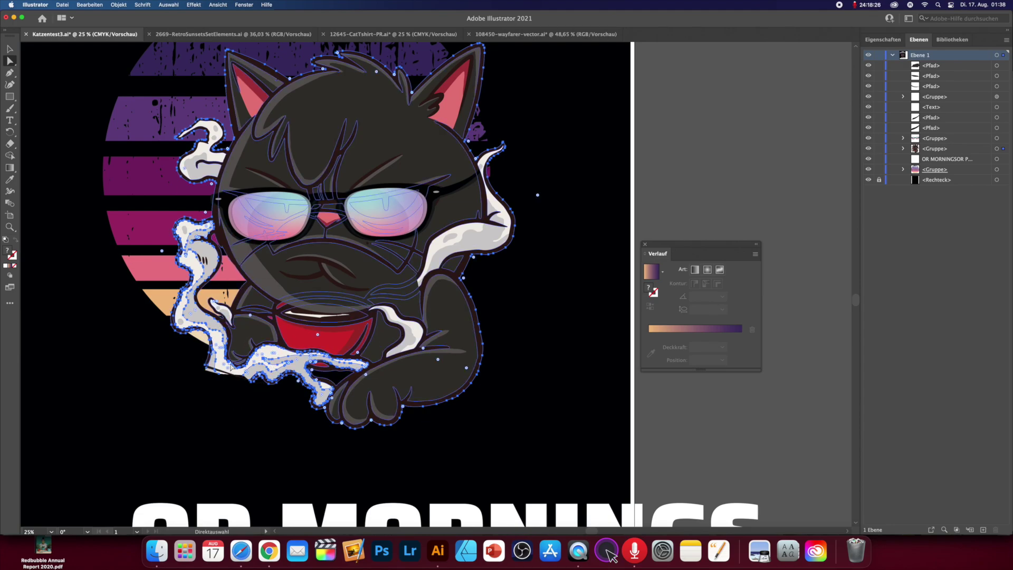
Undo the smoke anchor deletions and the lower slogan's move, and clear the selection
key(super+z)
key(super+z)
key(super+z)
key(super+z)
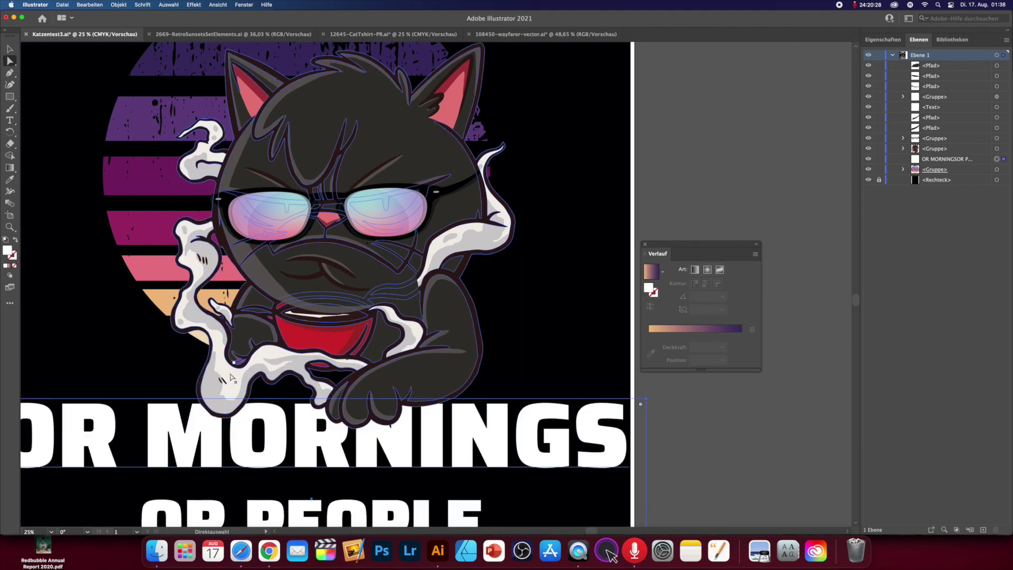
click(707, 166)
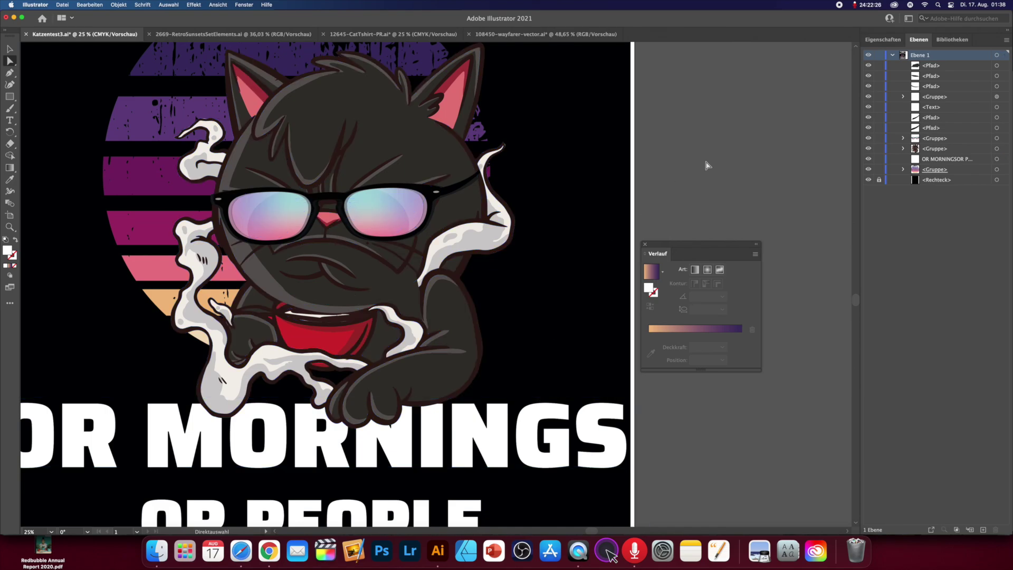